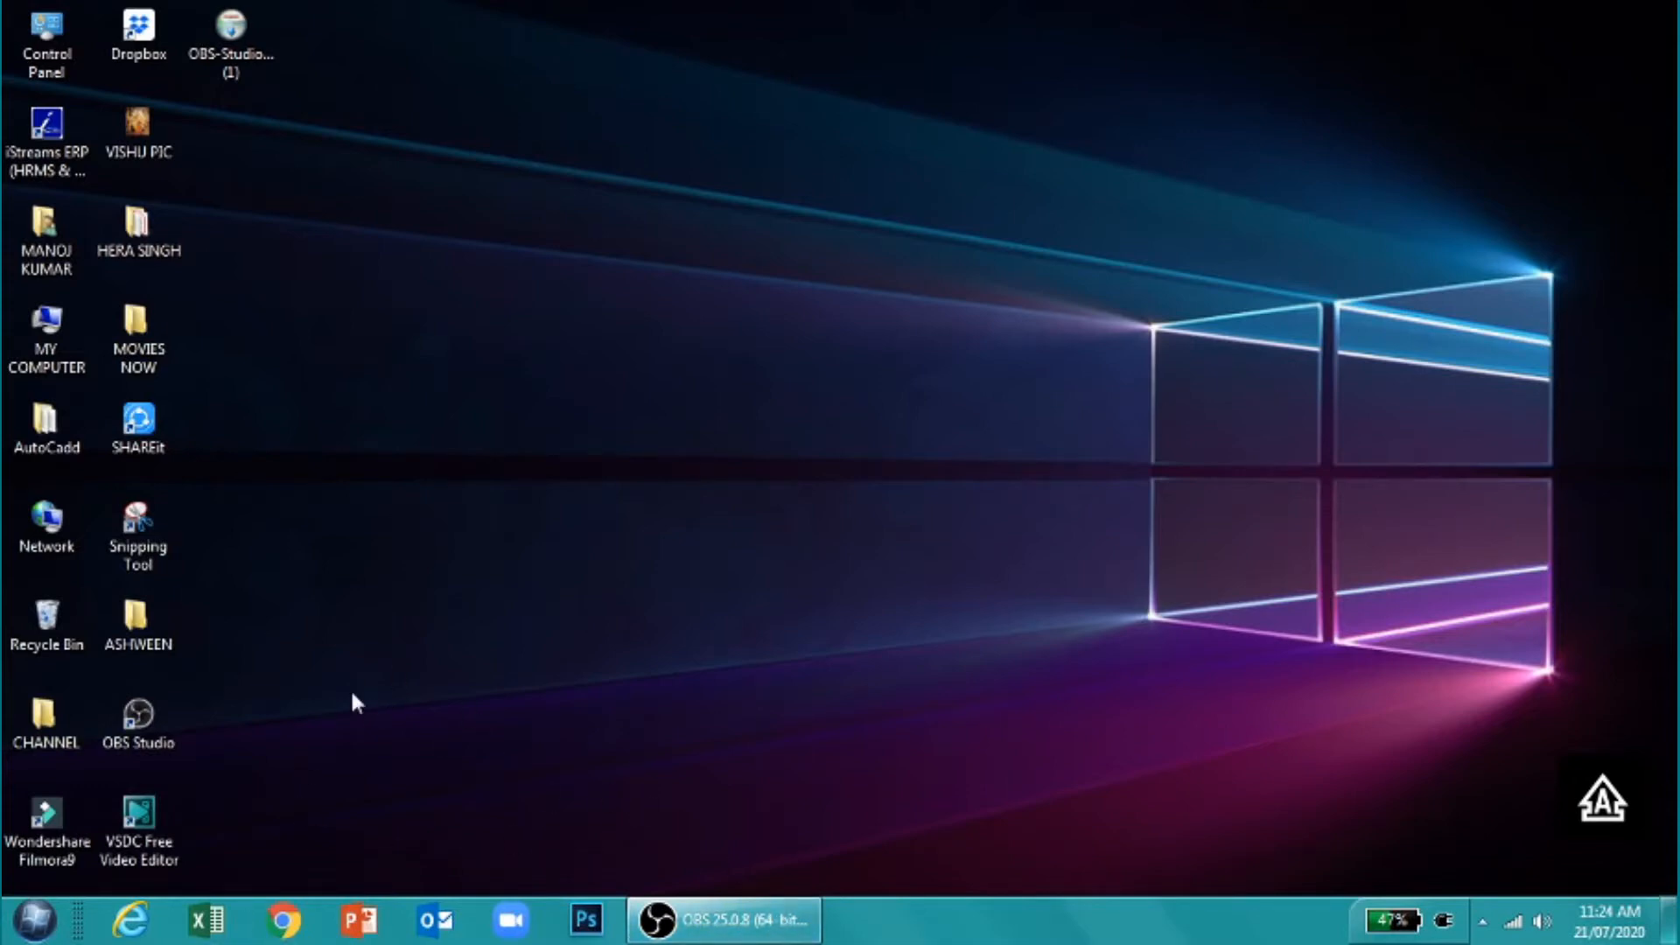
# Open Chrome, go to obsproject.com and download the Windows installer of OBS Studio
pyautogui.click(273, 929)
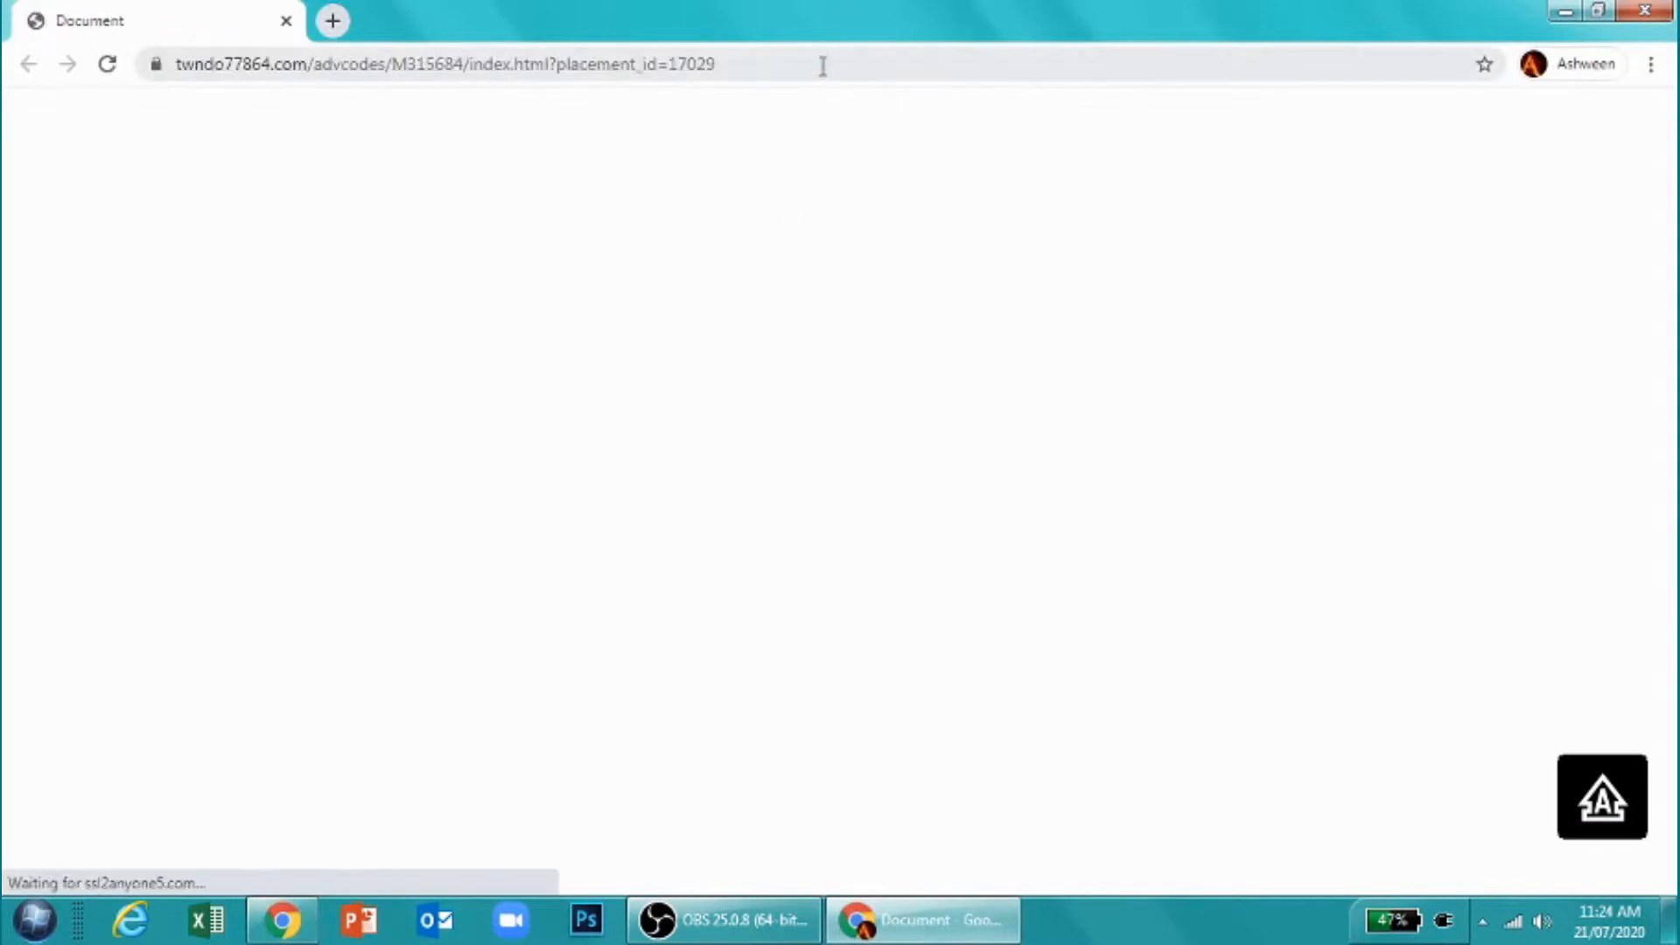
pyautogui.click(820, 64)
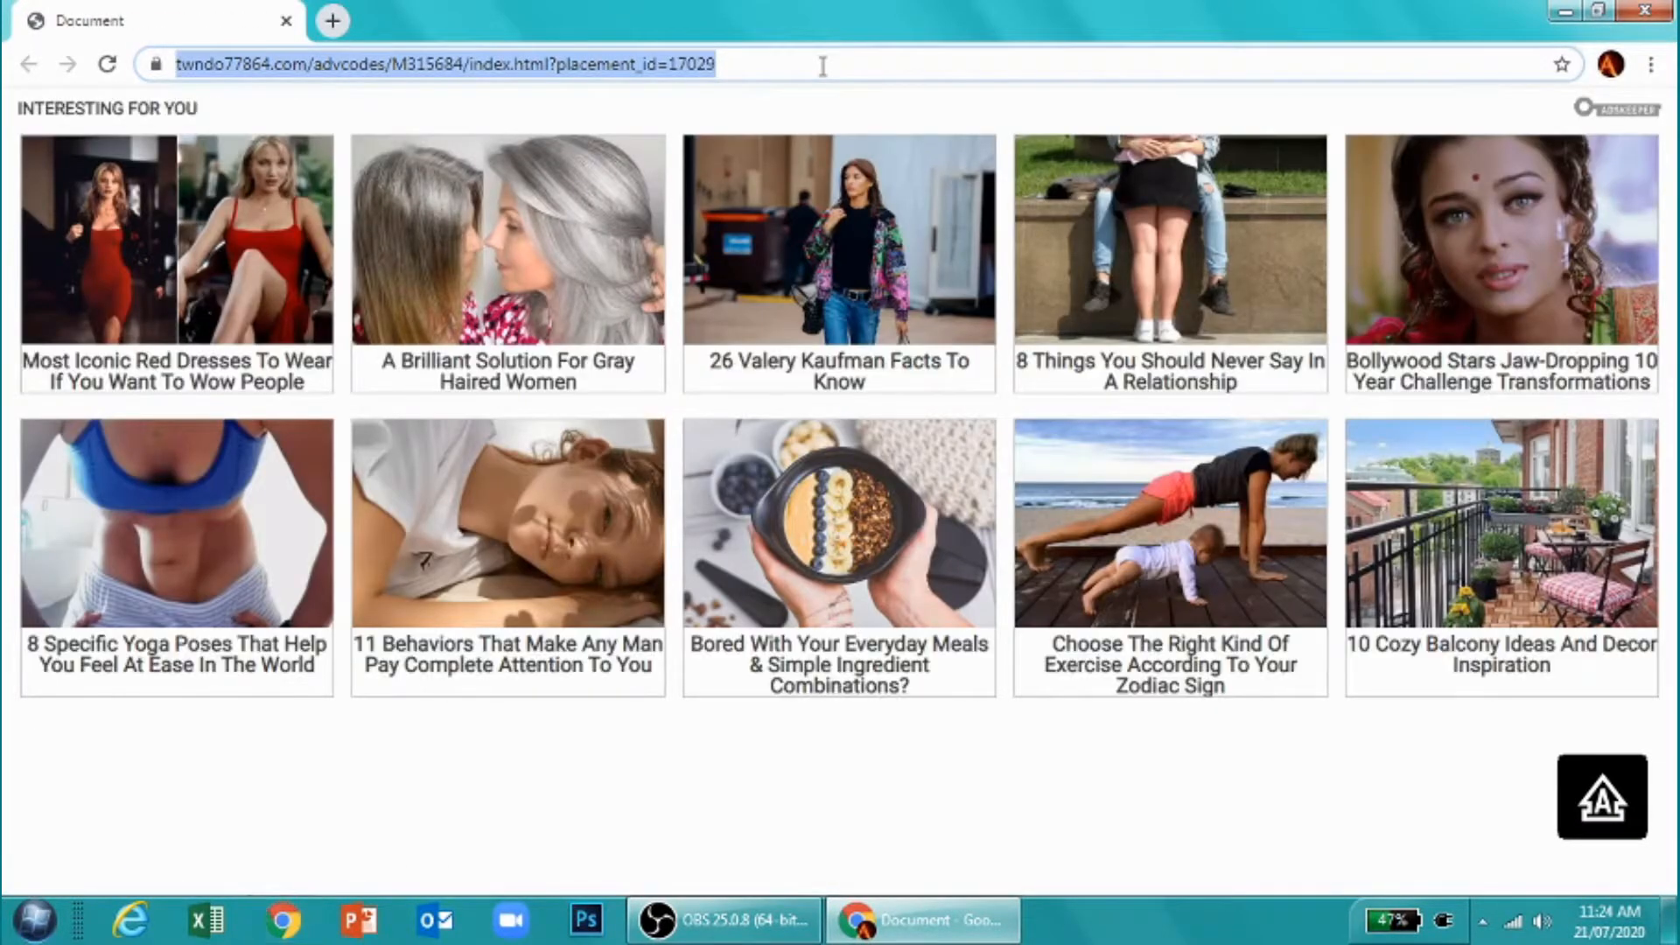
pyautogui.write('OBS')
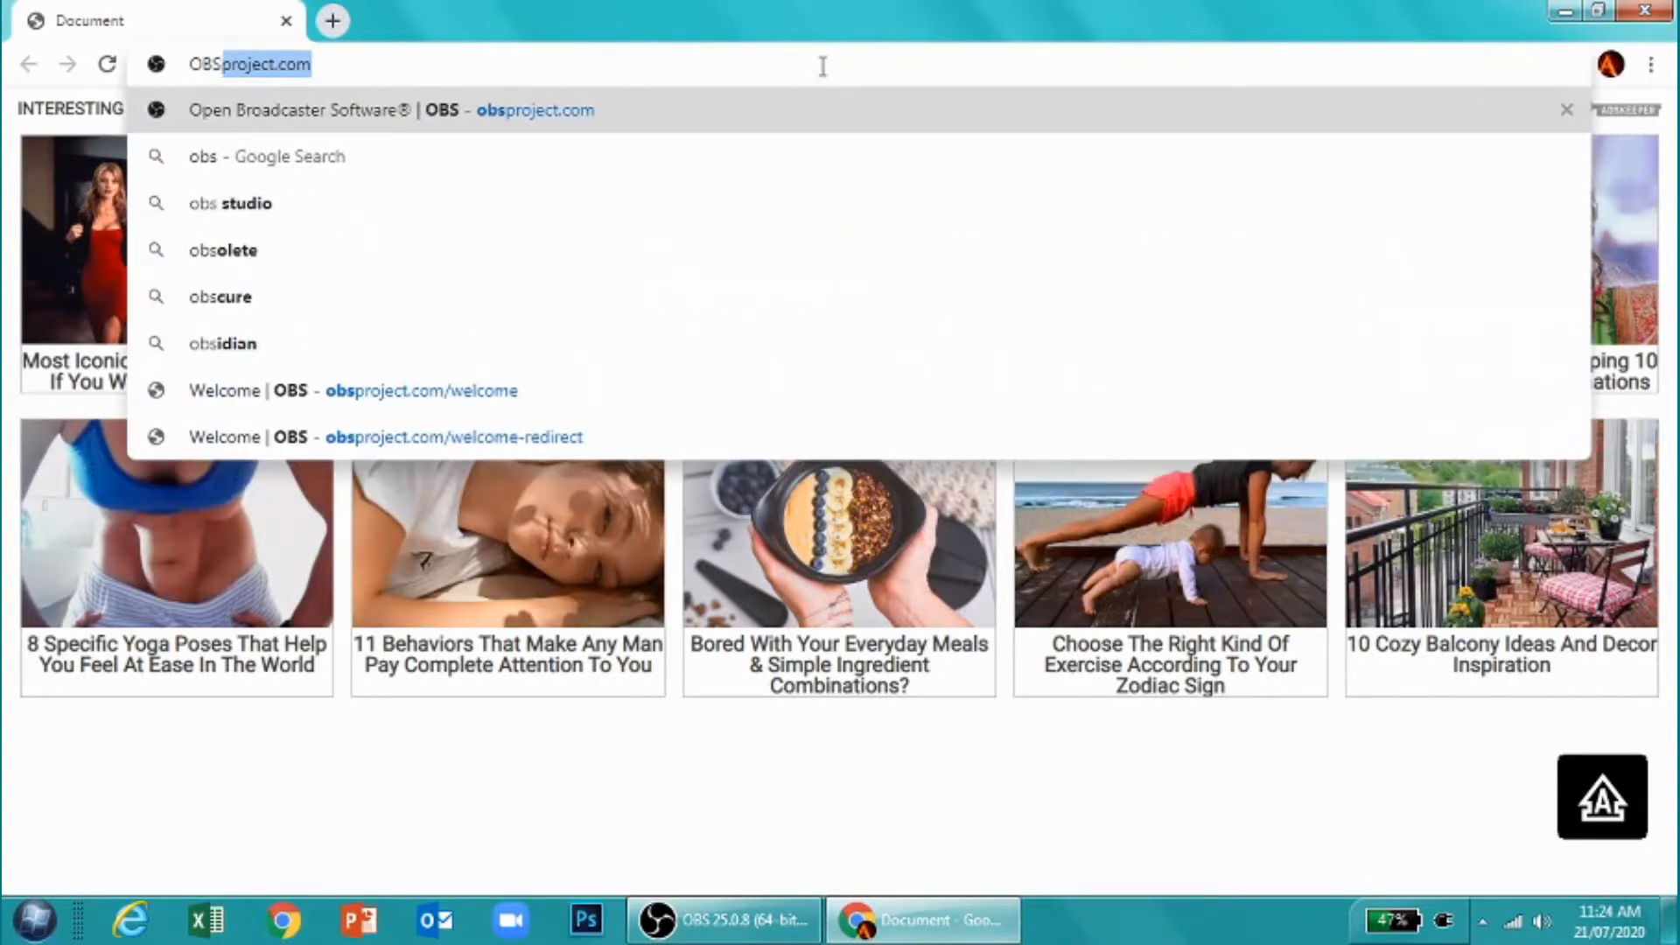
pyautogui.press('Return')
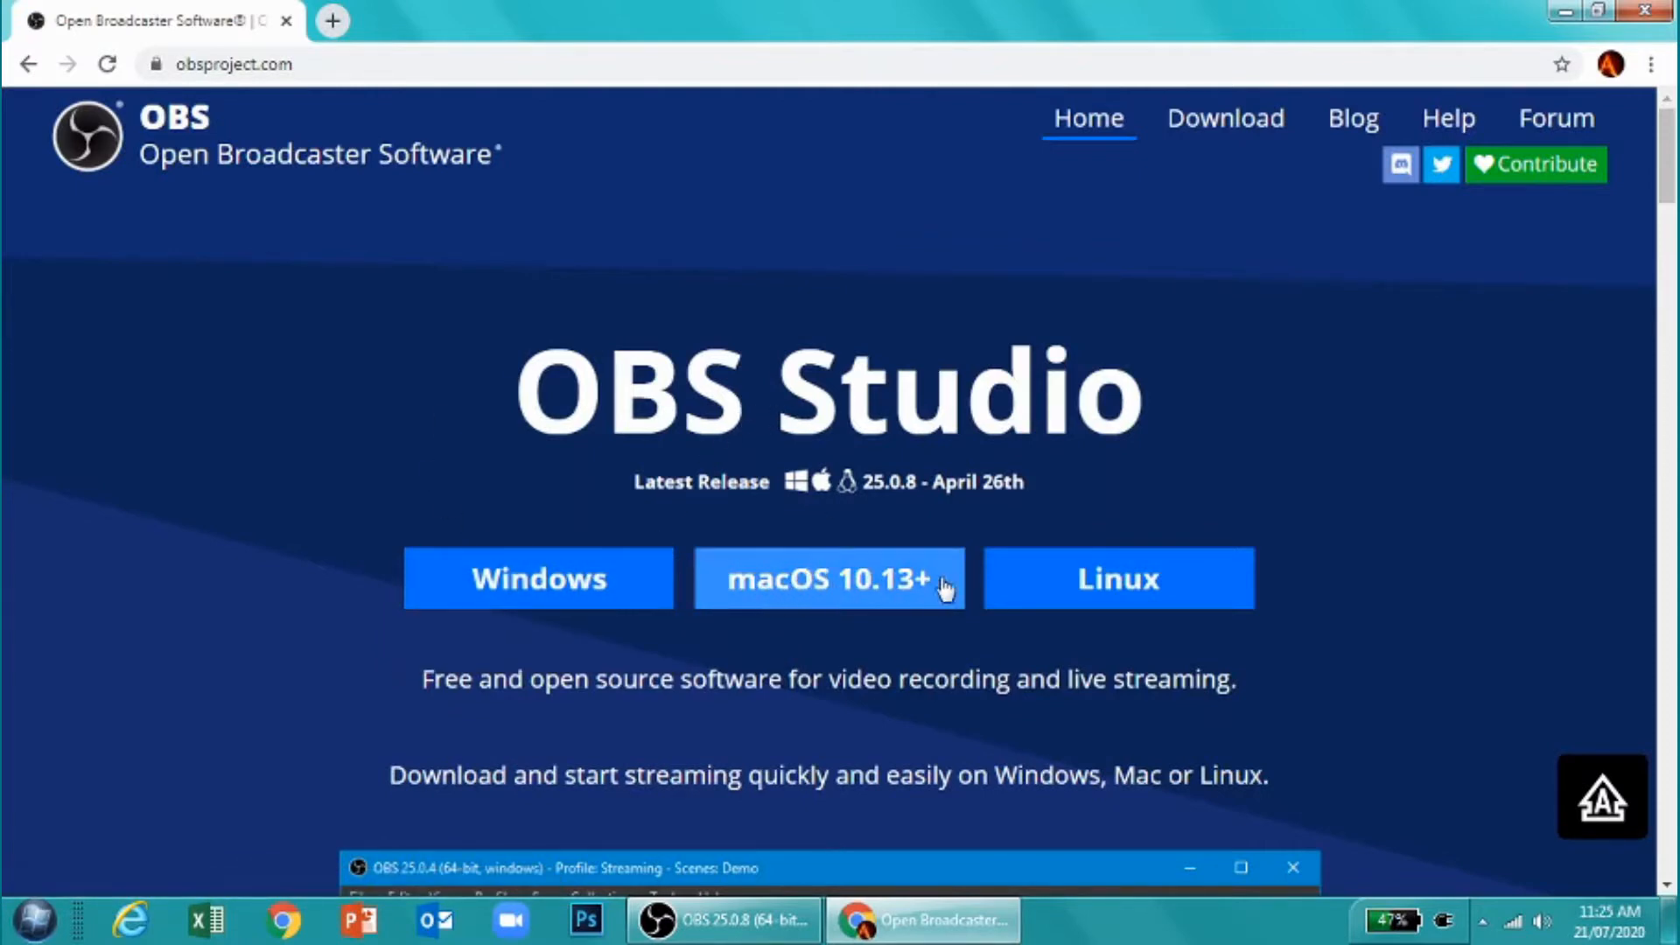
pyautogui.click(619, 588)
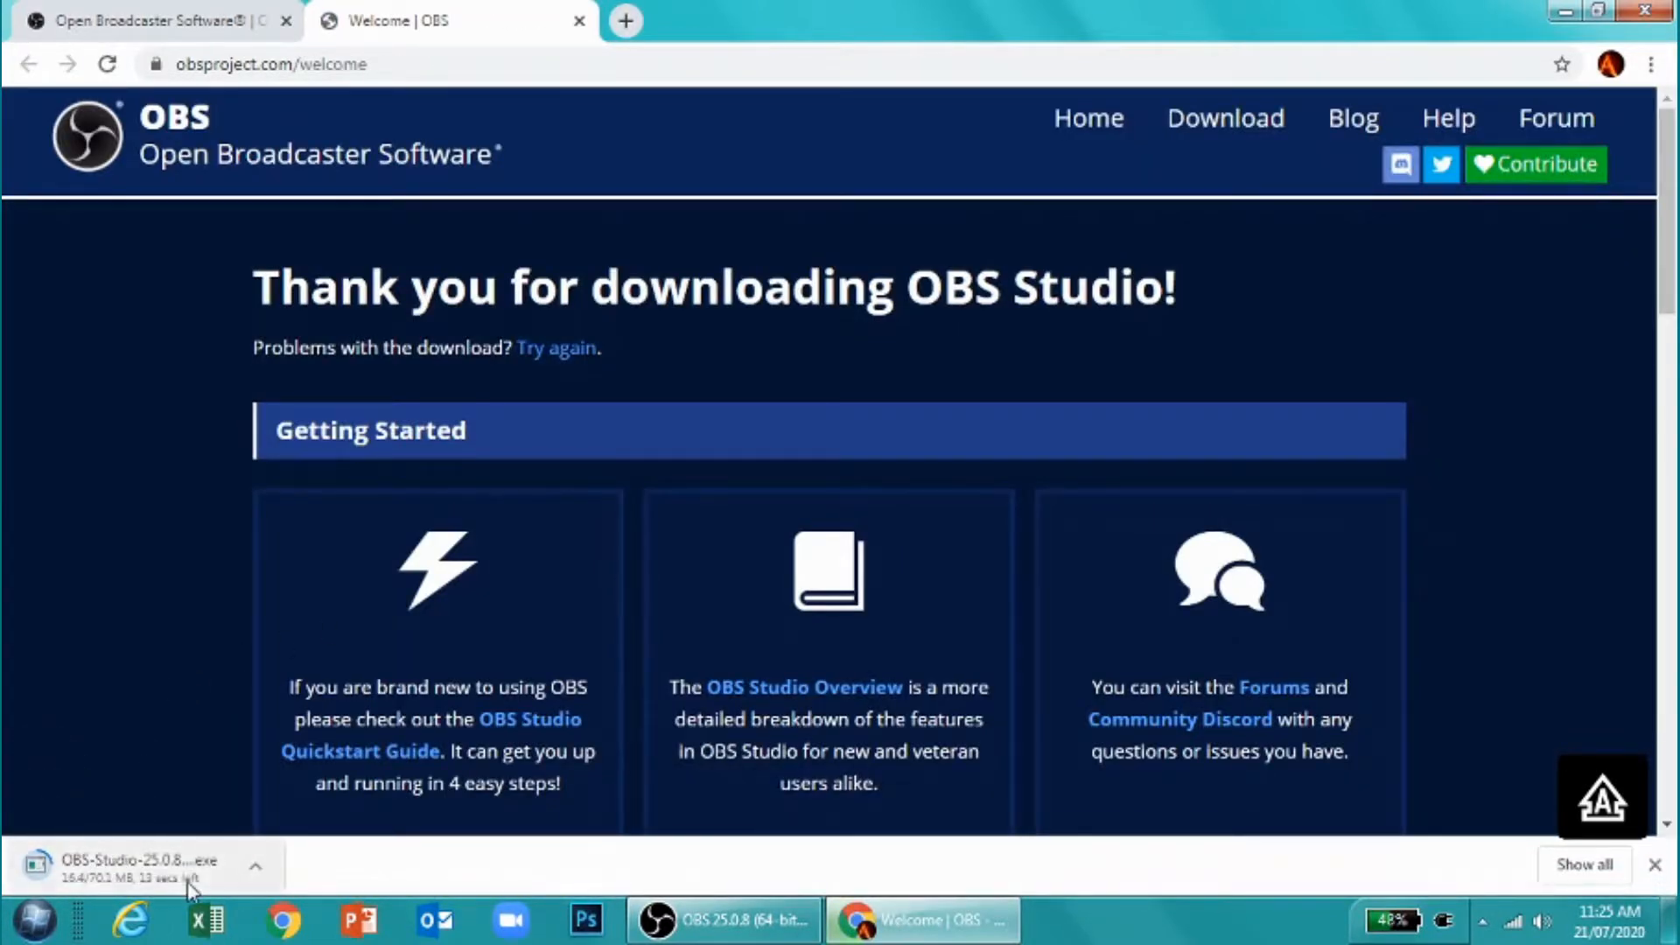
# Cancel the download of the OBS Studio installer and close the browser
pyautogui.click(259, 869)
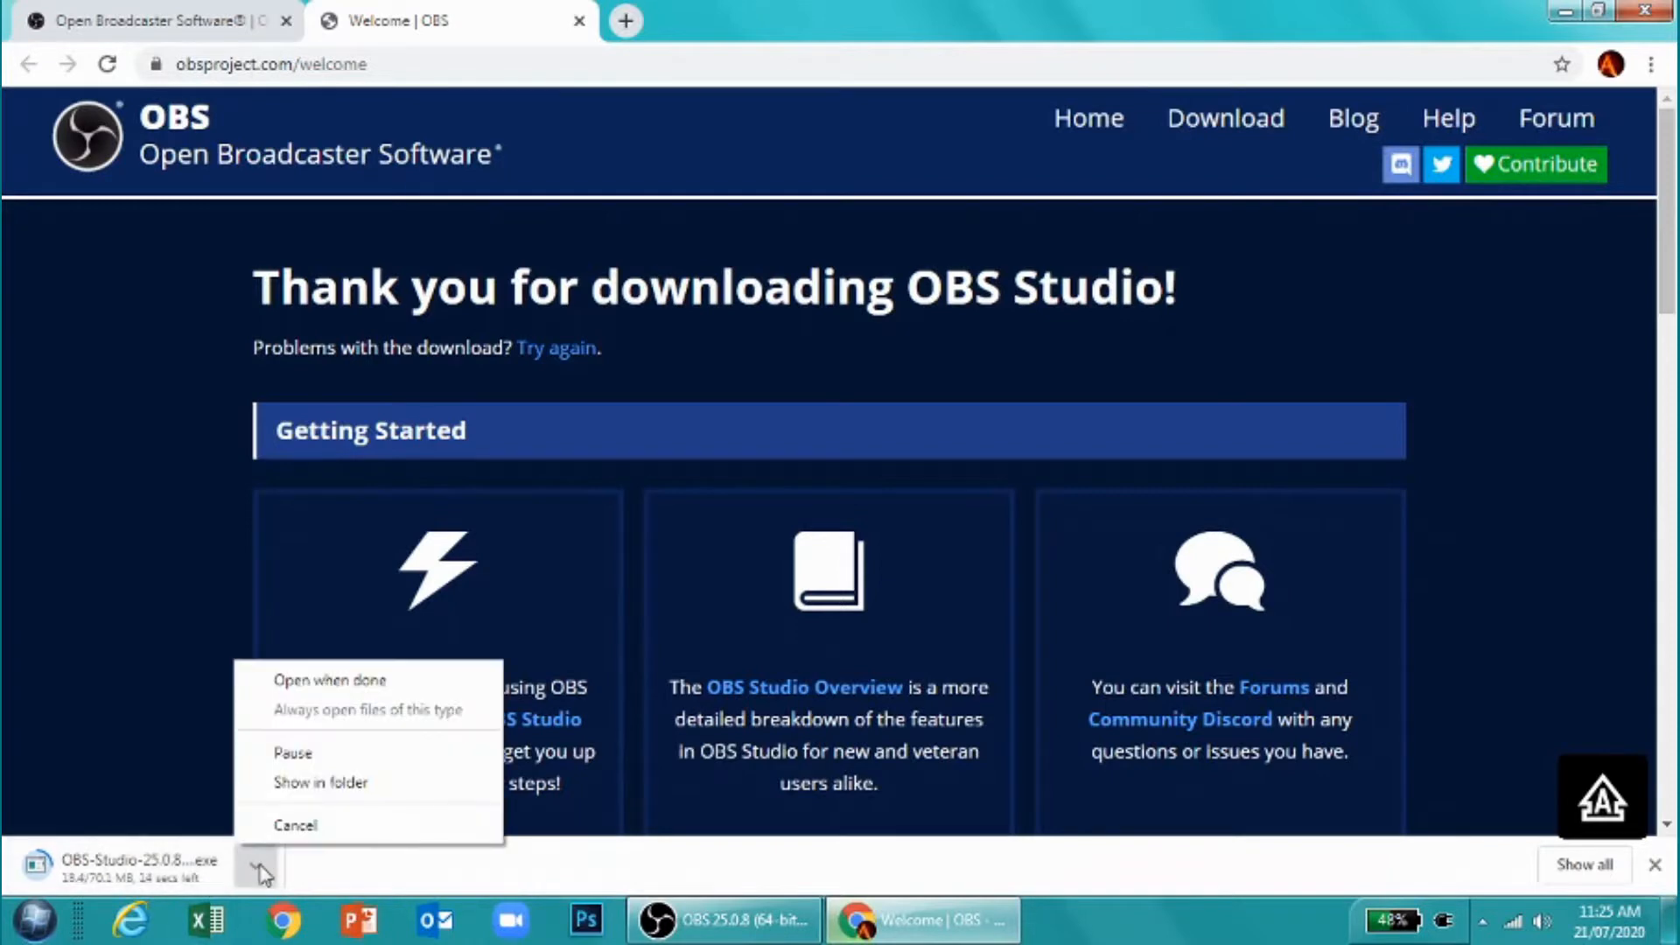
pyautogui.click(288, 826)
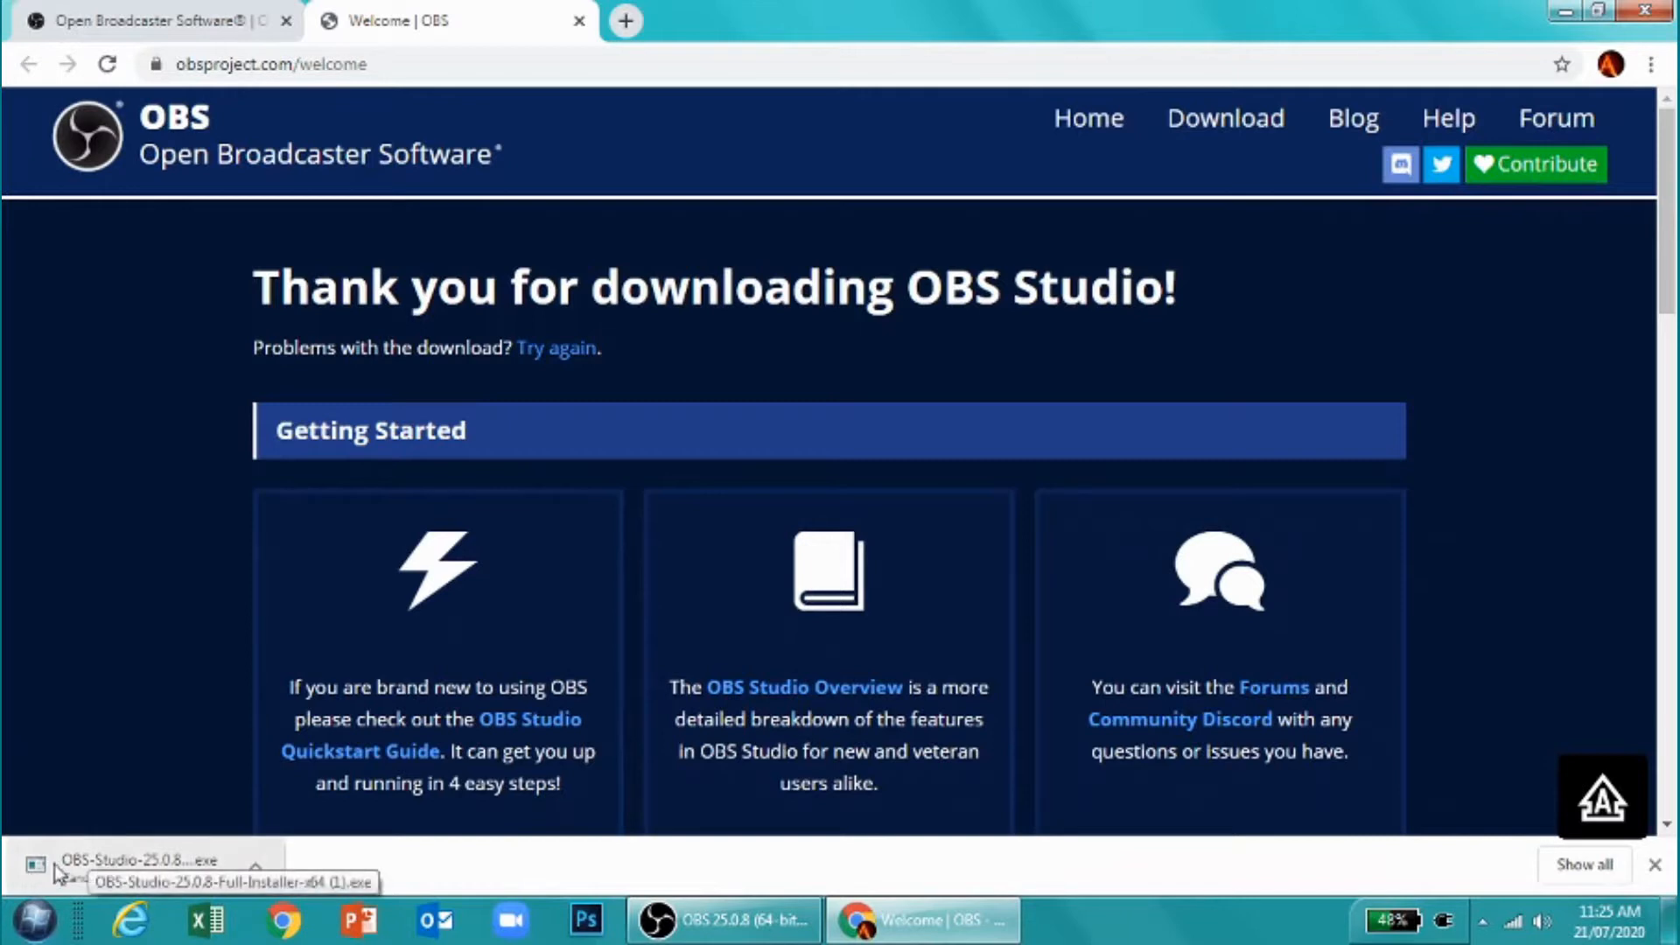
pyautogui.click(1664, 11)
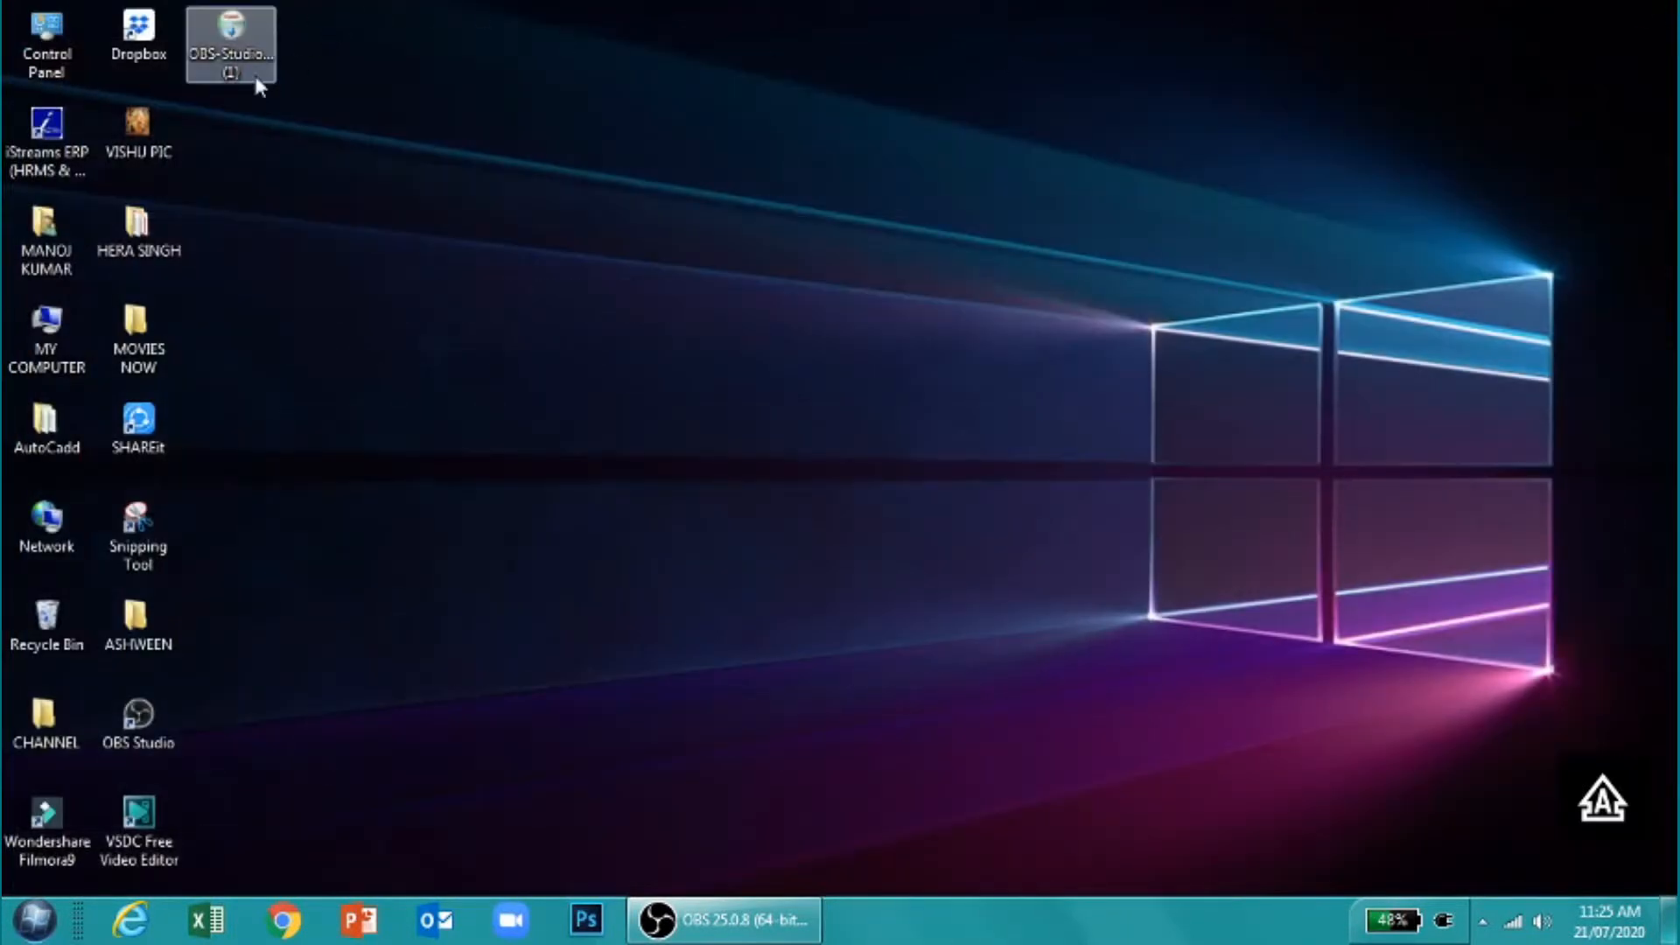
# Try to install OBS Studio 25.0.8 by running the installer saved on the desktop
pyautogui.doubleClick(231, 43)
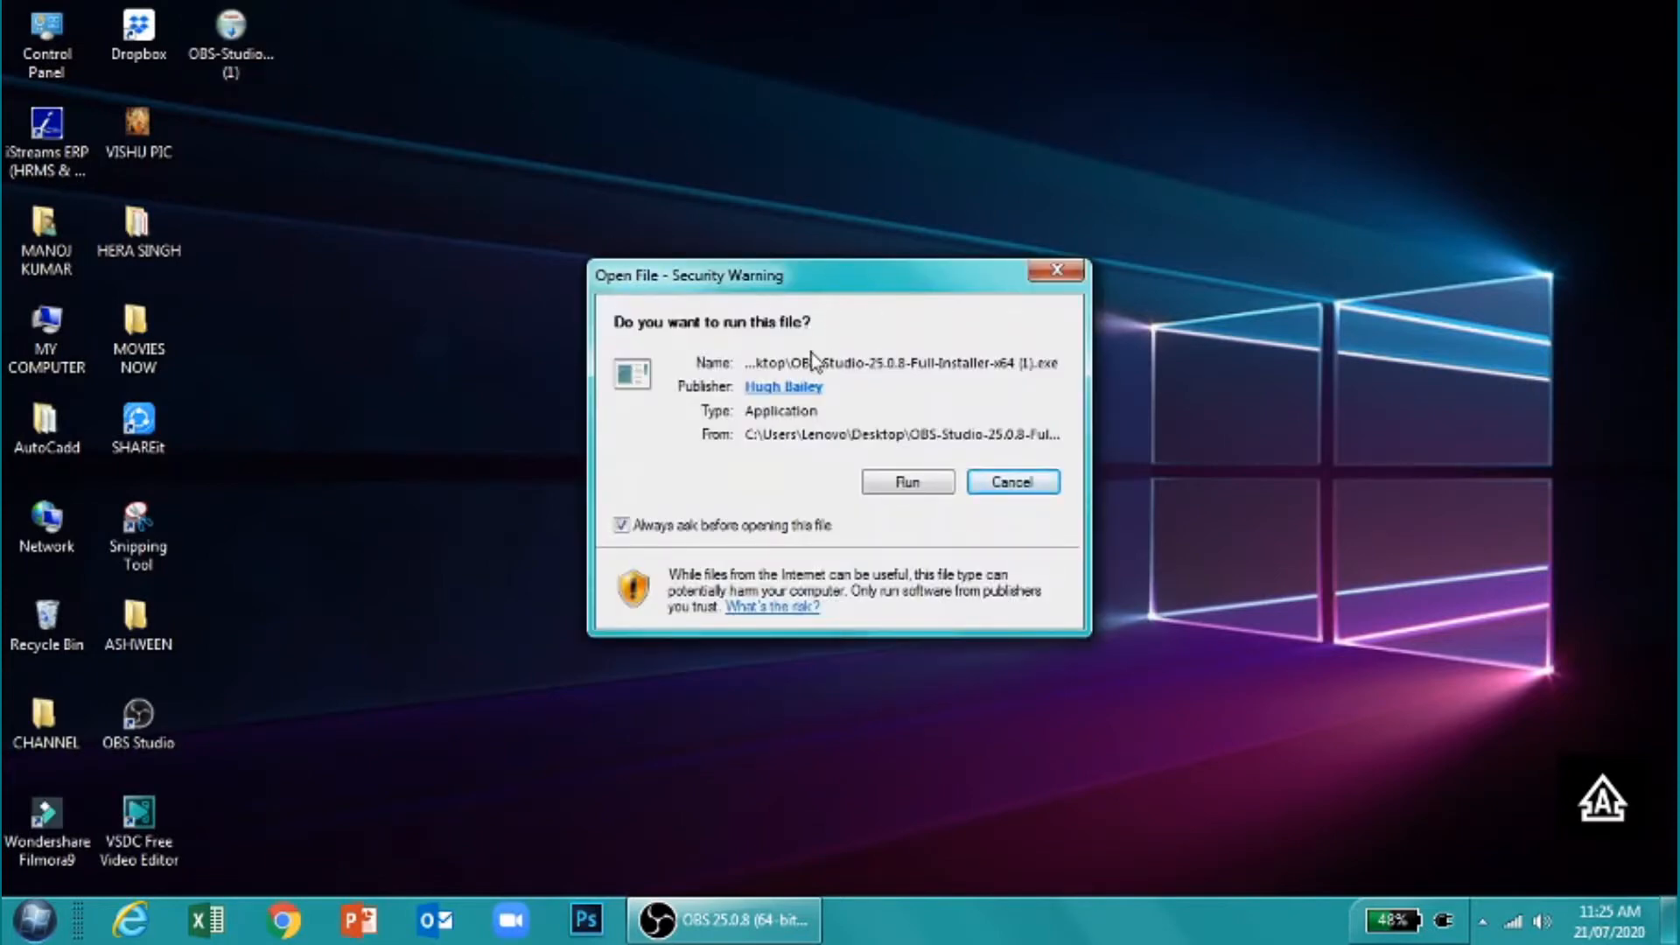
pyautogui.click(907, 481)
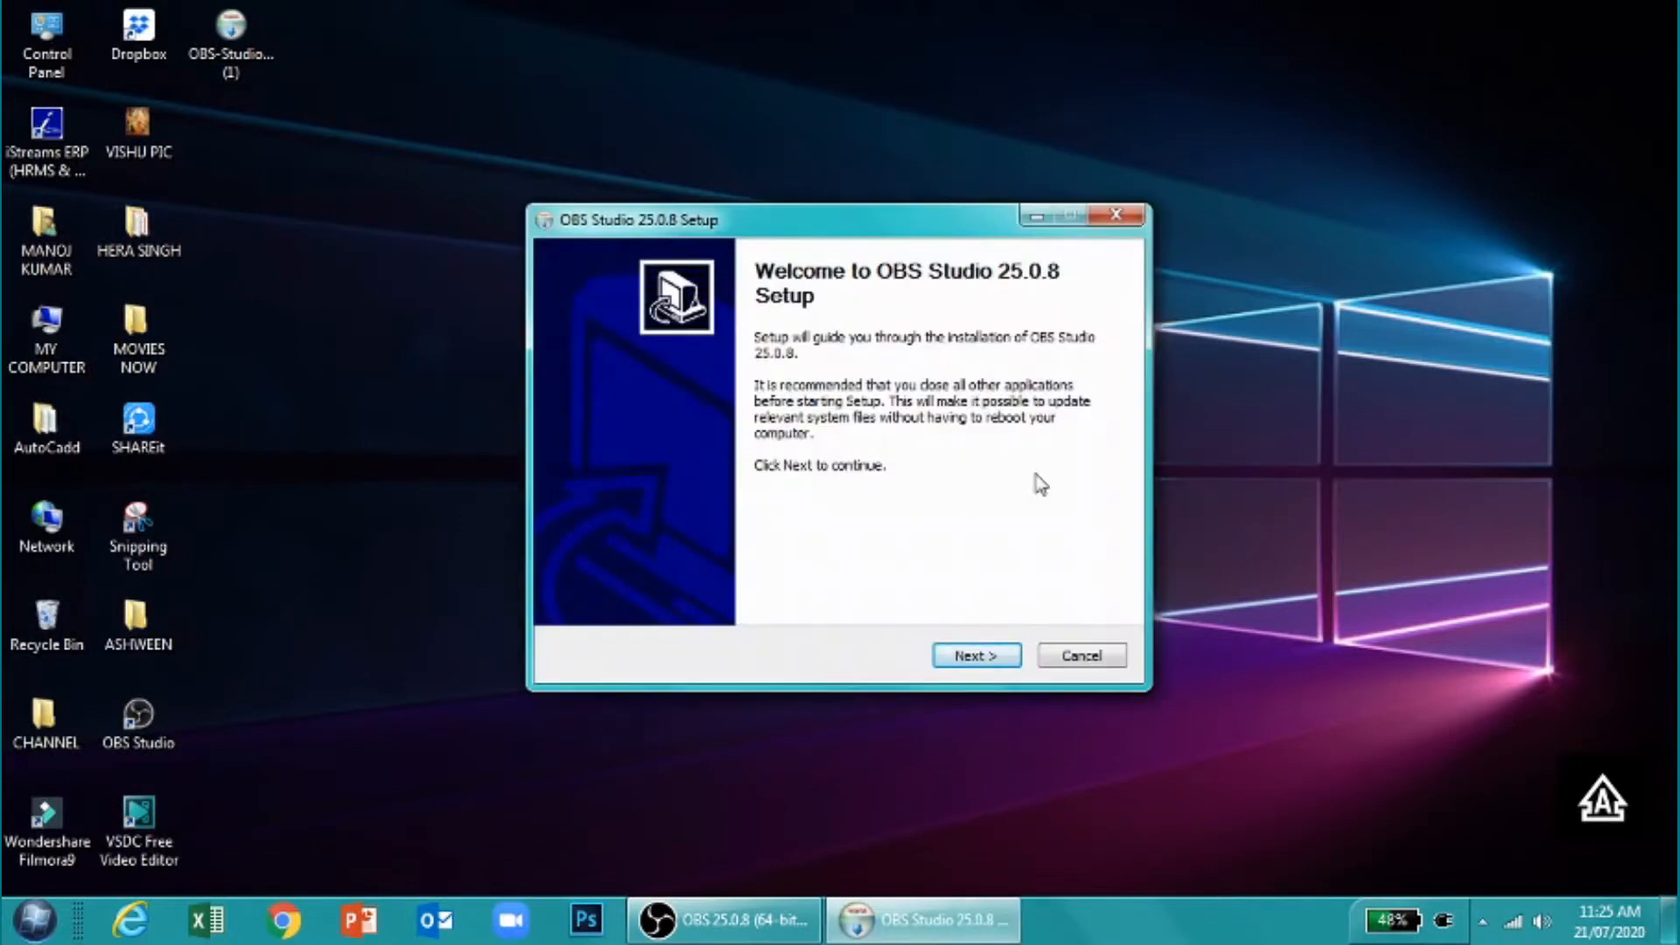
pyautogui.click(974, 658)
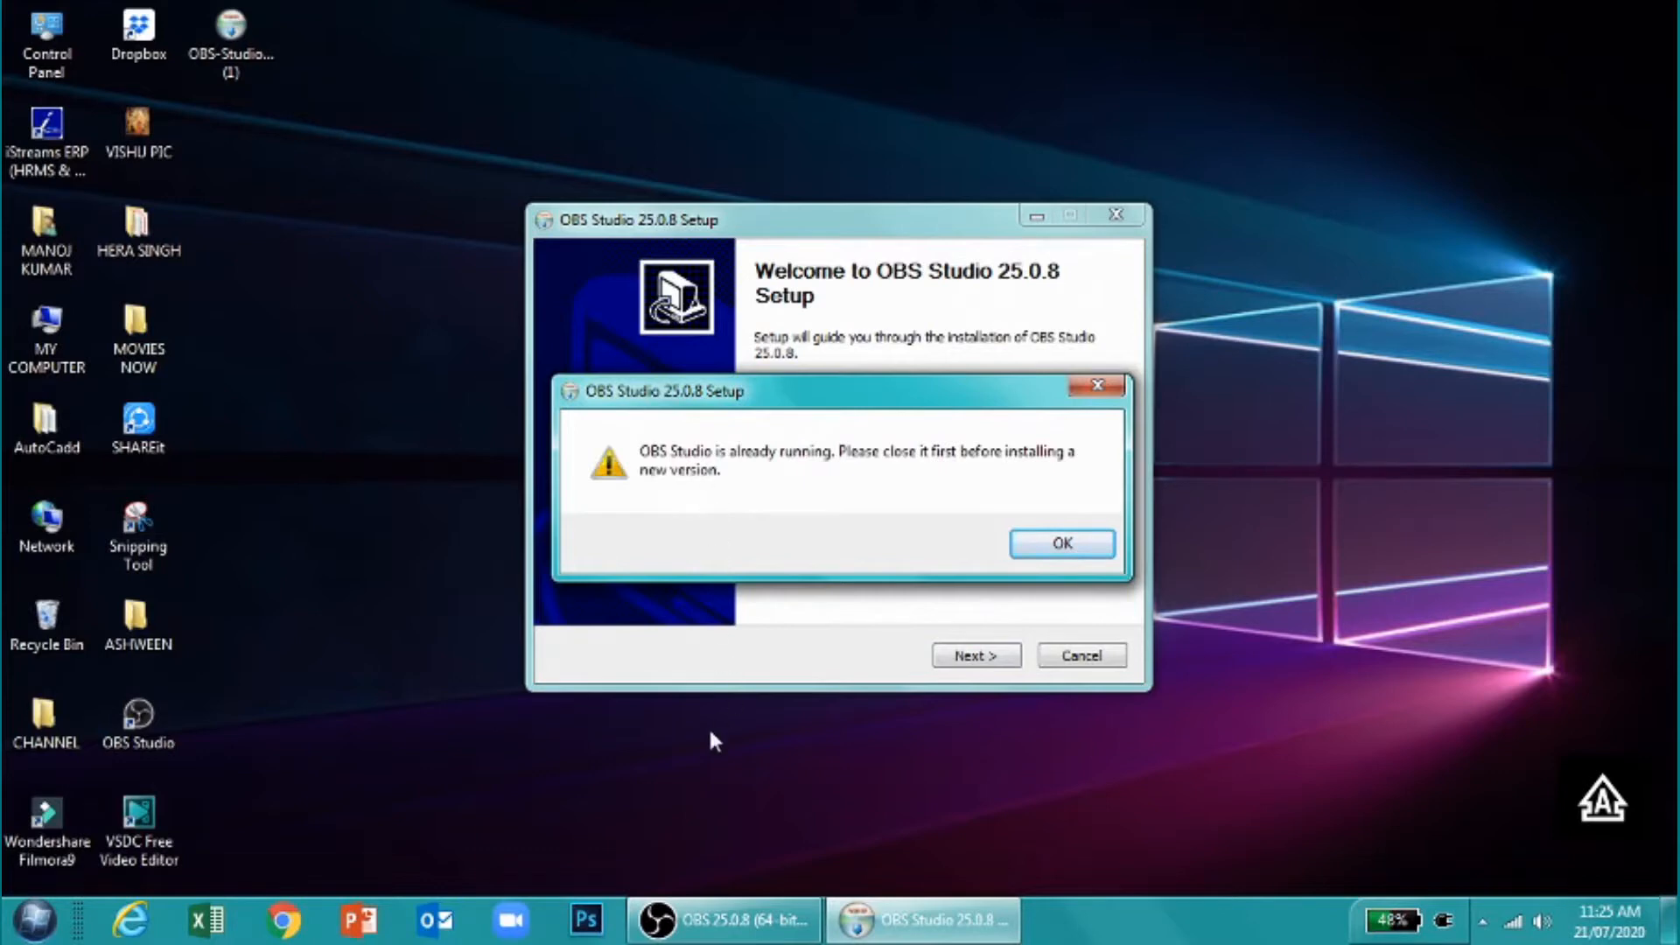
pyautogui.moveTo(711, 928)
pyautogui.click(1062, 543)
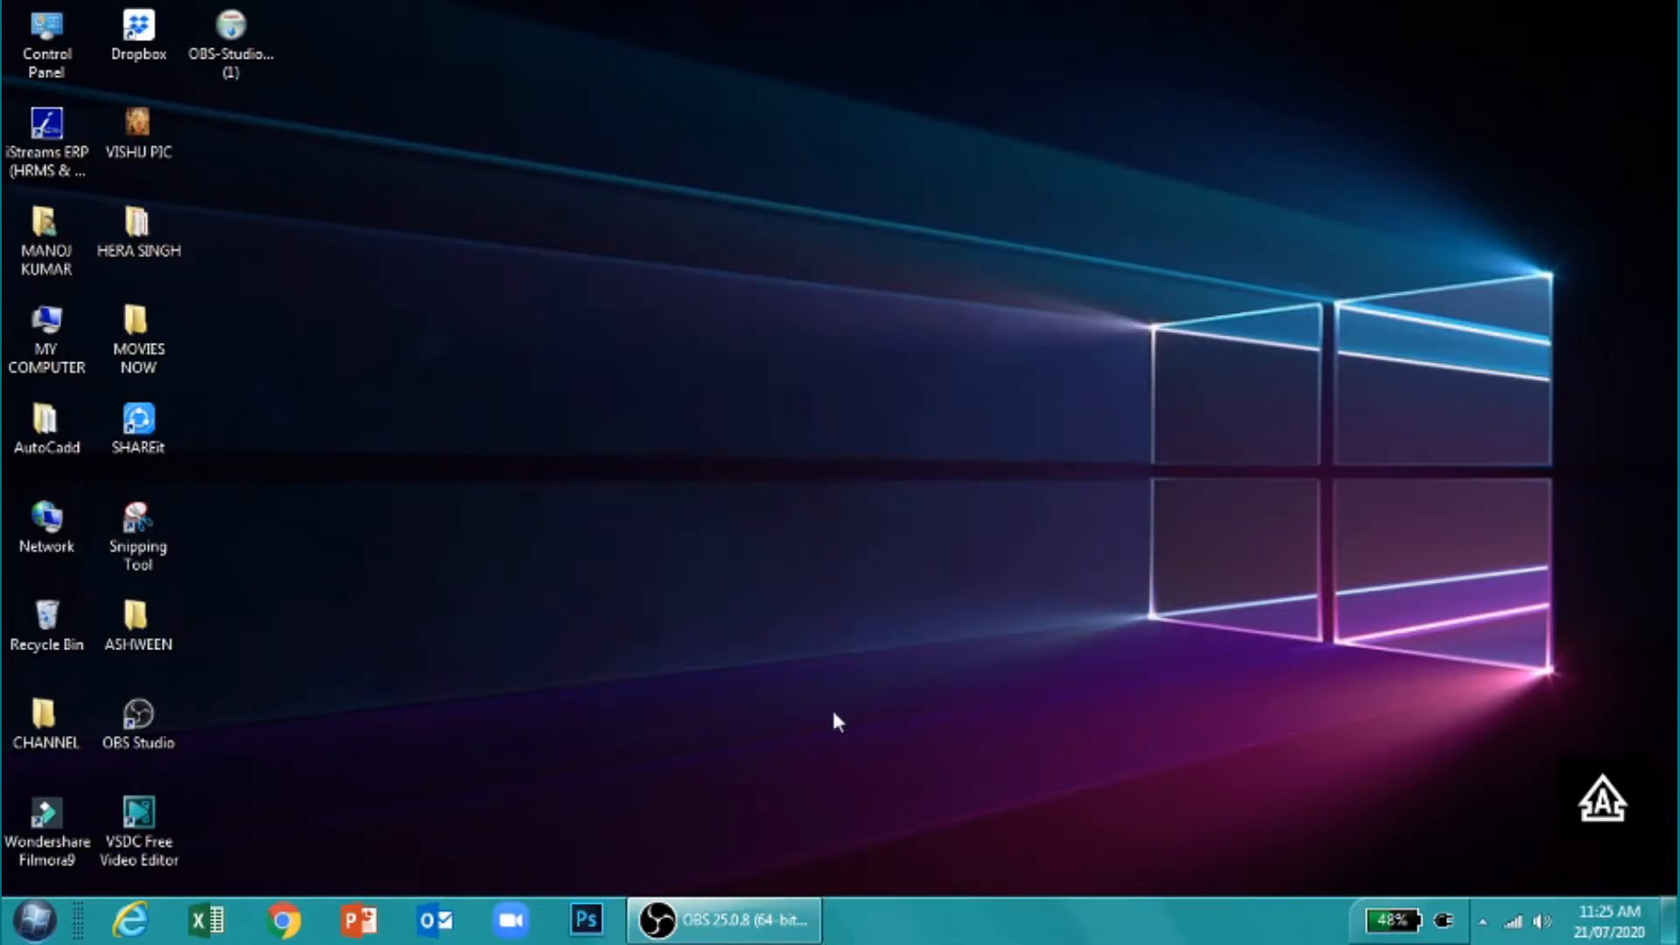
# Switch to OBS Studio to view its main window, and minimize it
pyautogui.click(722, 920)
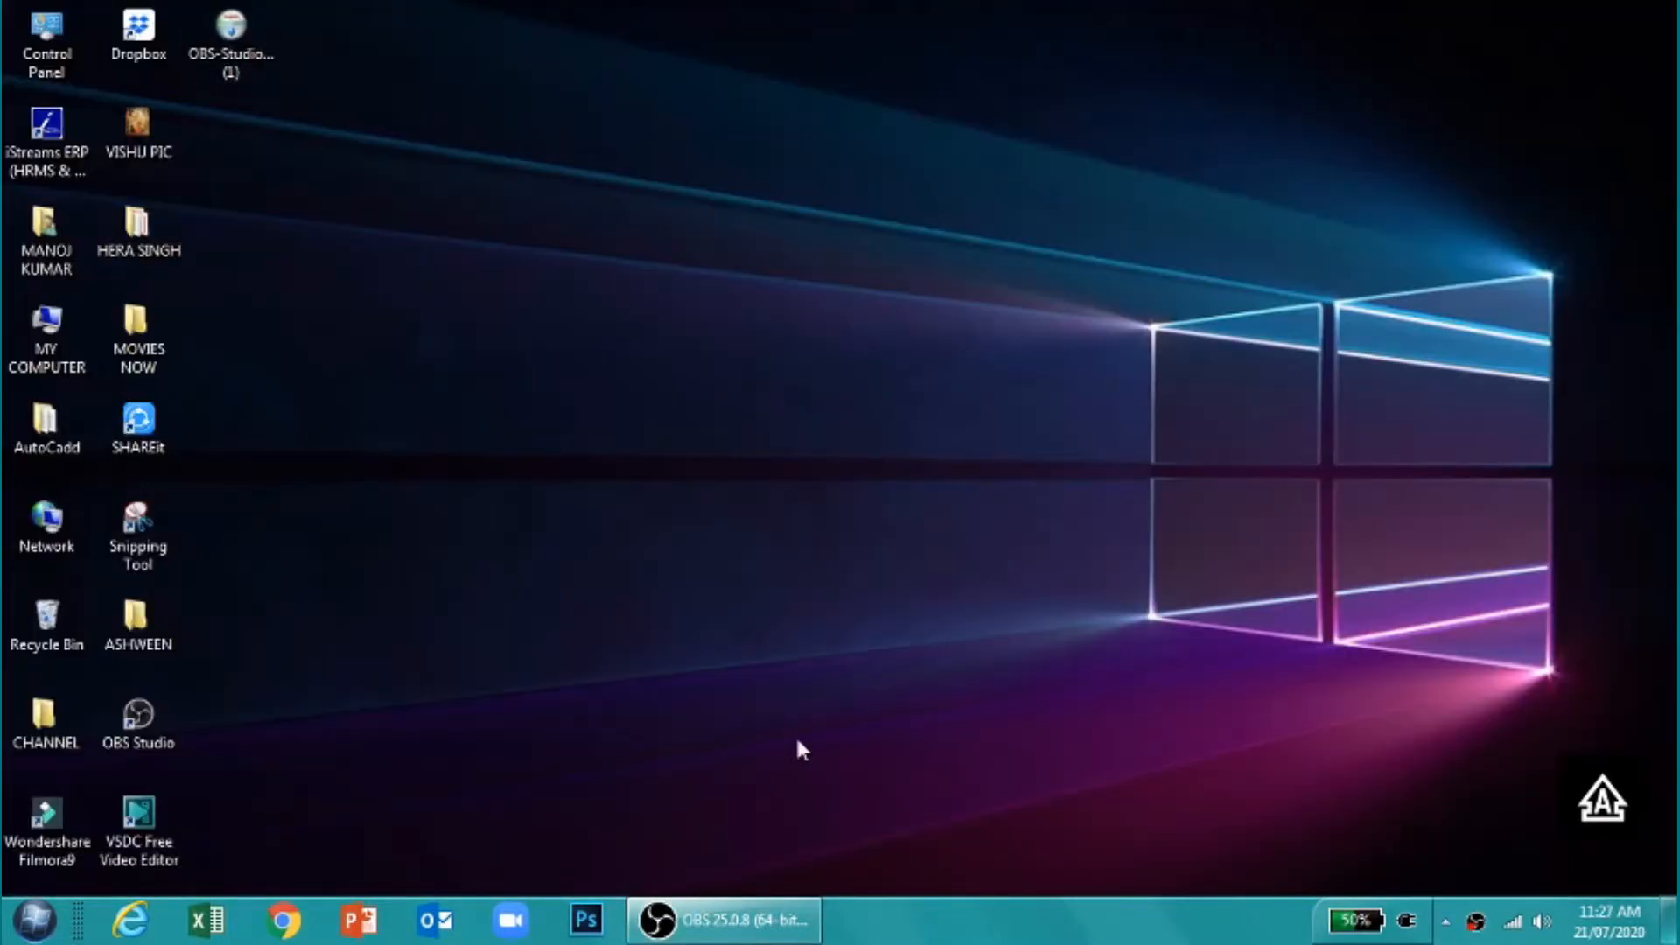
pyautogui.click(725, 919)
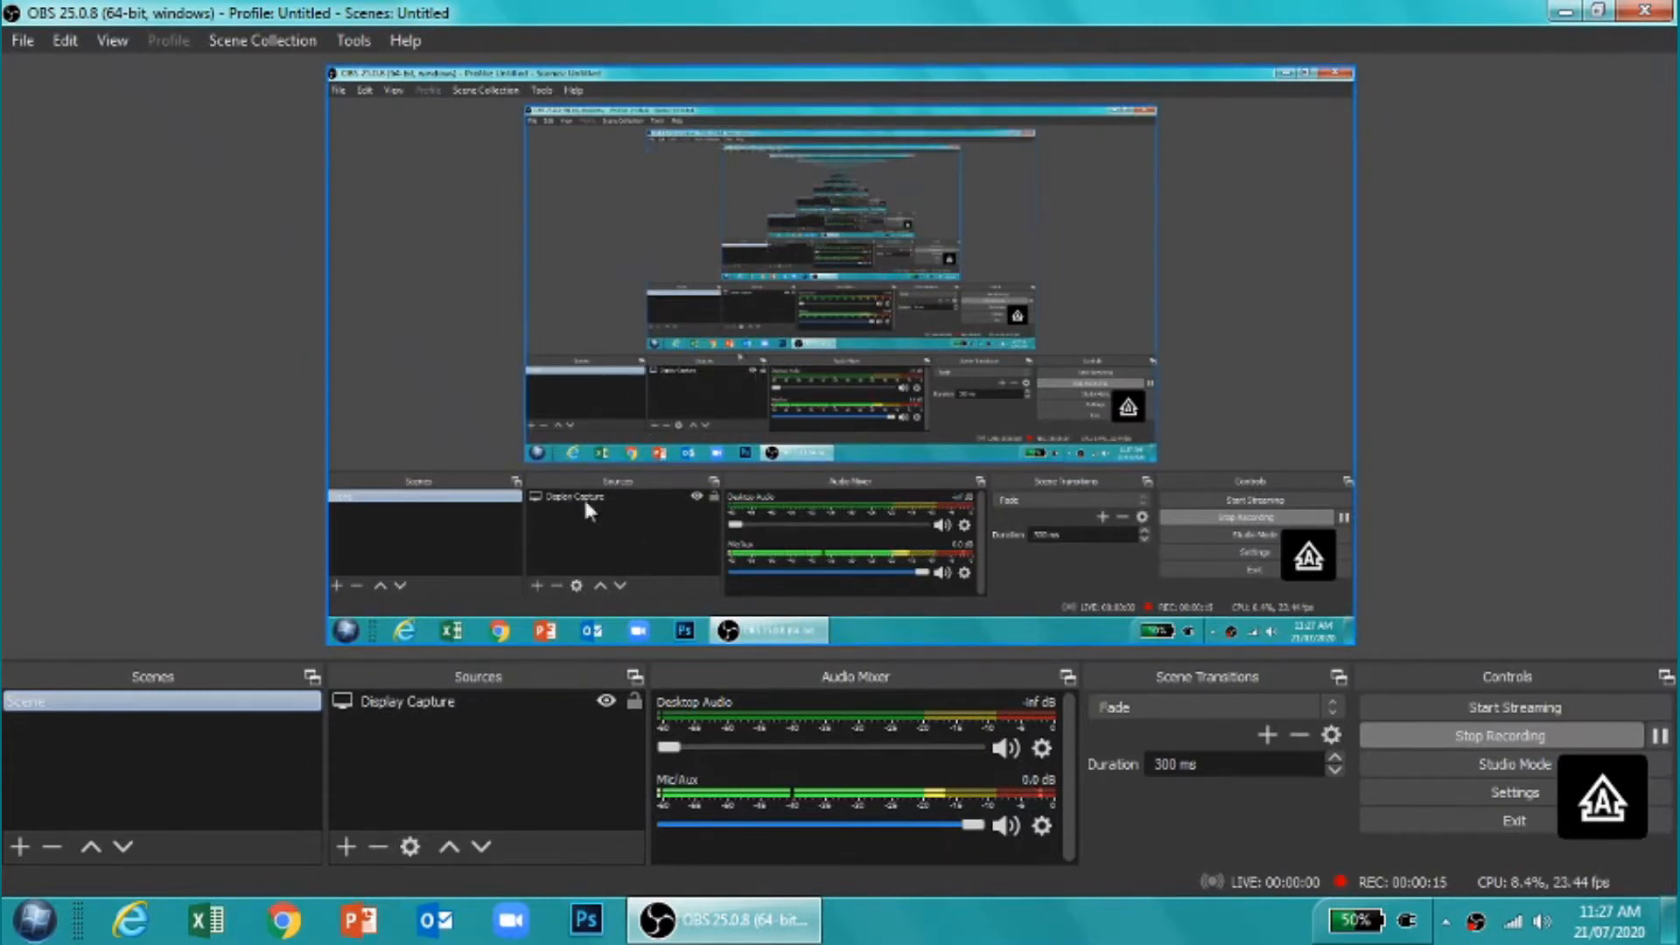
pyautogui.click(1565, 12)
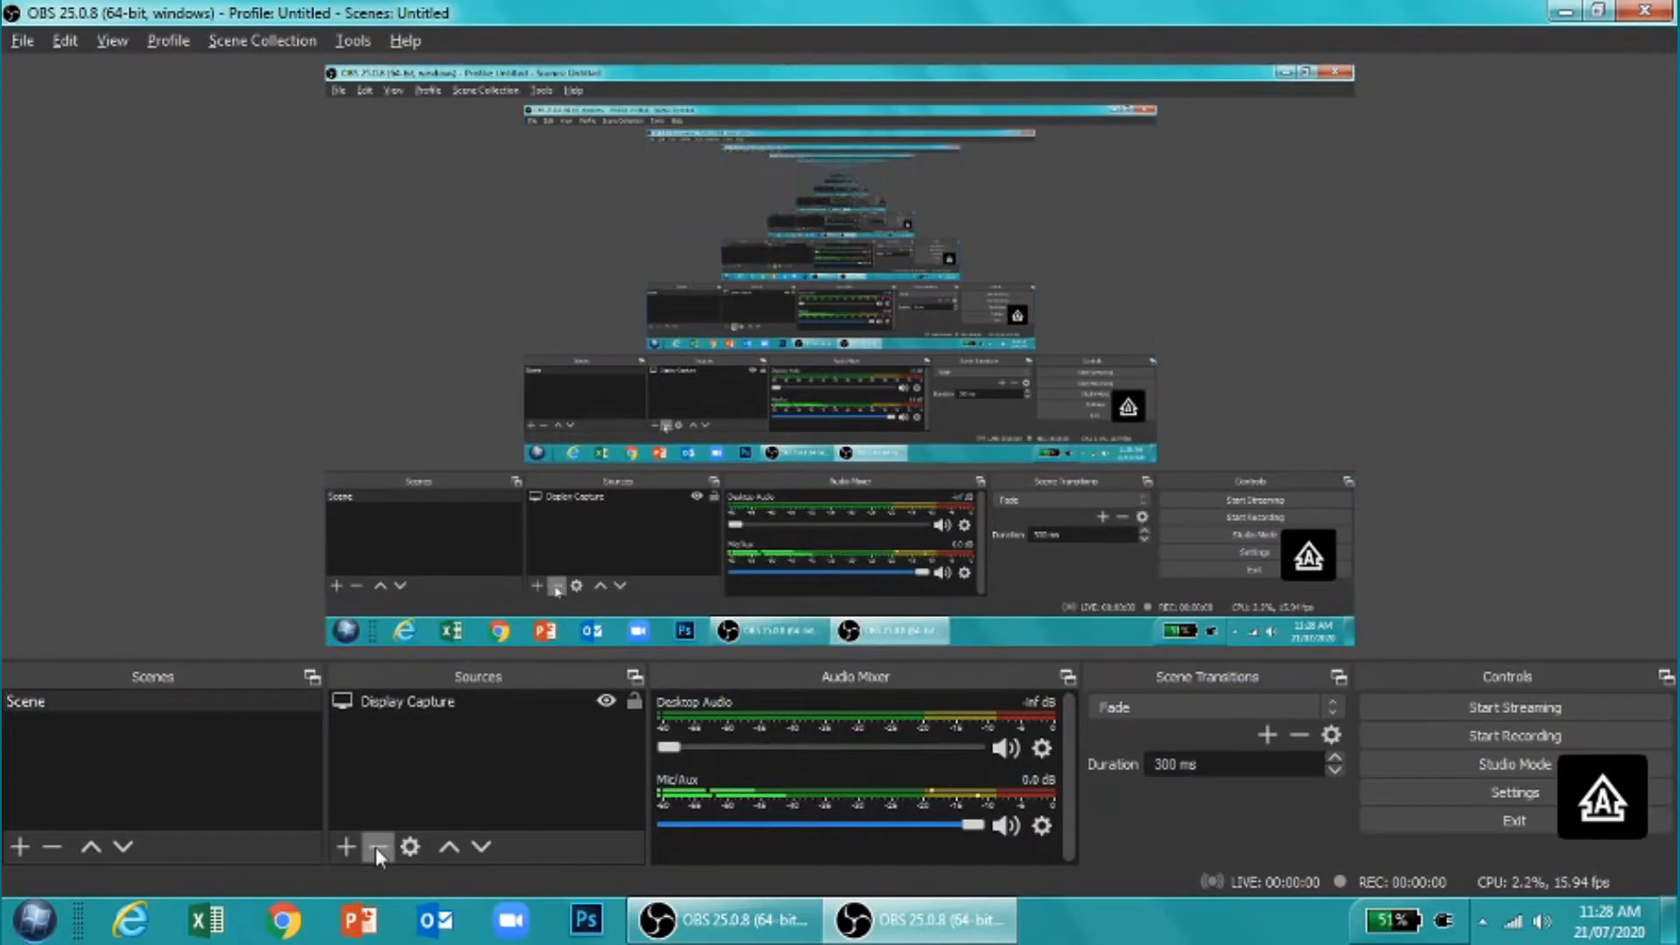
# Remove the existing Display Capture source from the scene
pyautogui.click(402, 709)
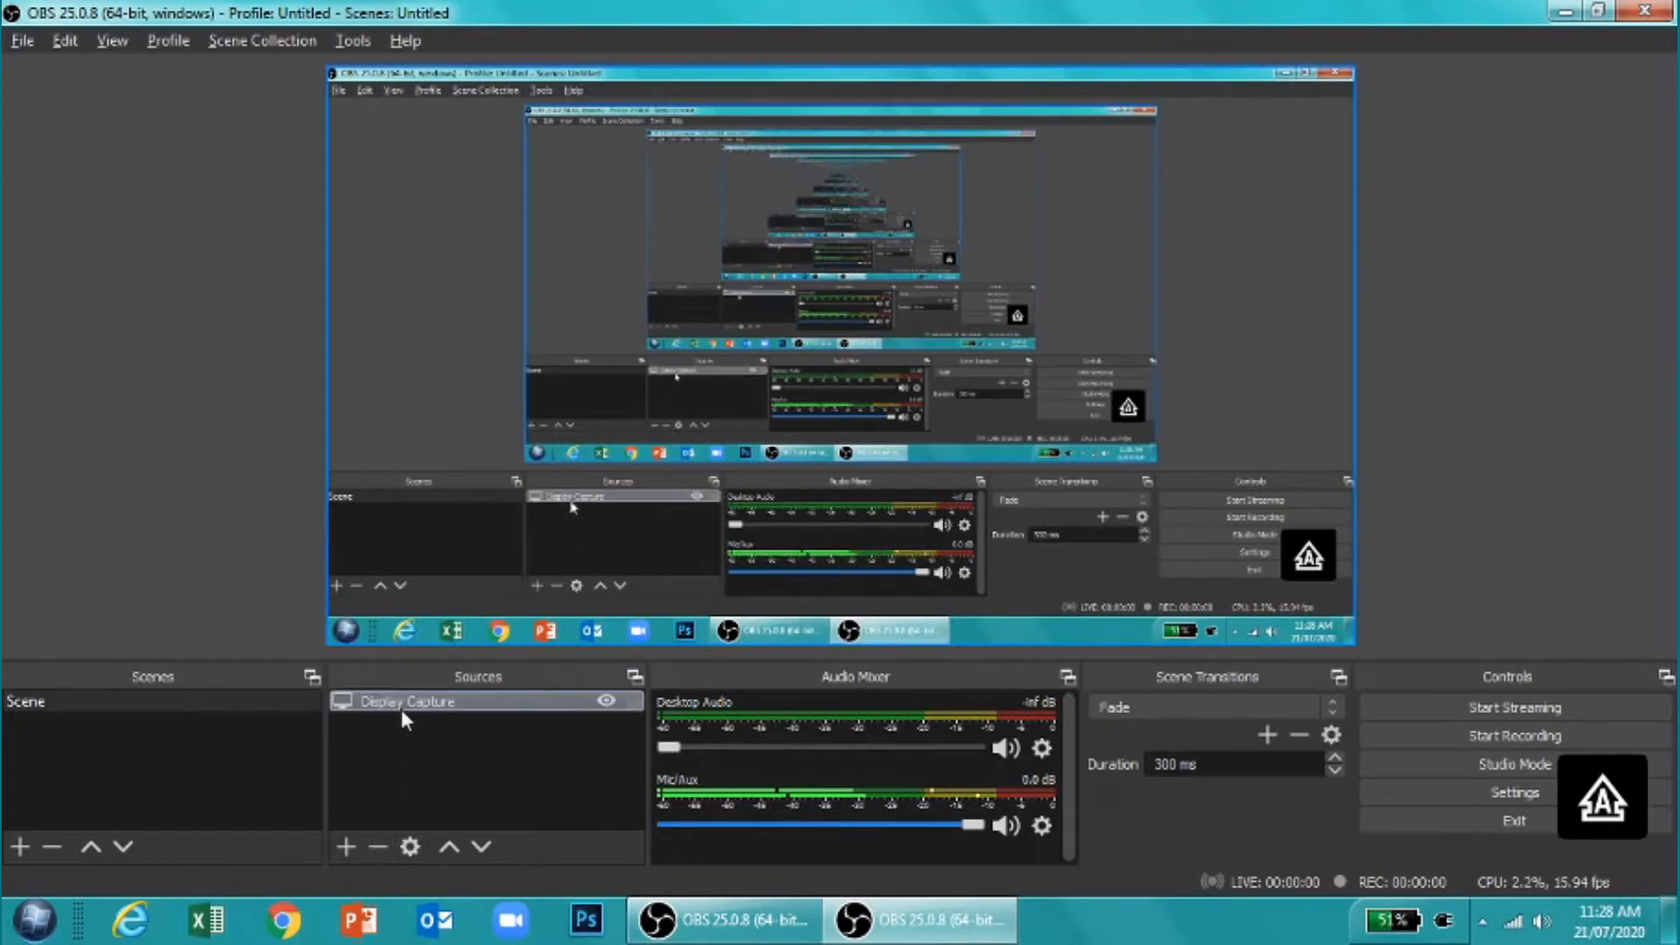
pyautogui.click(372, 844)
pyautogui.click(931, 492)
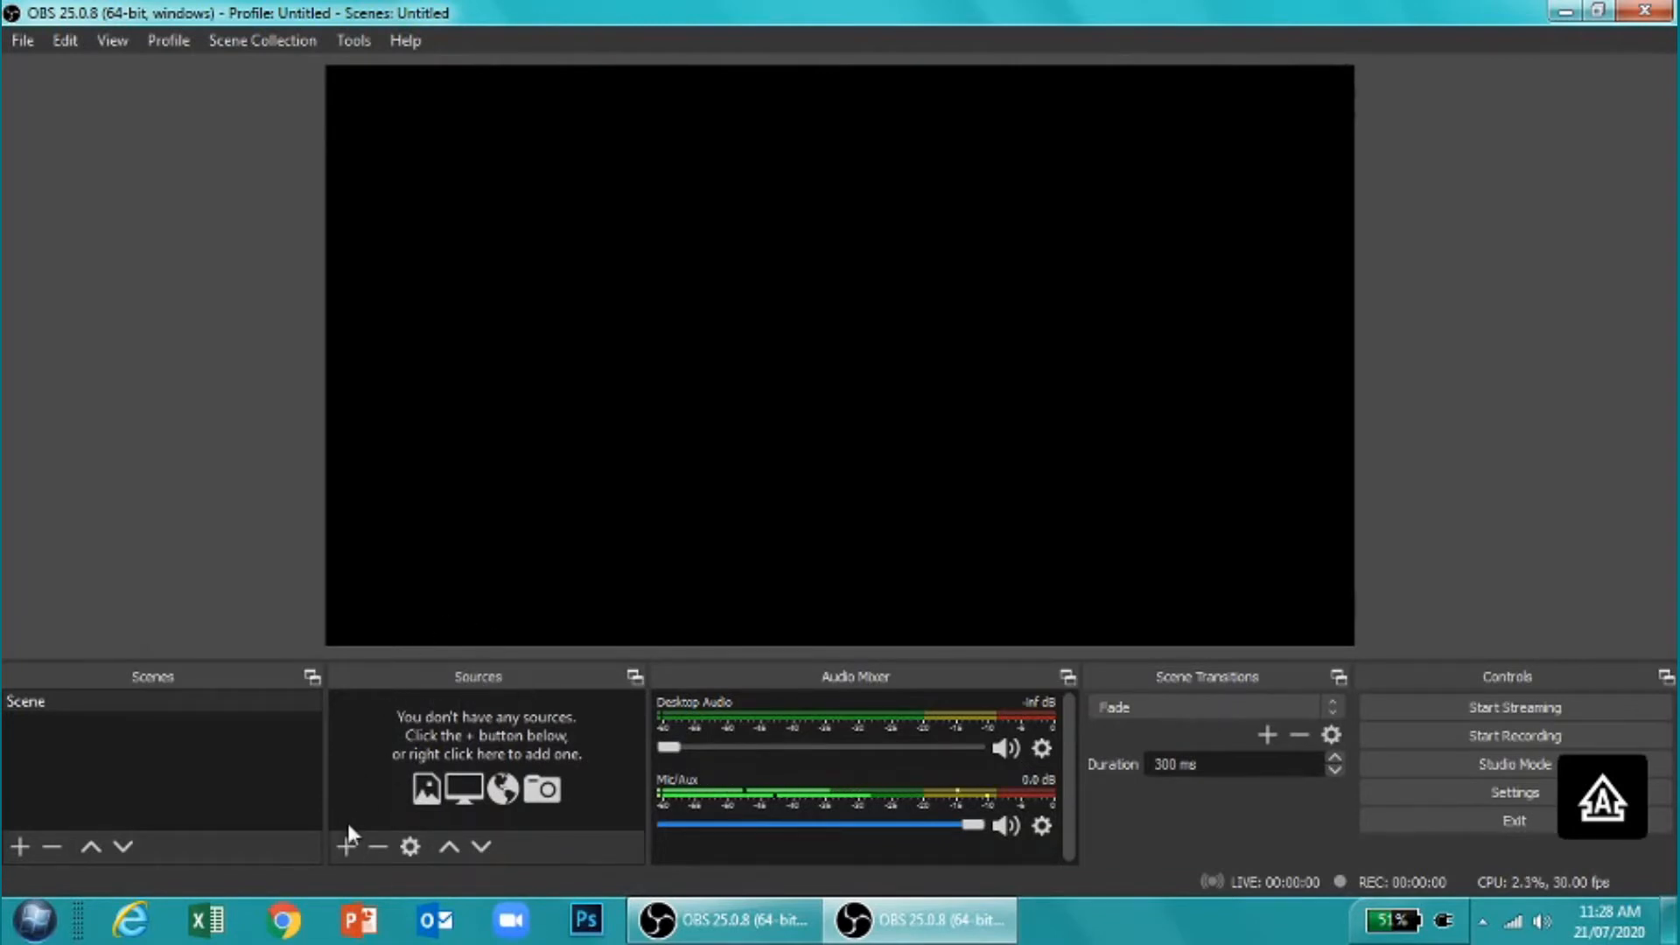
# Add a new Display Capture source named "TECH - GENIUS A" for Display 1 with cursor capture enabled
pyautogui.click(346, 849)
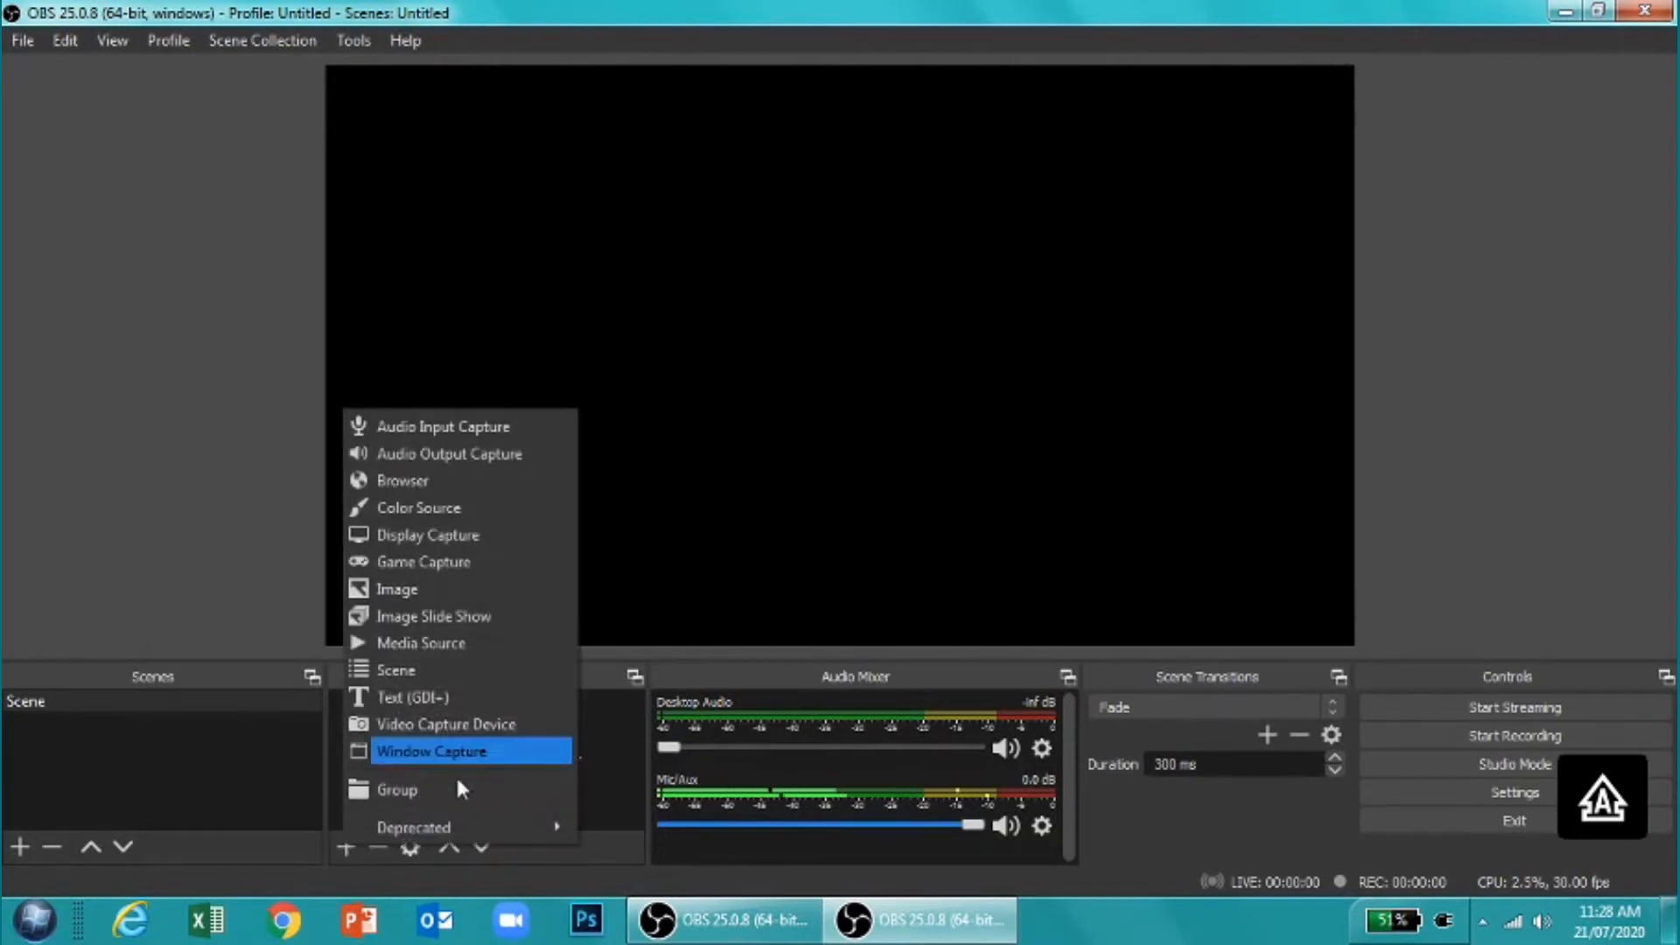
pyautogui.click(428, 536)
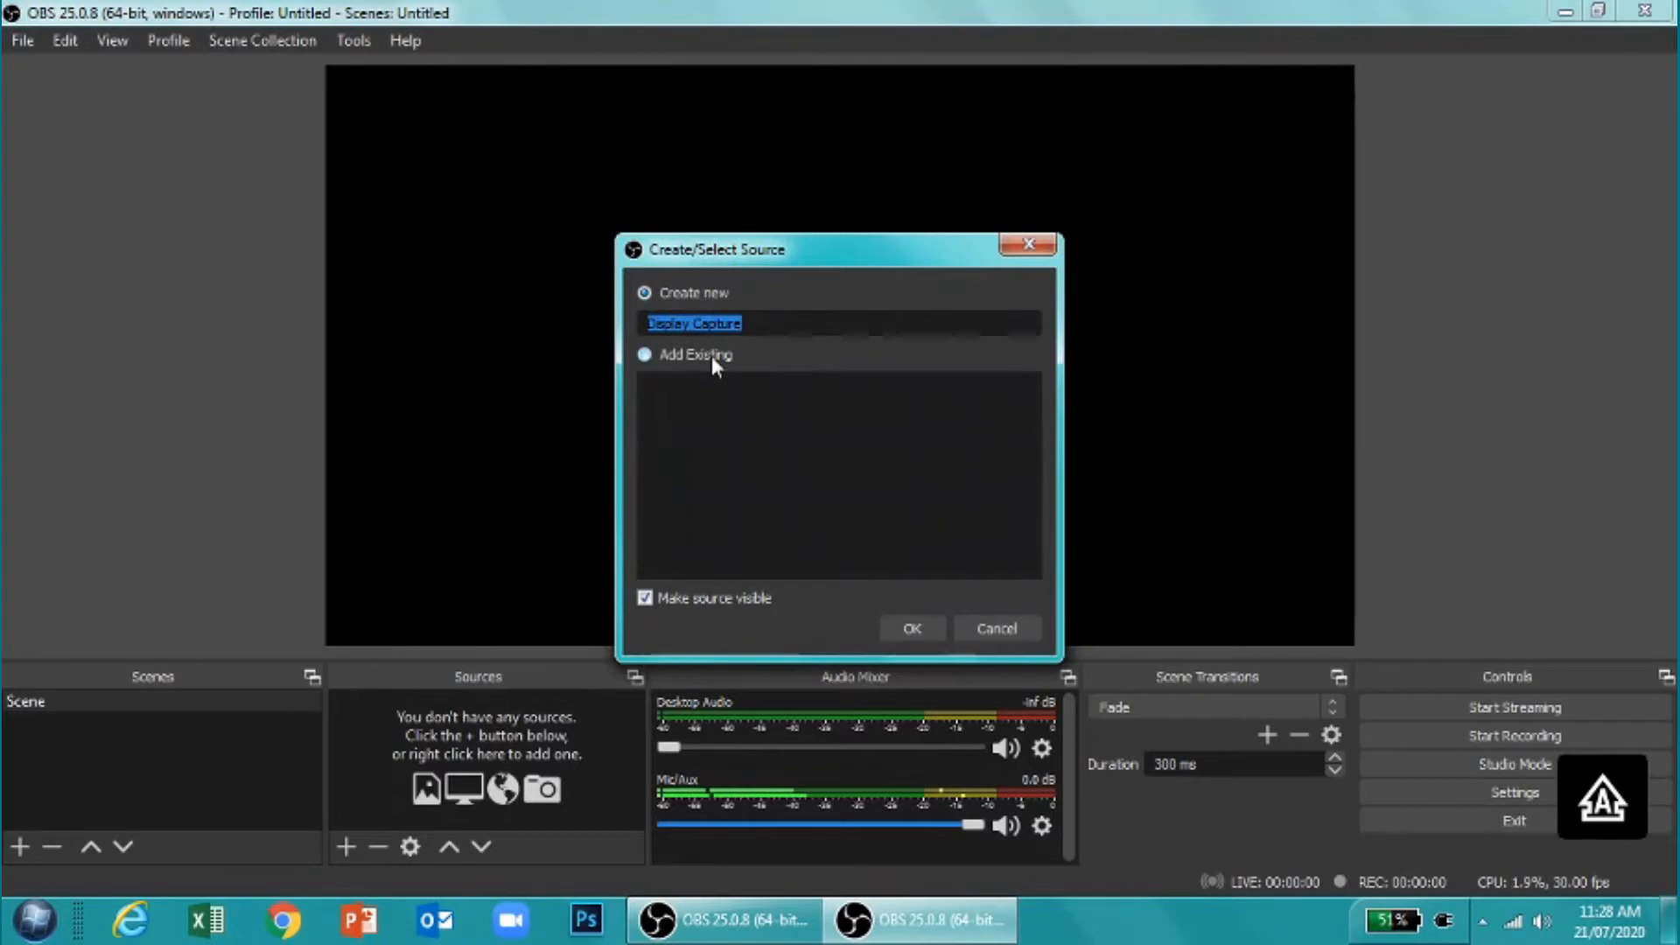
pyautogui.write('TEC')
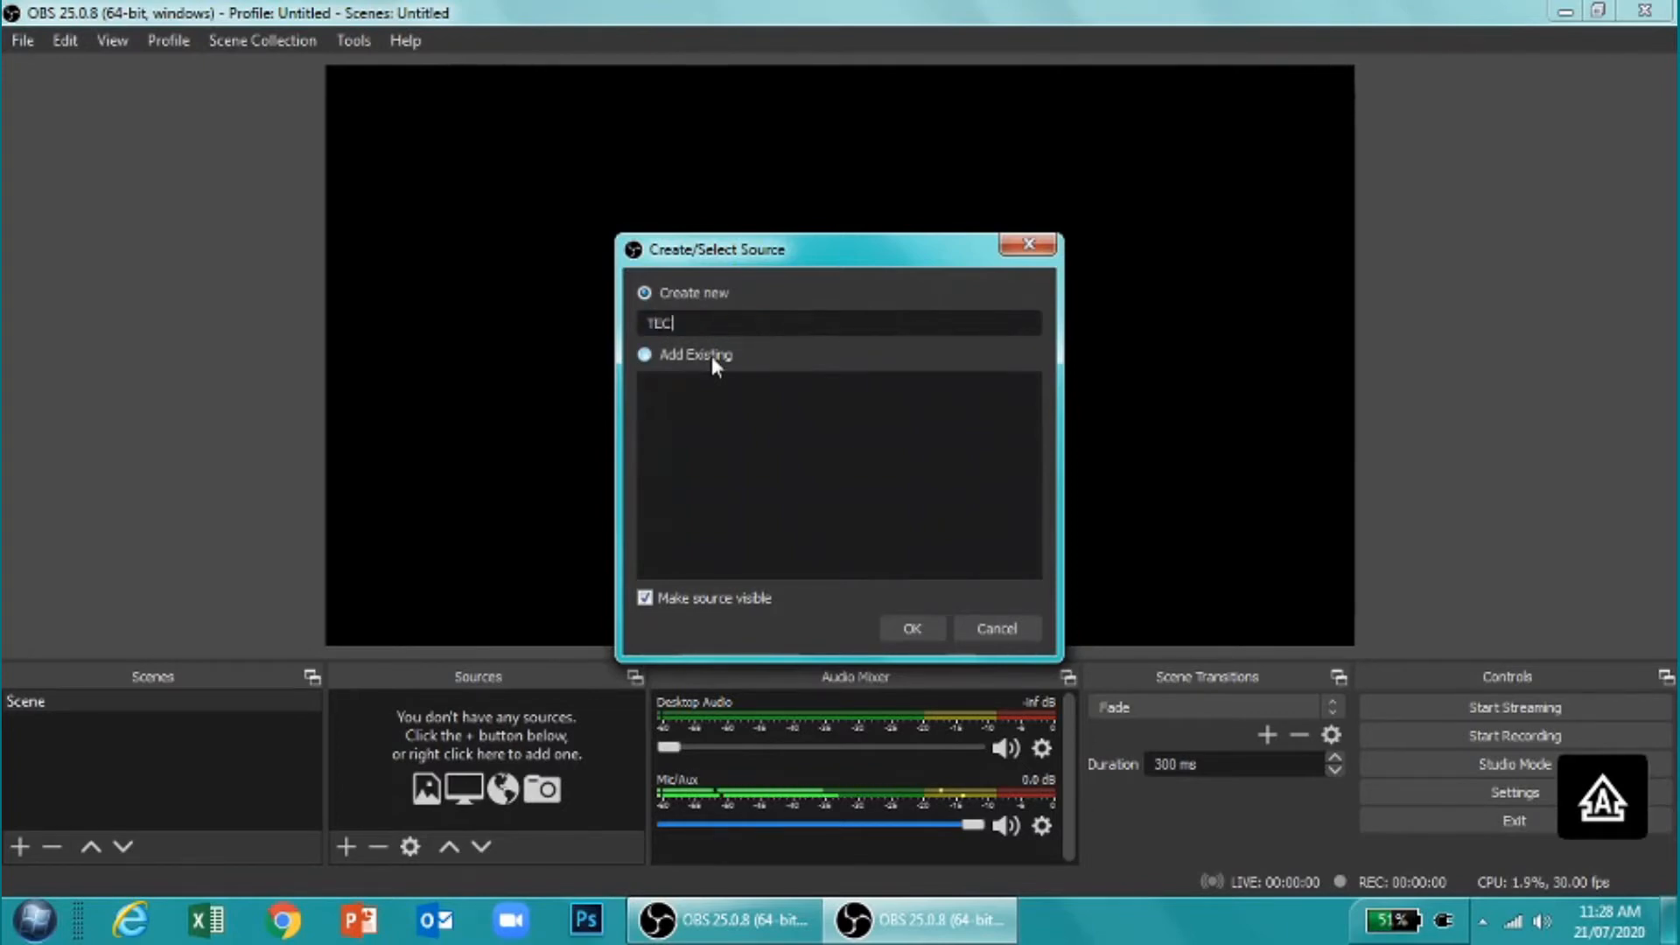
pyautogui.write('H - GENIUS A')
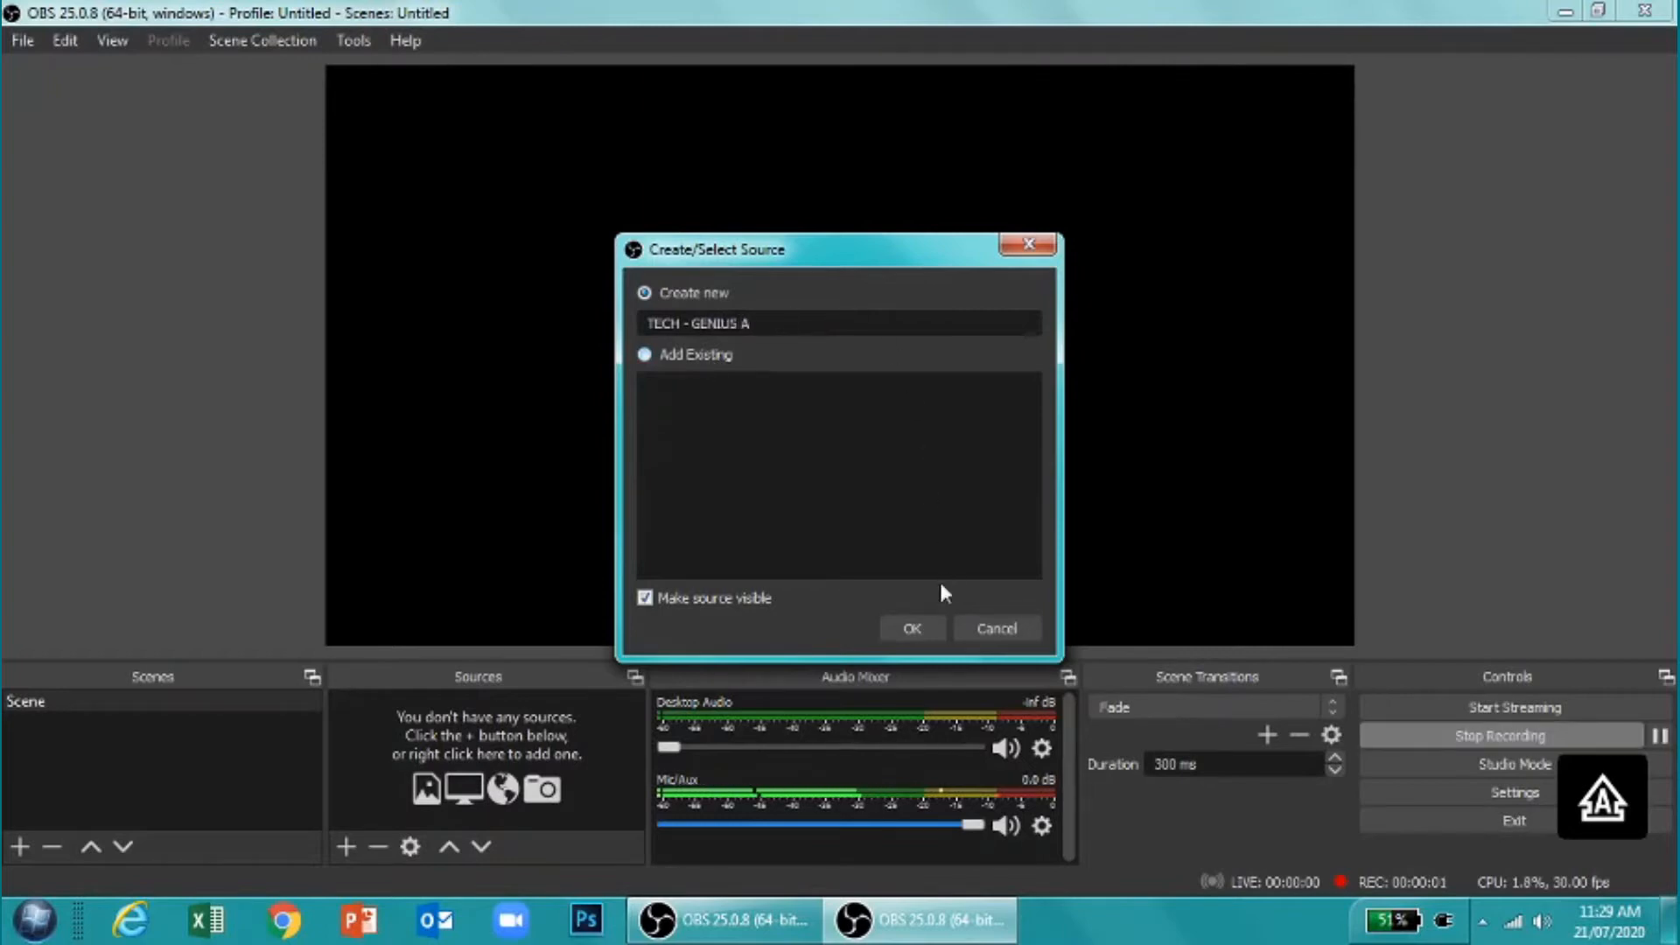
pyautogui.click(911, 628)
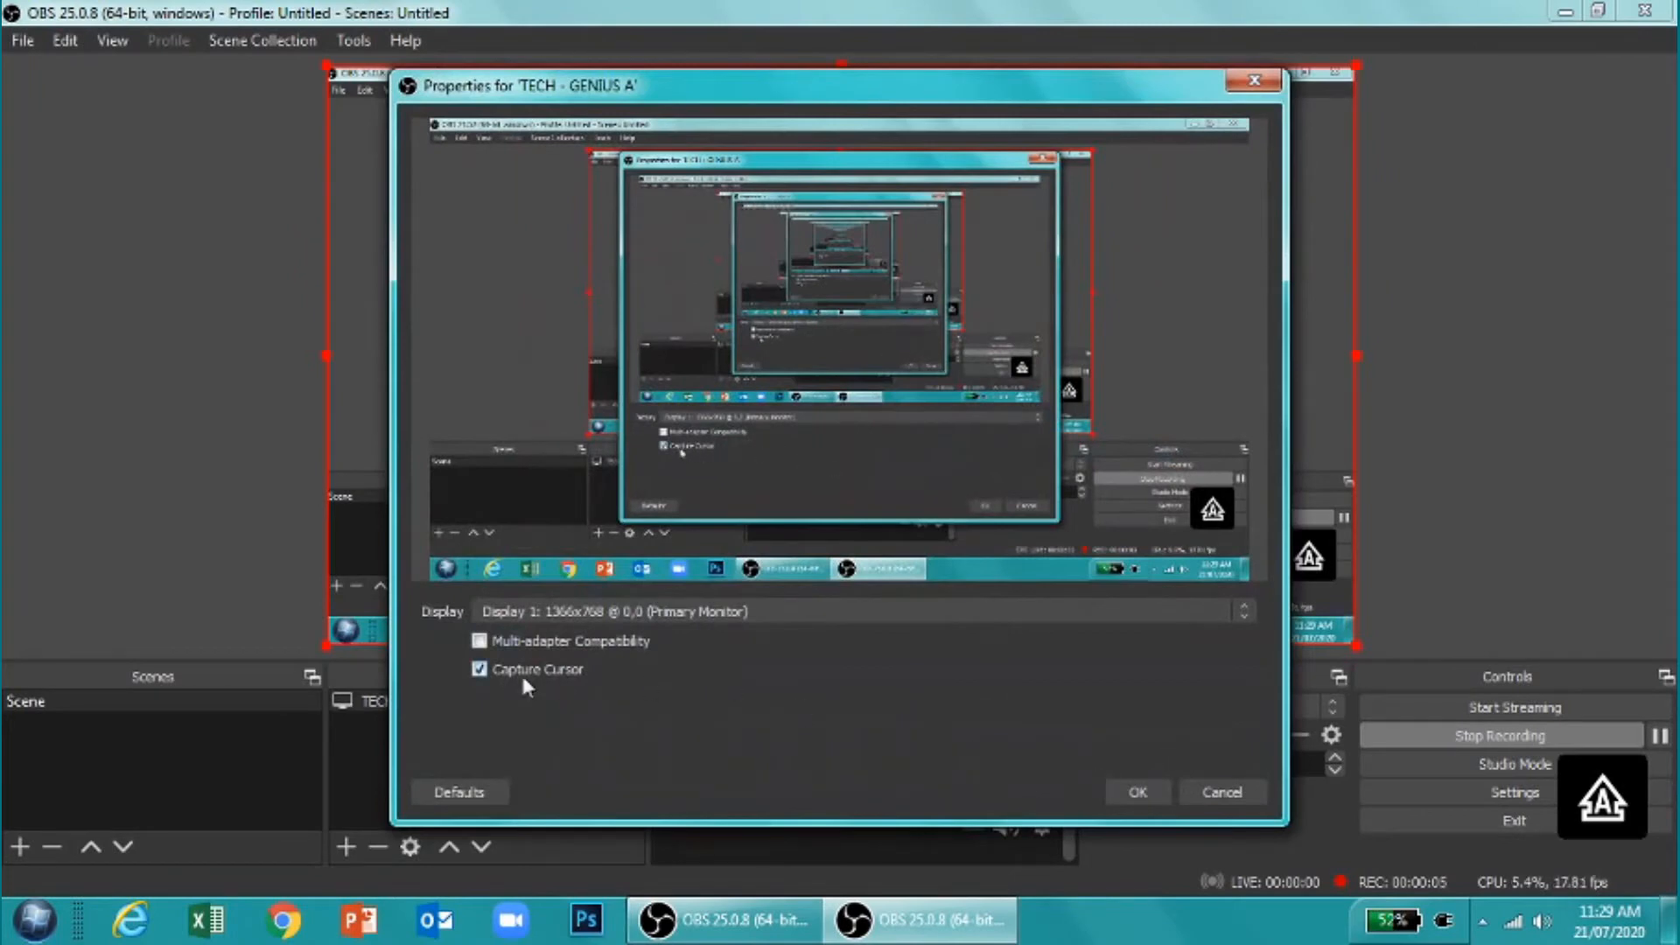
pyautogui.click(1139, 788)
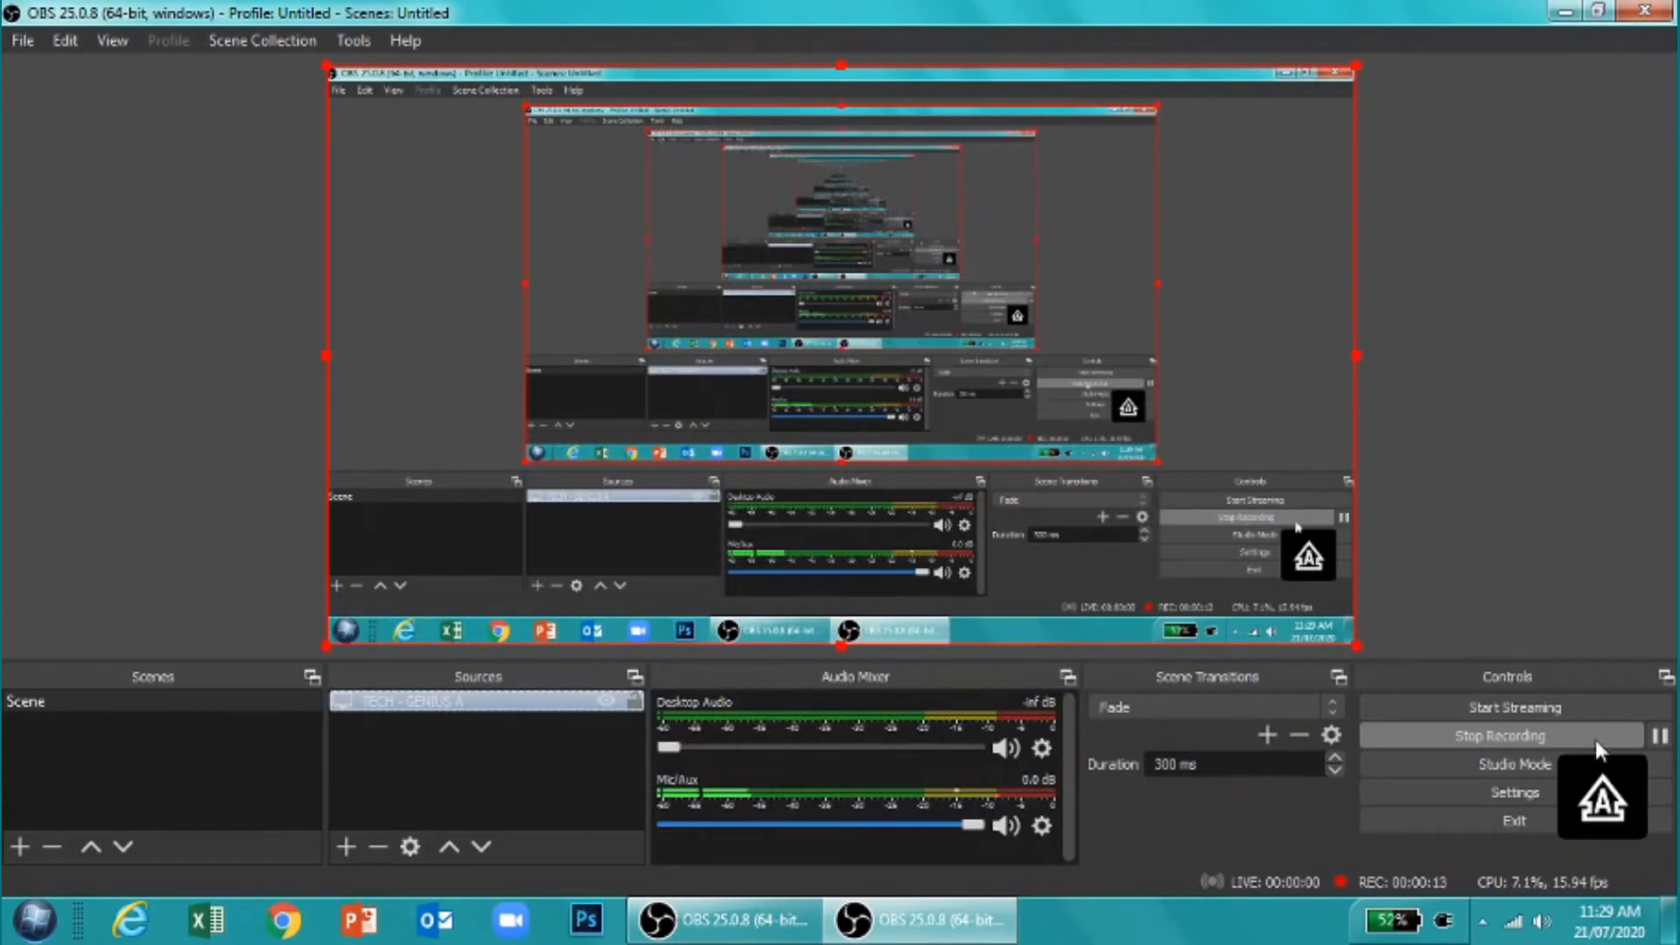
# Pause and stop the running recording, and look at where saved recordings can be shown
pyautogui.click(1659, 738)
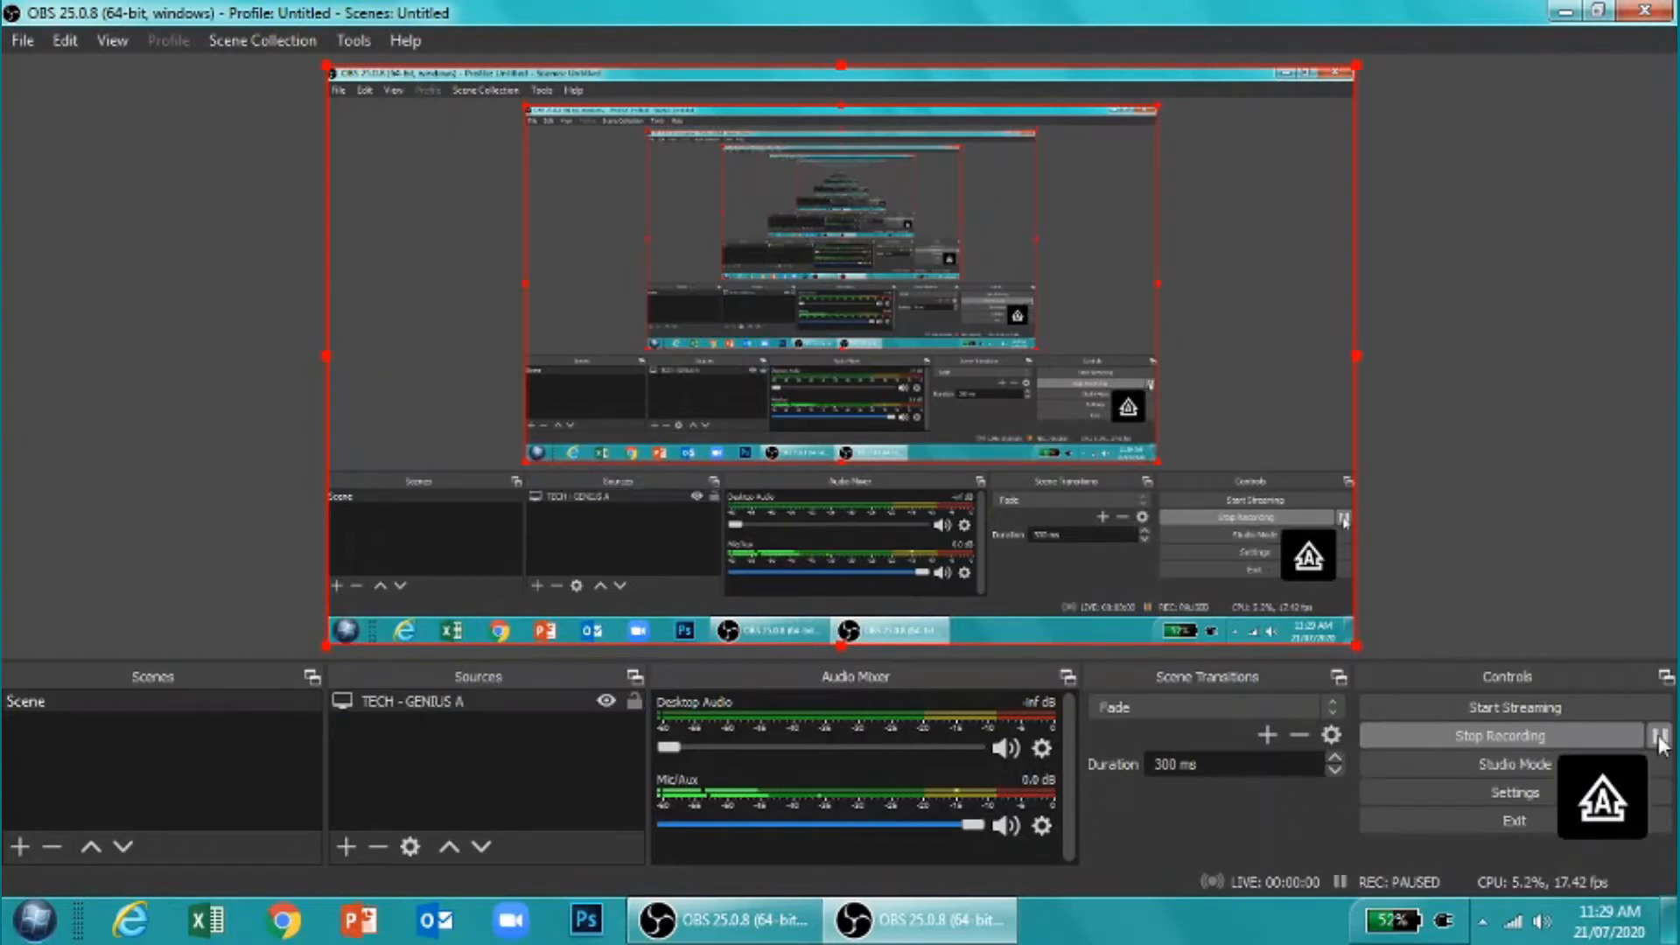
pyautogui.click(1588, 738)
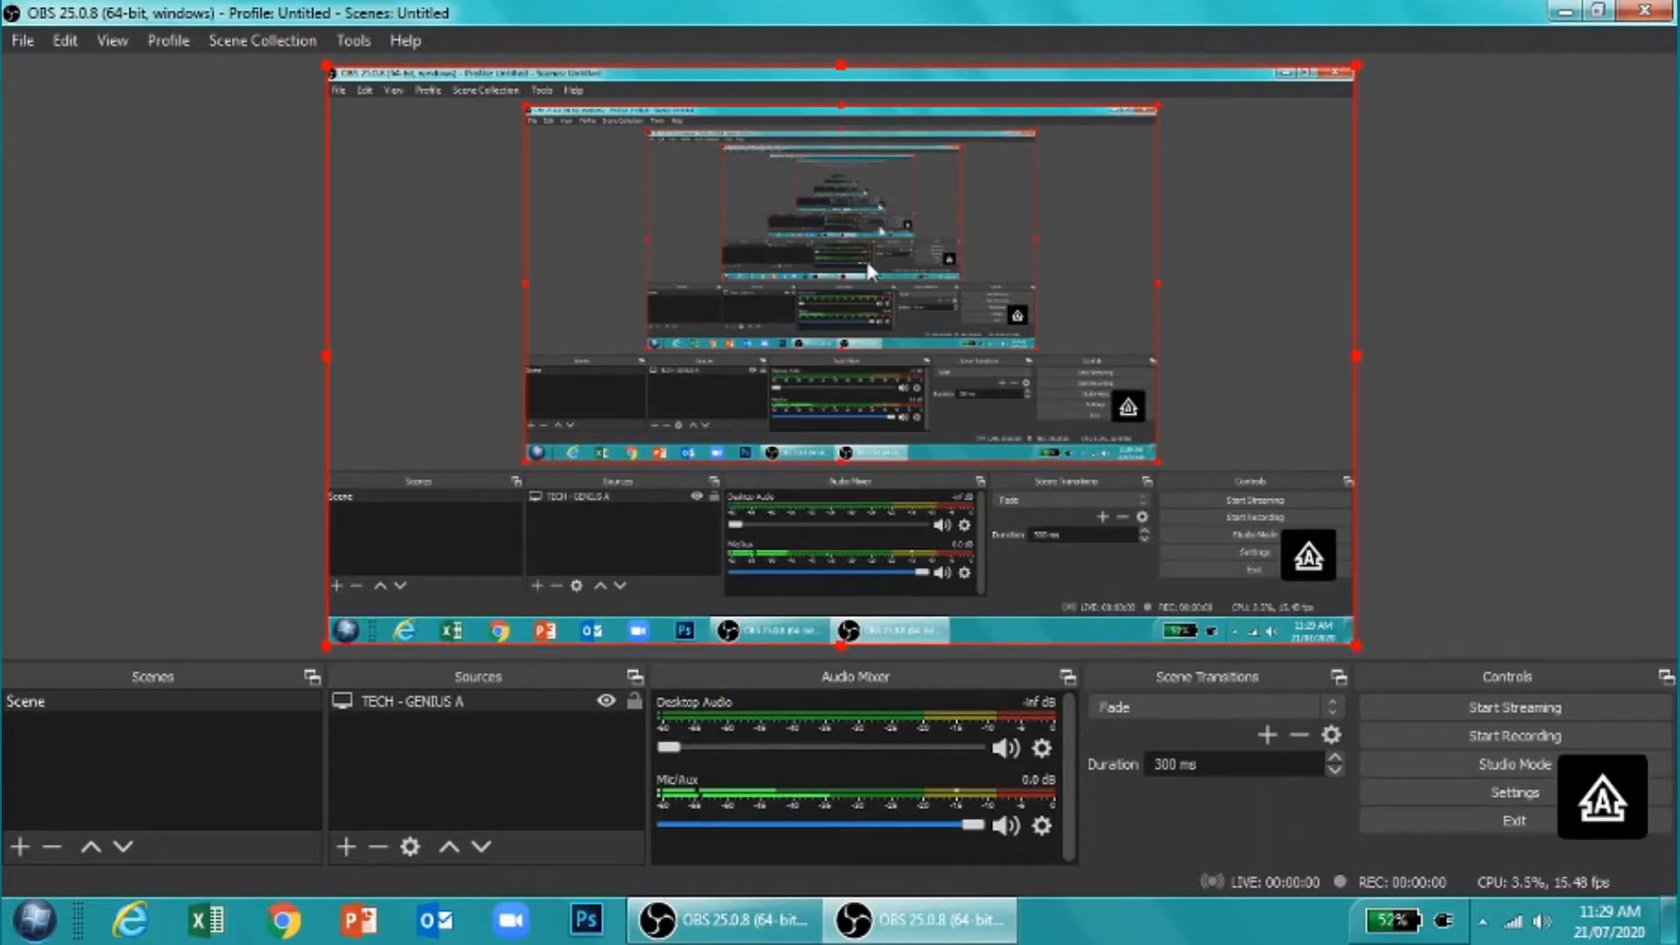
pyautogui.click(34, 39)
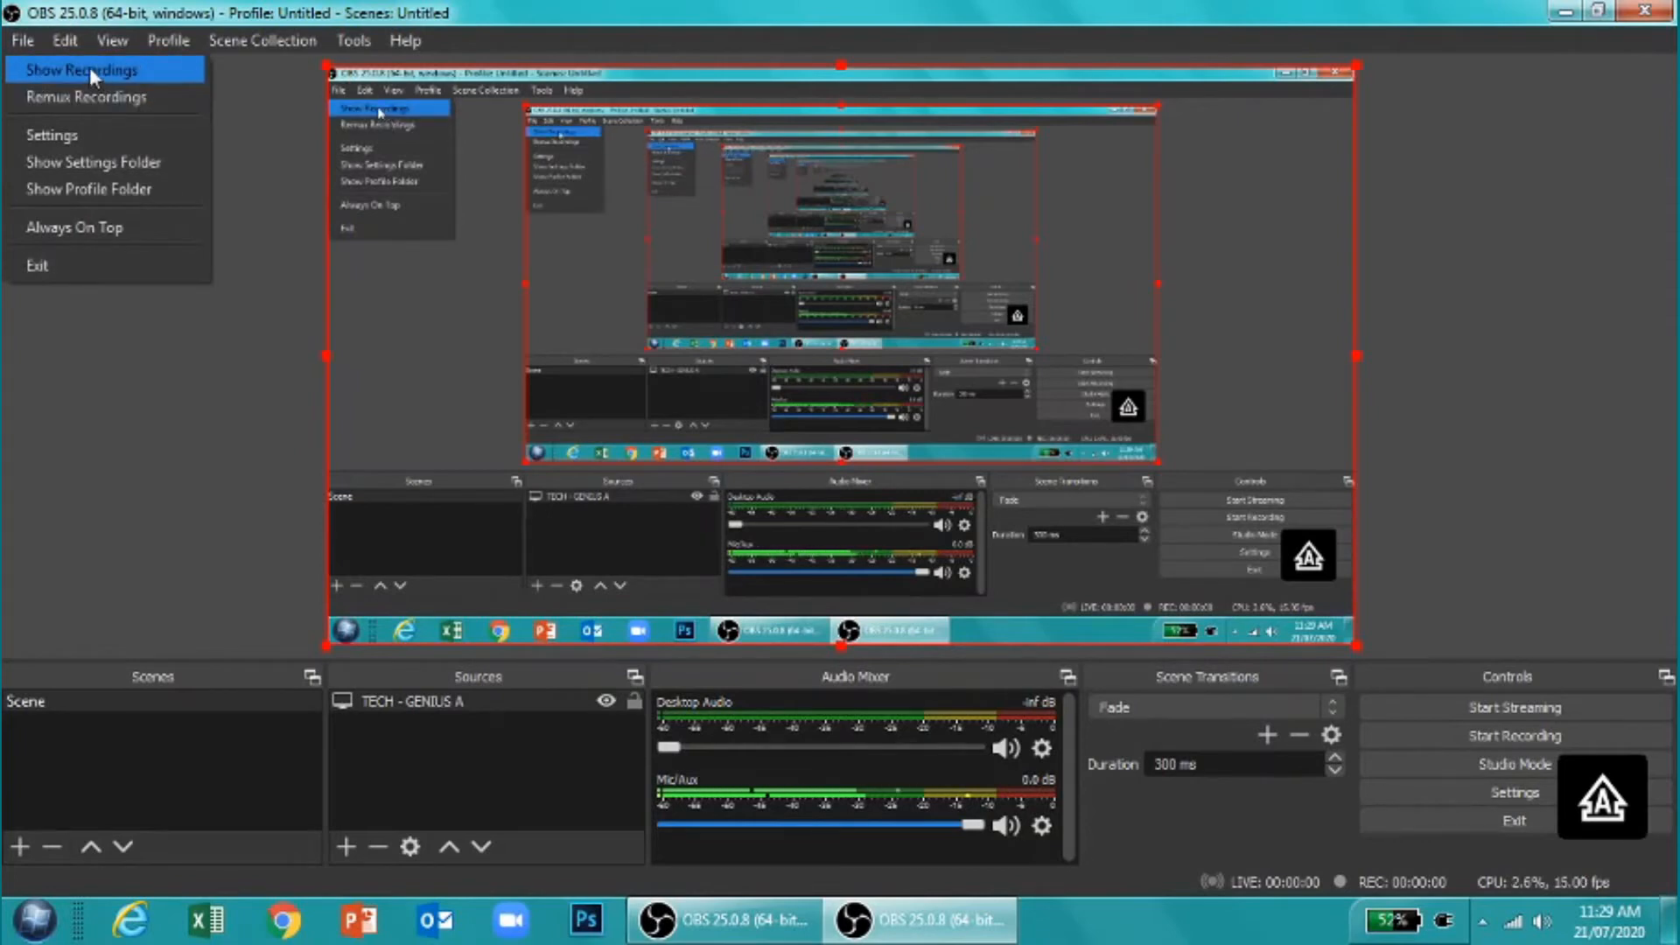
pyautogui.click(289, 229)
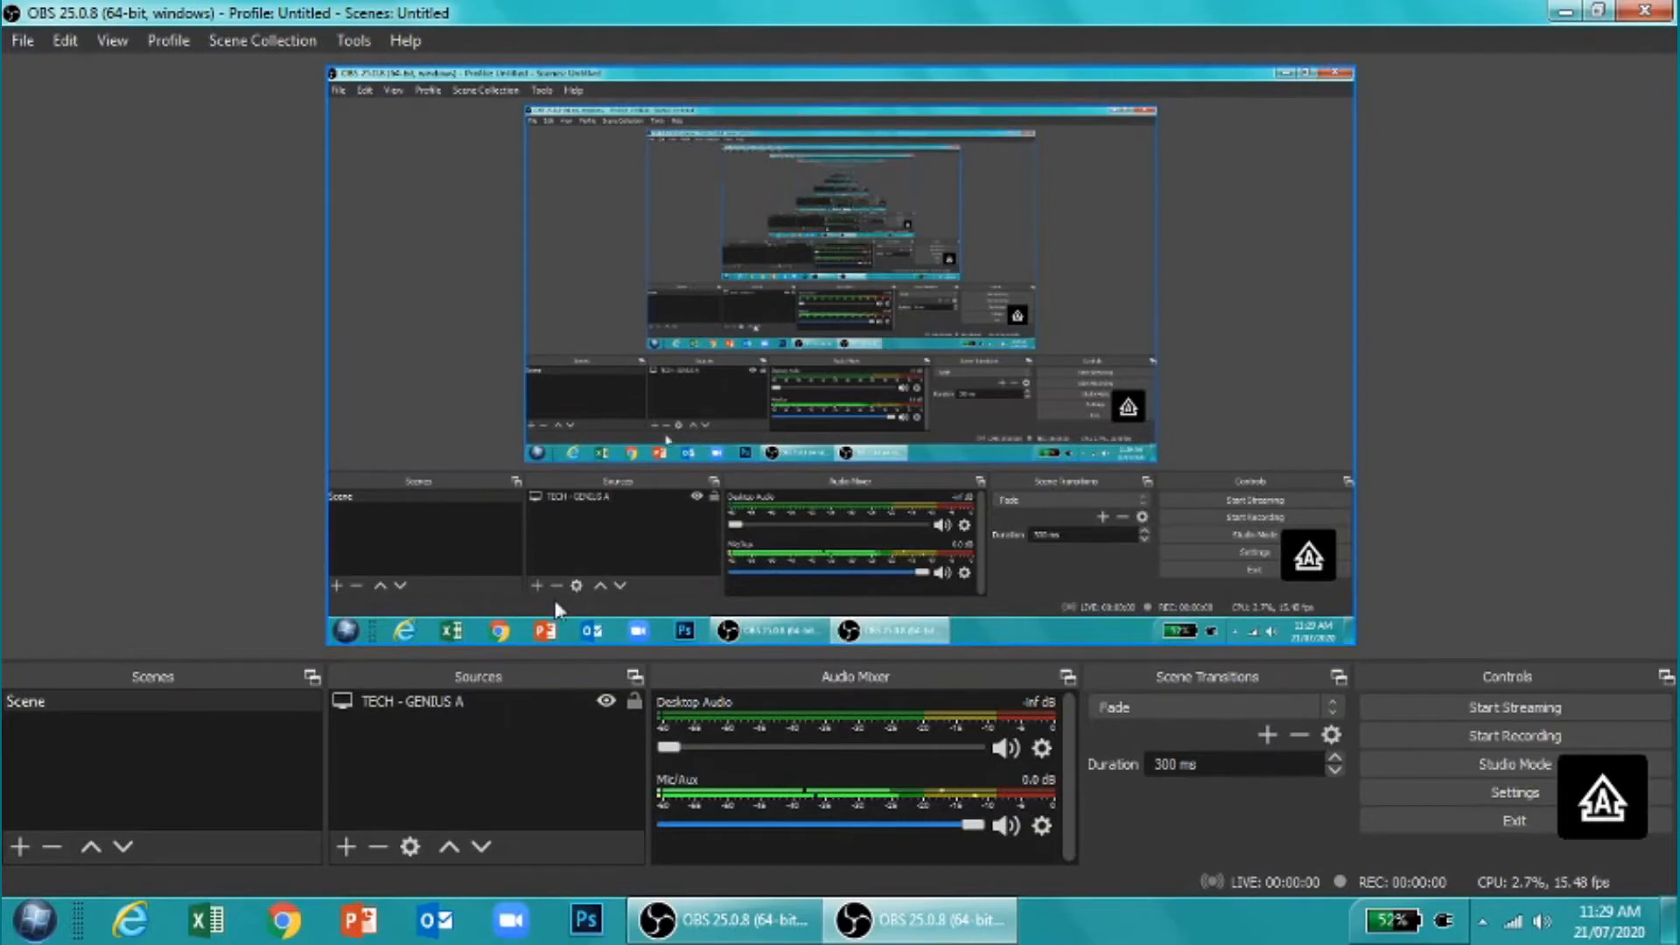
# Add a Video Capture Device source using the Integrated Camera, and shrink it into the lower-right corner of the canvas
pyautogui.click(352, 848)
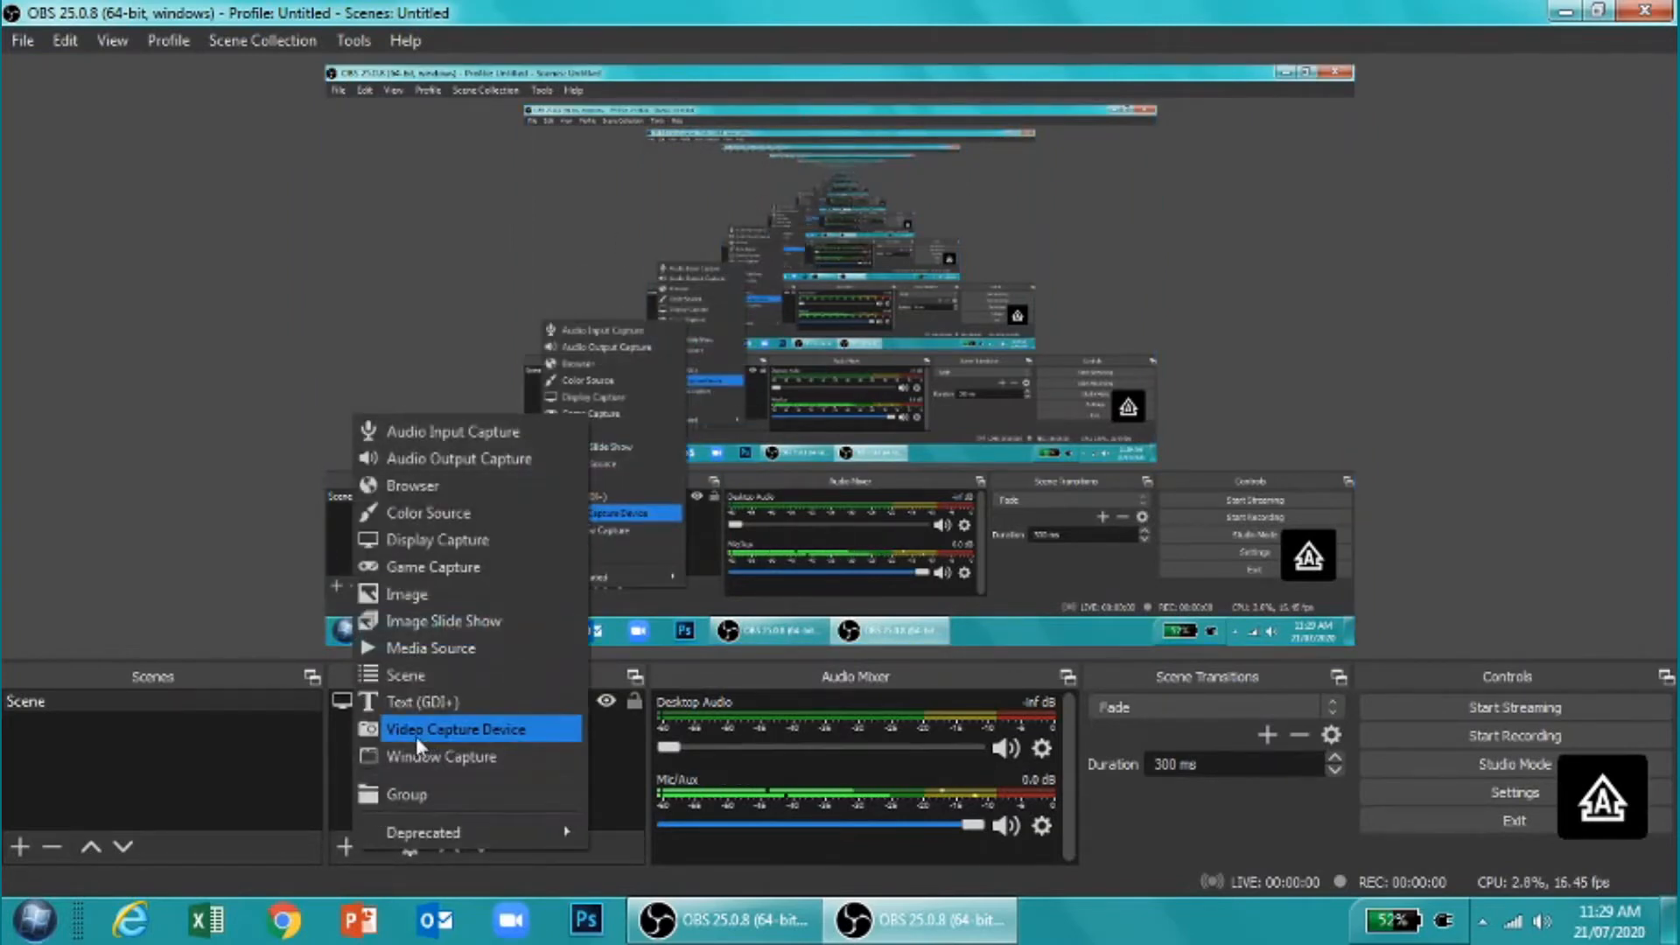
pyautogui.click(481, 729)
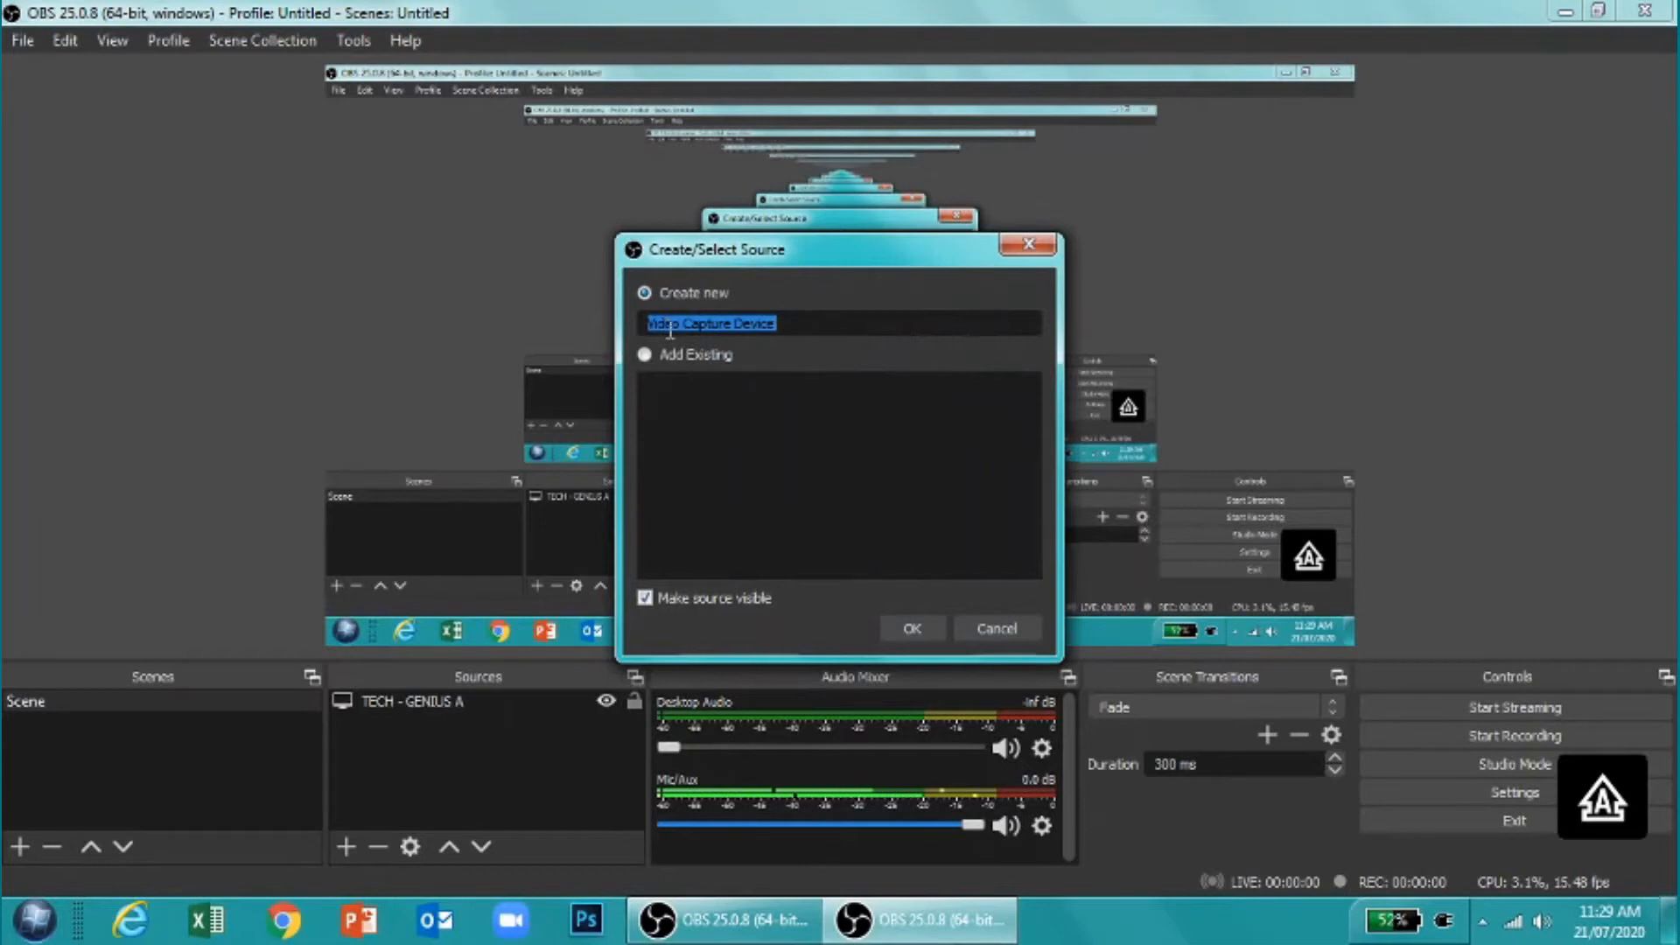
pyautogui.click(912, 628)
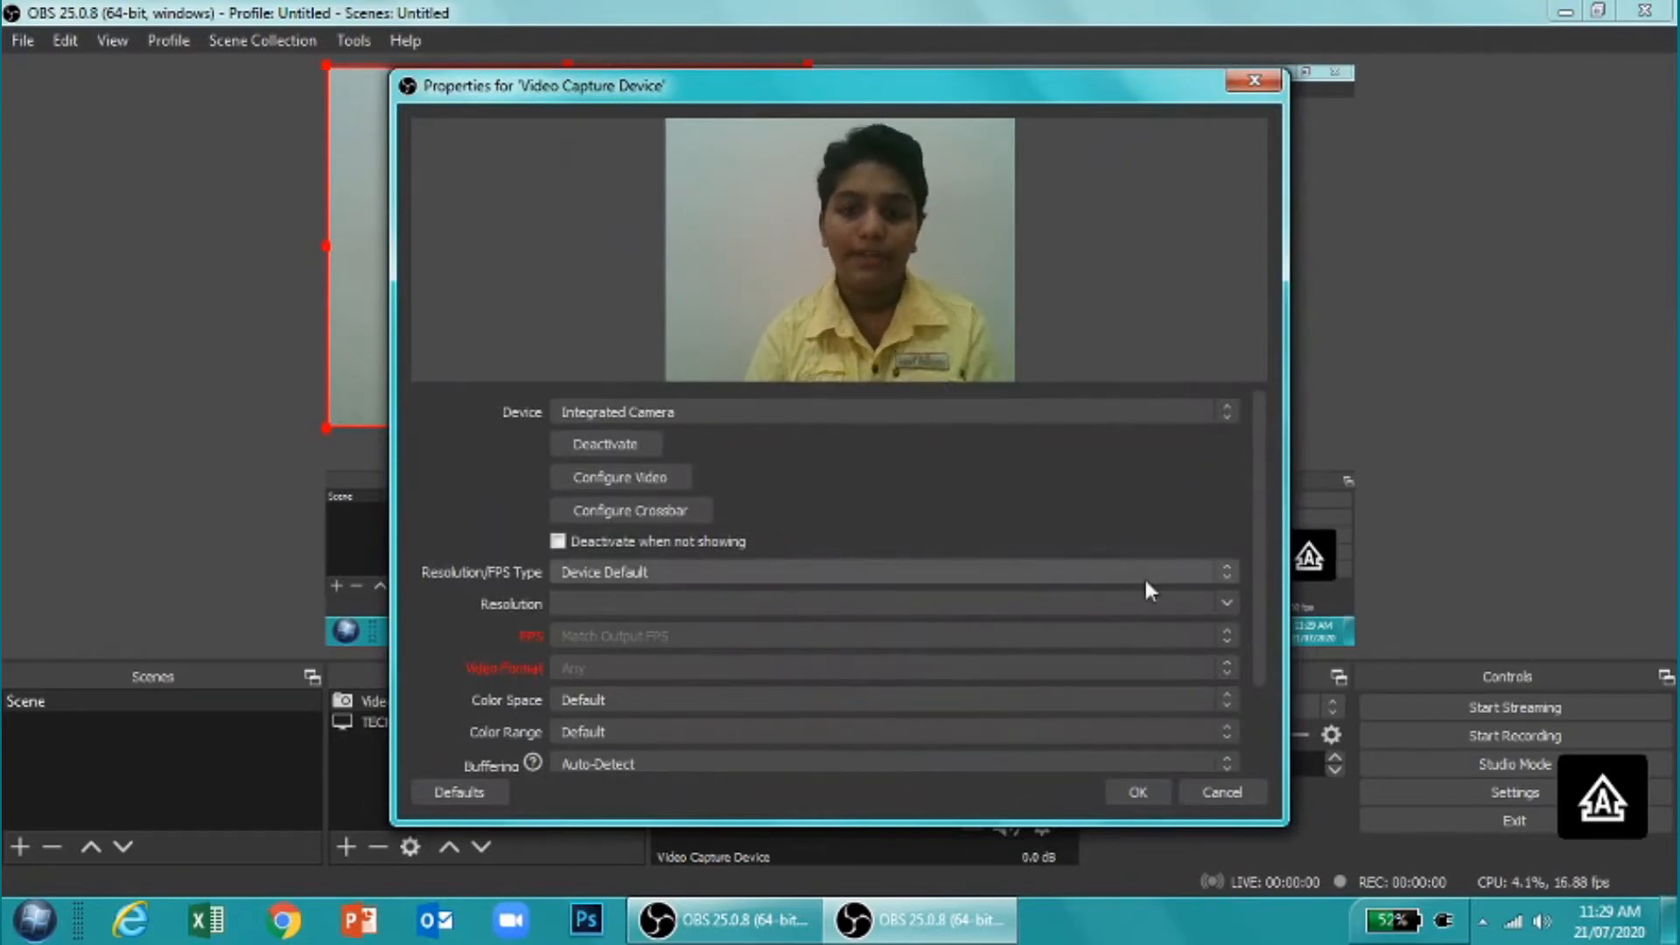
pyautogui.click(1140, 794)
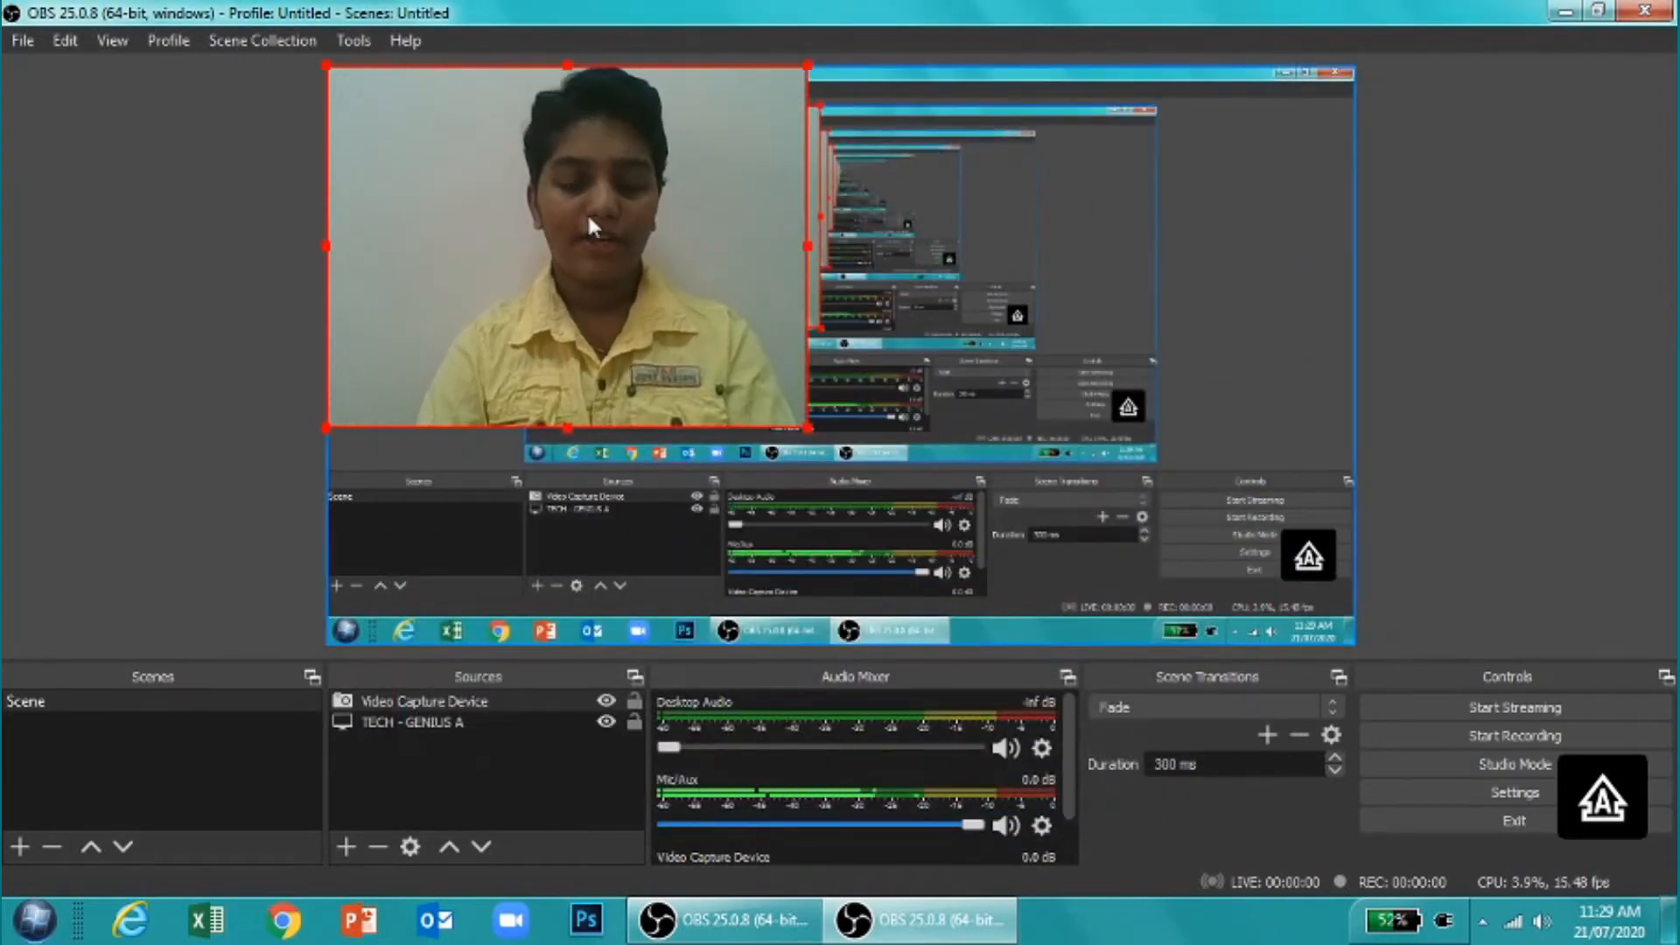
pyautogui.moveTo(588, 223); pyautogui.dragTo(1048, 342)
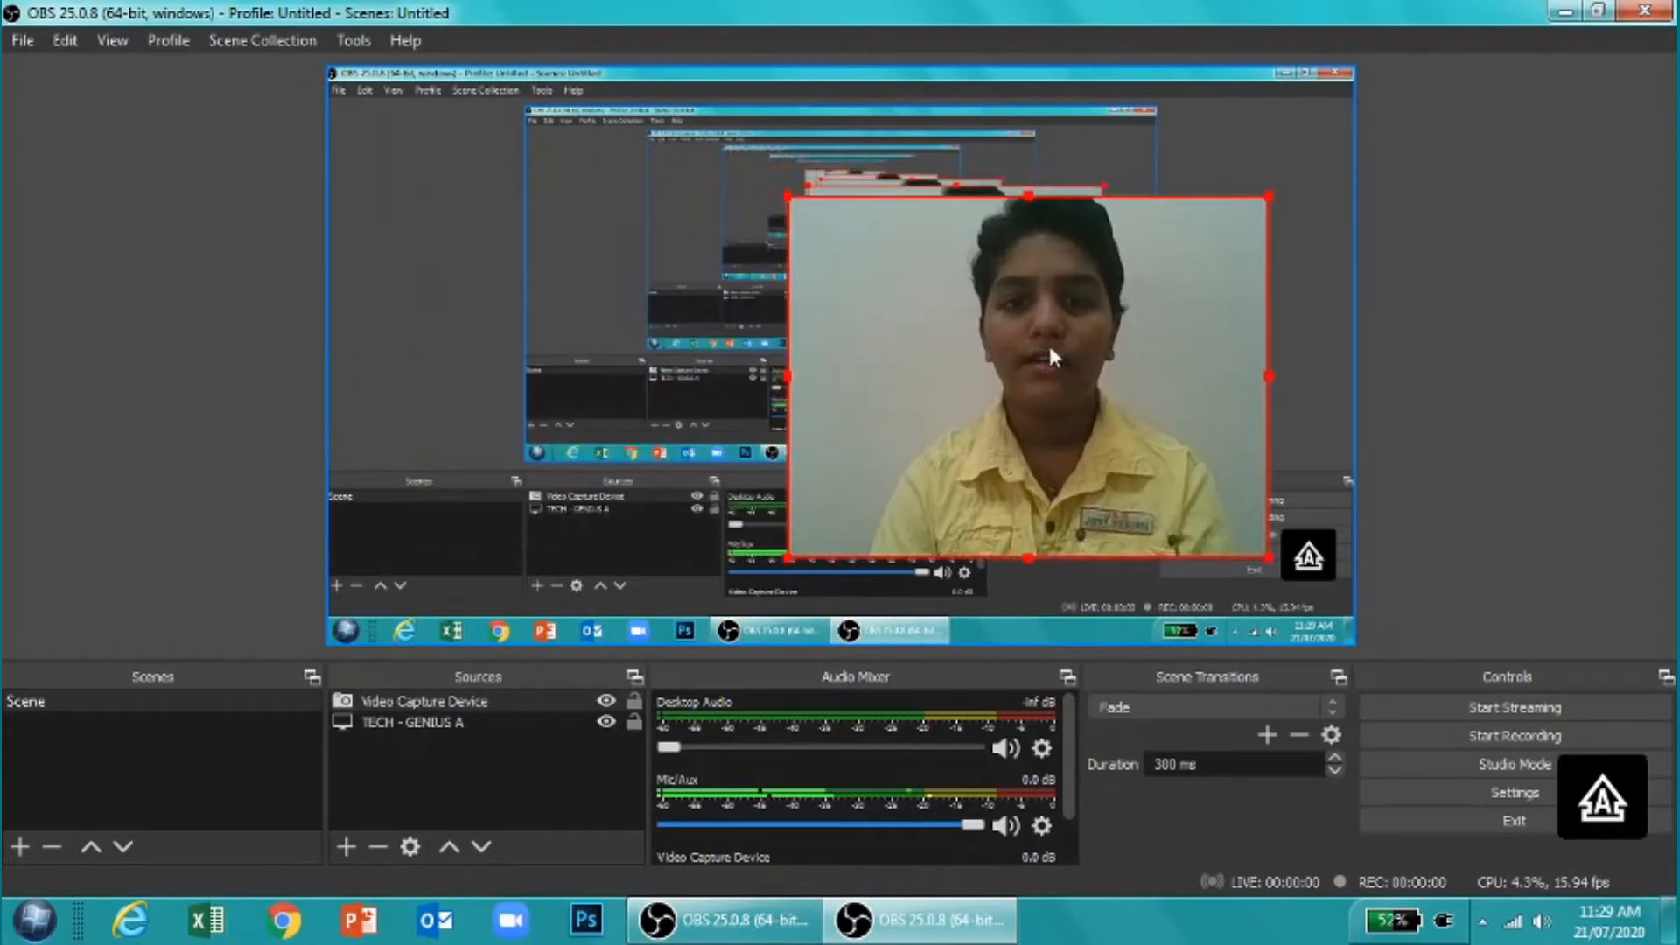
pyautogui.moveTo(770, 192); pyautogui.dragTo(1269, 551)
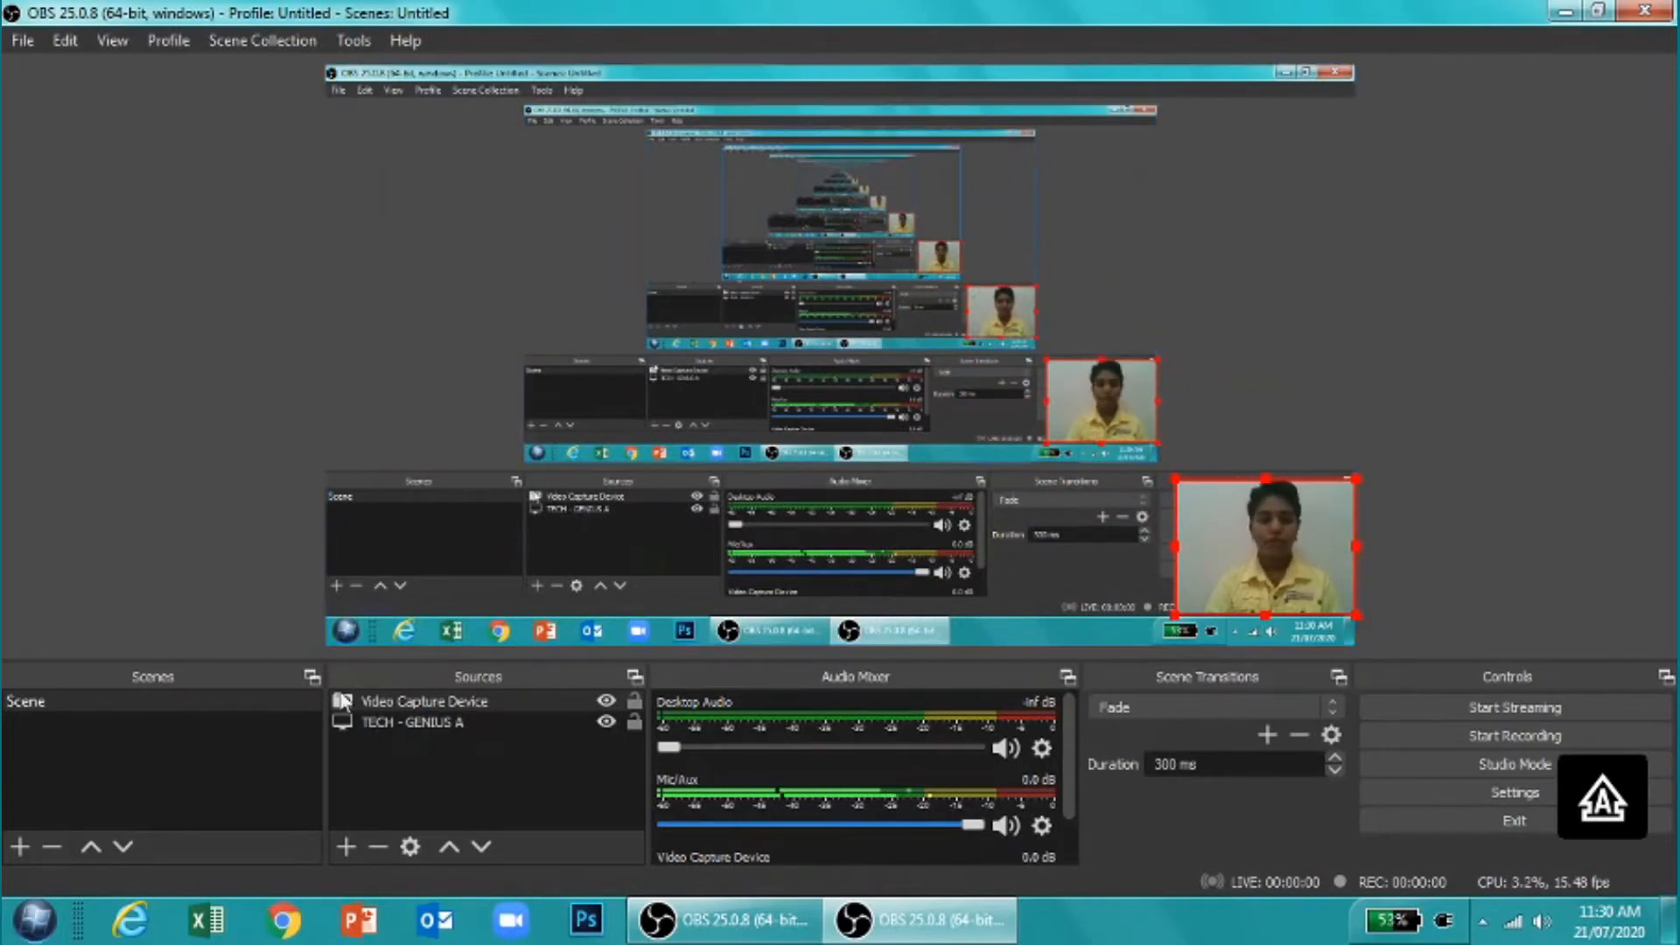
# Remove the "TECH - GENIUS A" display source from the scene and confirm the removal
pyautogui.click(405, 723)
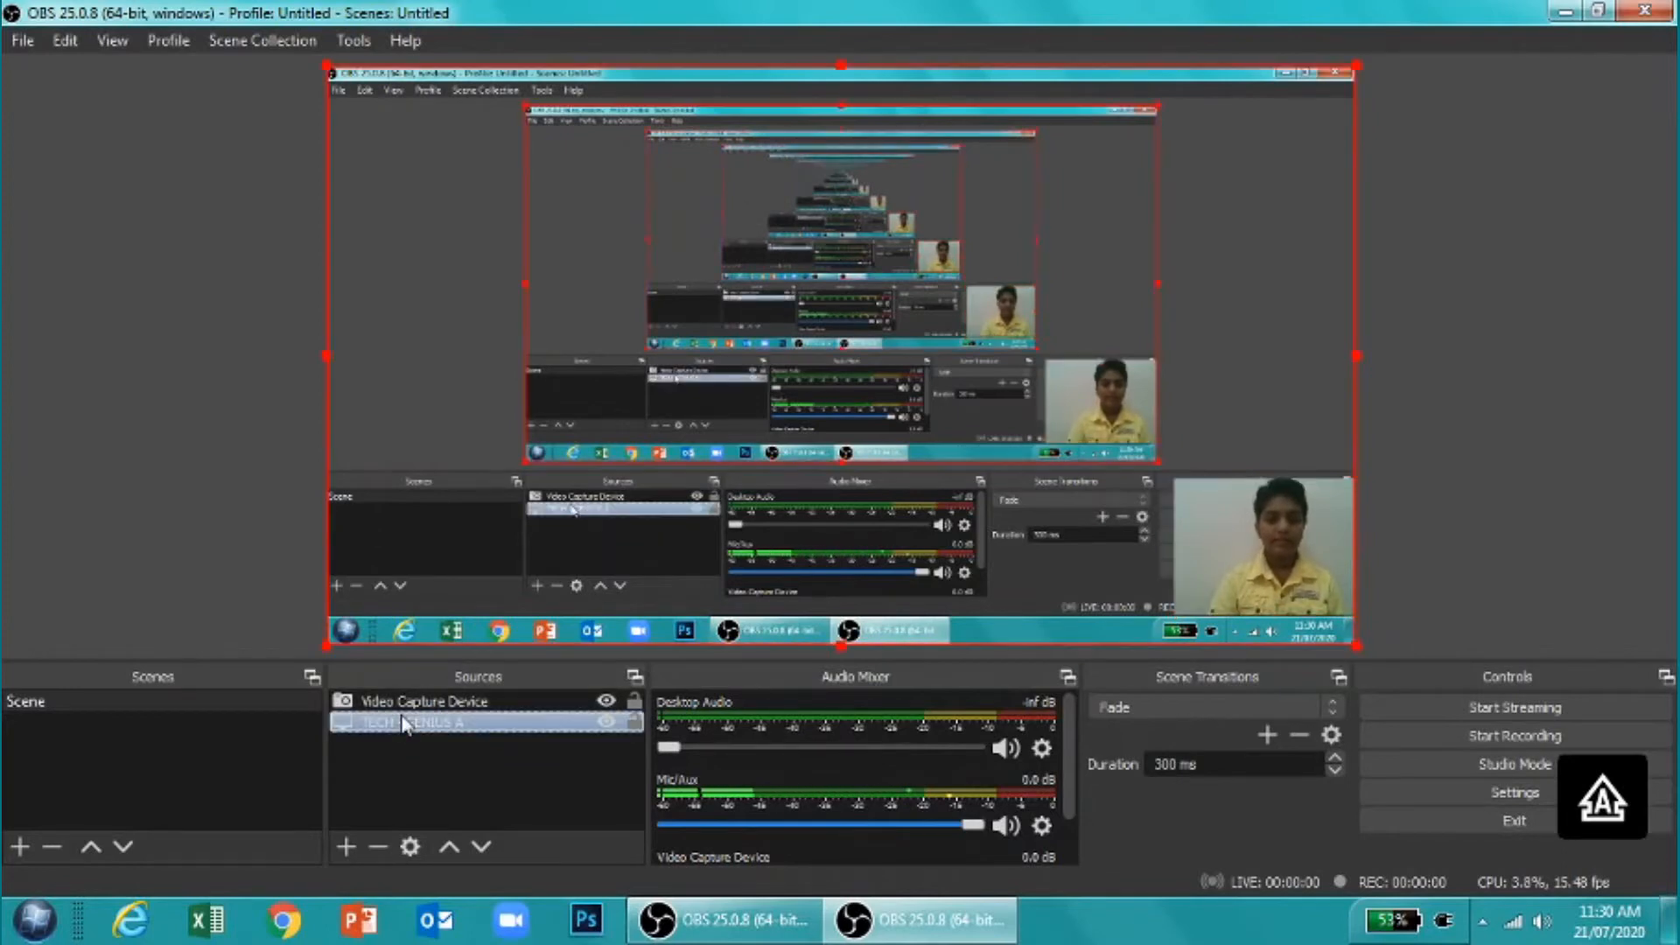
pyautogui.click(377, 846)
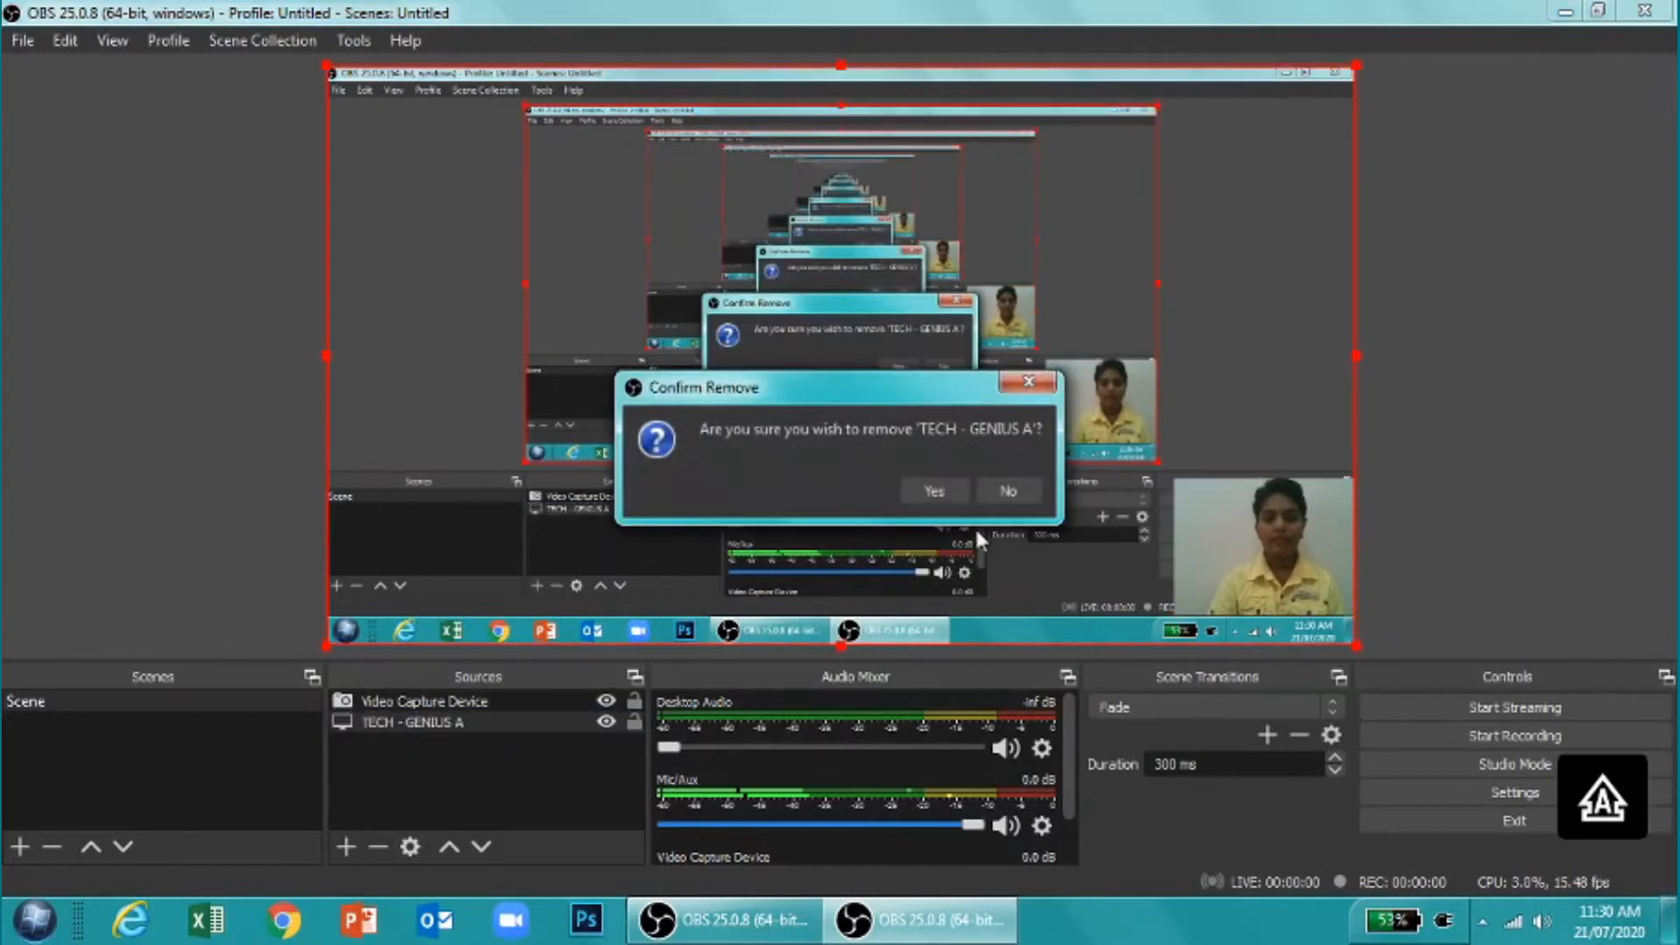
pyautogui.click(933, 490)
# Move the webcam source toward the middle of the canvas, and stretch it to fill the whole screen
pyautogui.moveTo(1257, 573); pyautogui.dragTo(955, 484)
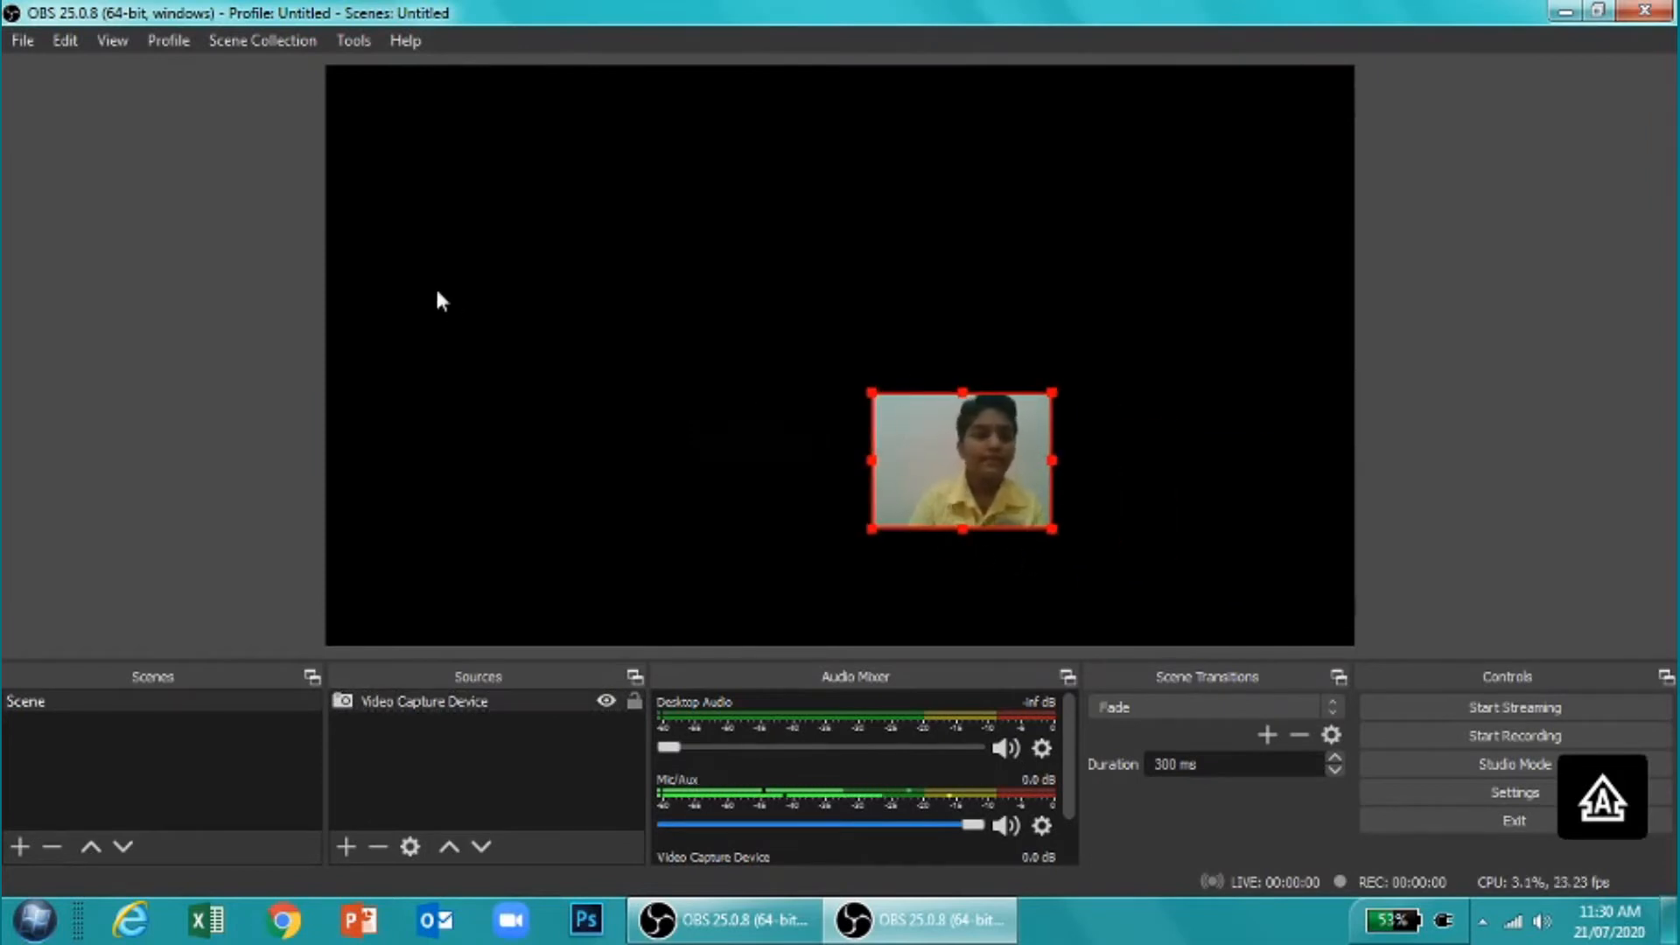
pyautogui.click(56, 37)
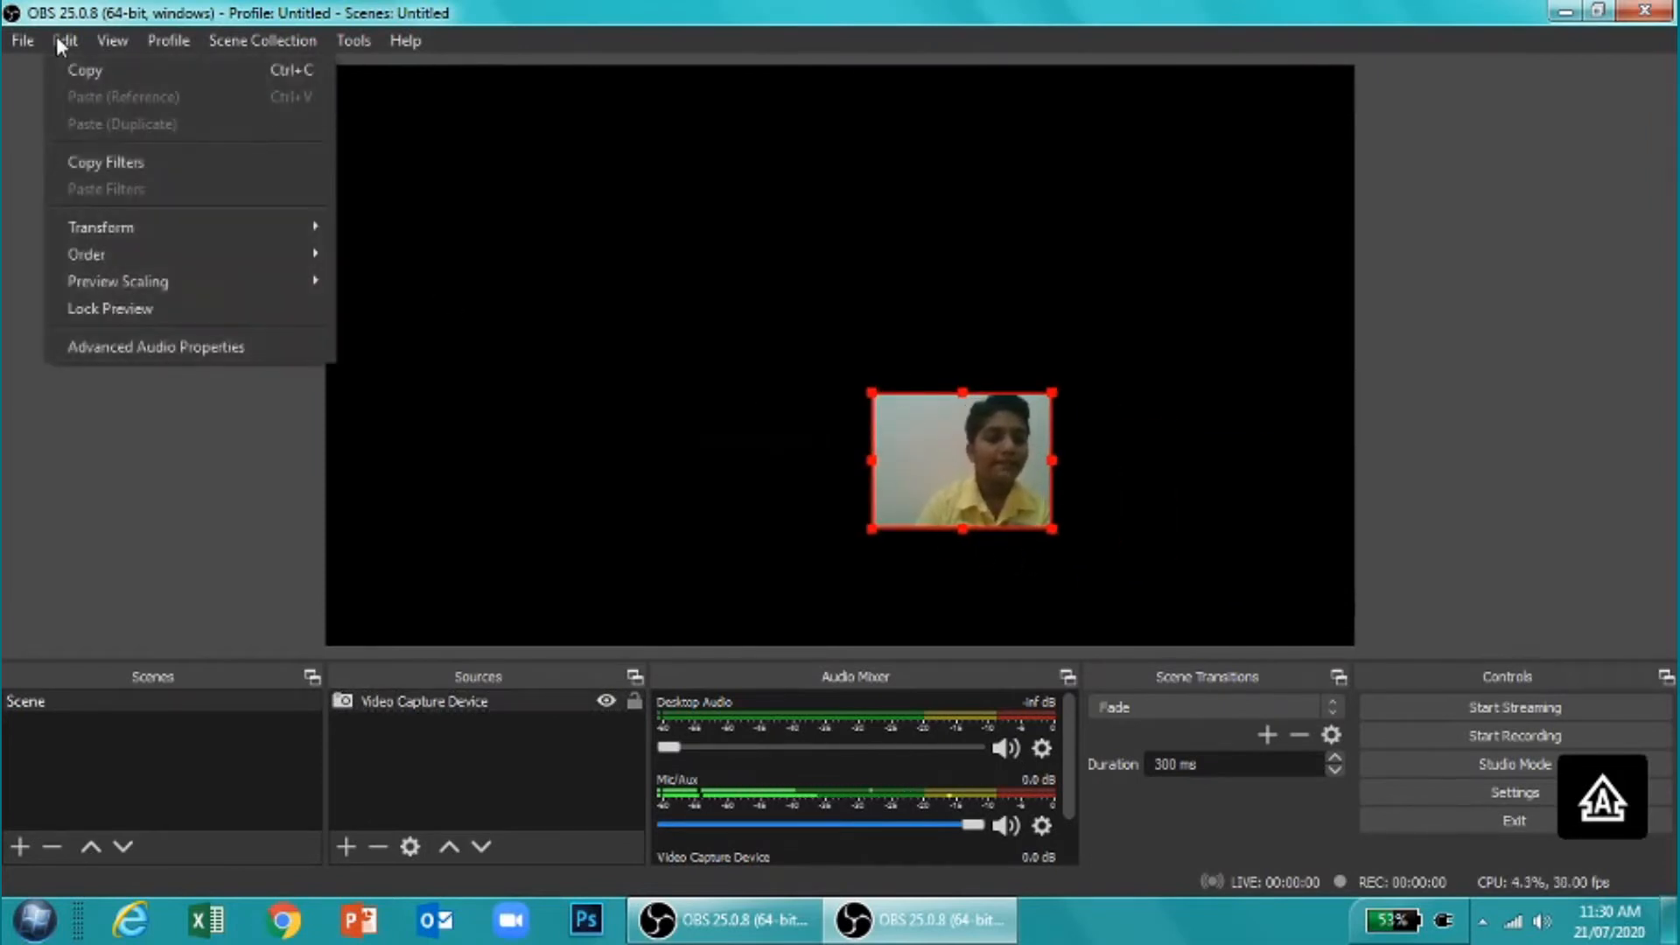
pyautogui.moveTo(112, 40)
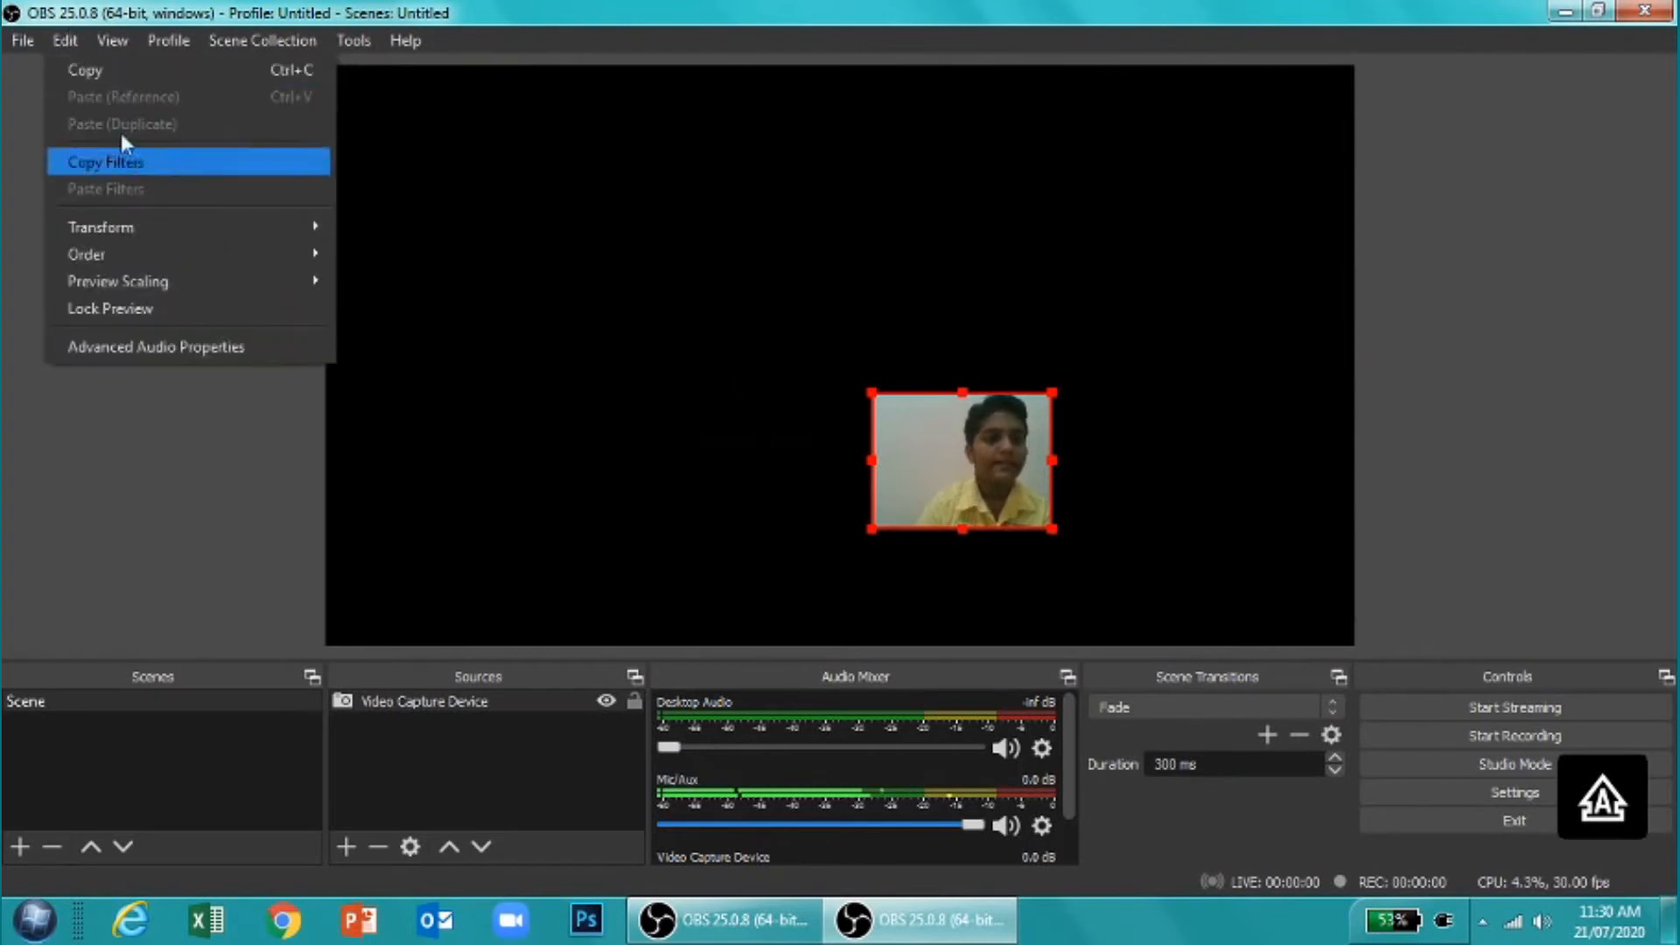
pyautogui.moveTo(152, 228)
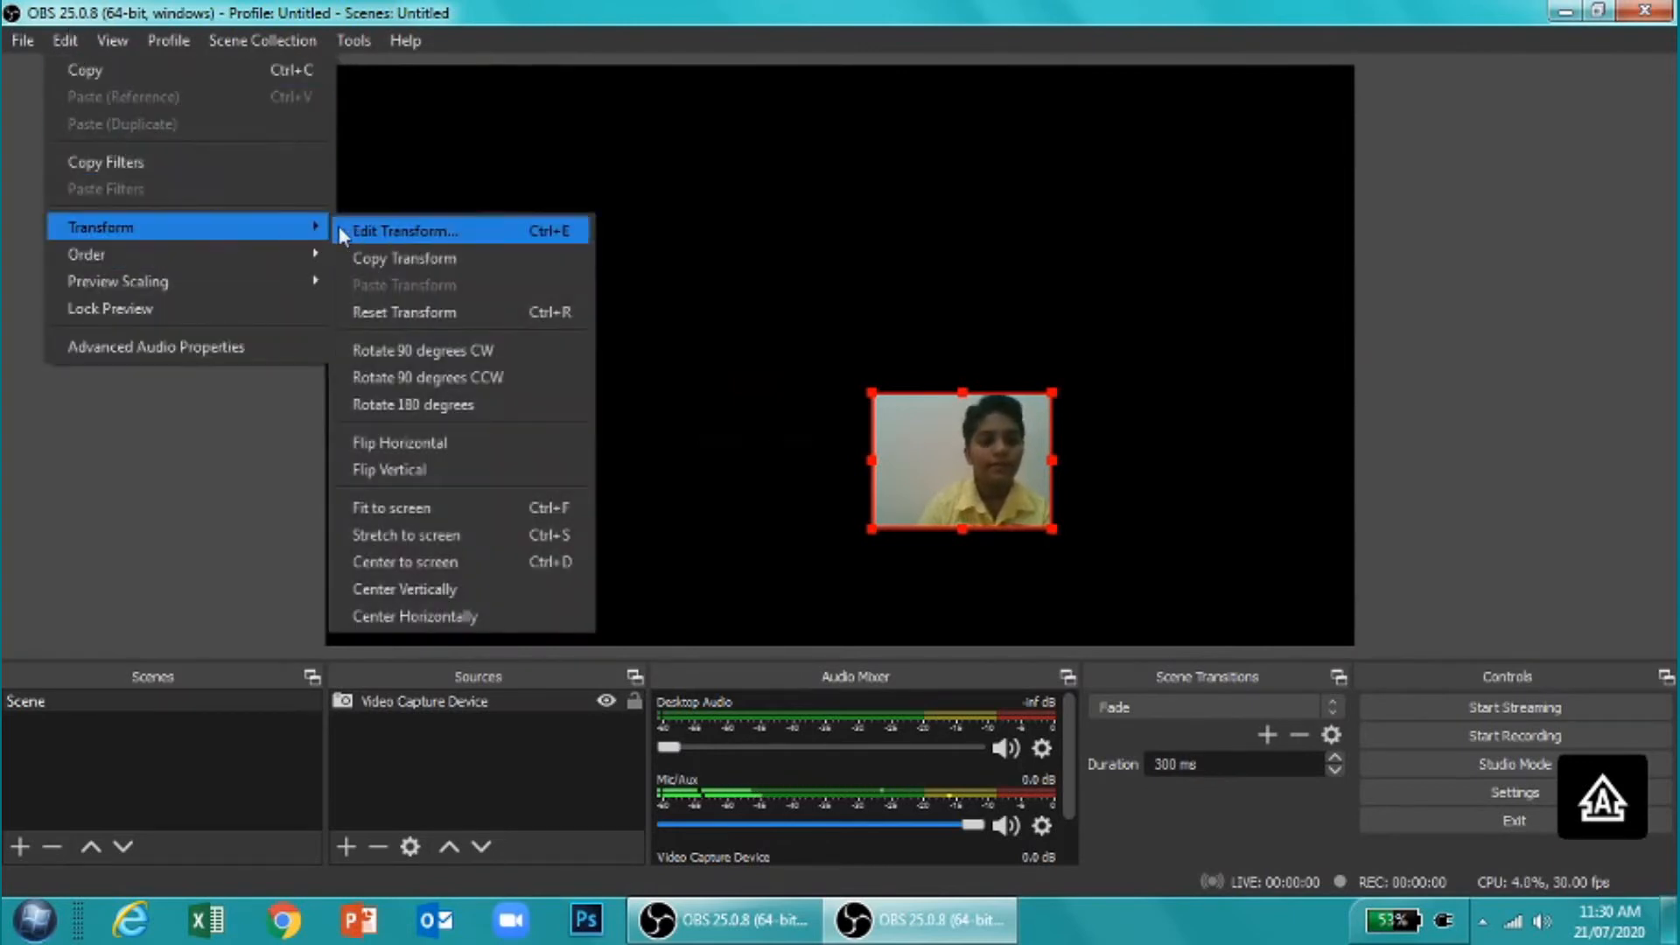
pyautogui.click(448, 529)
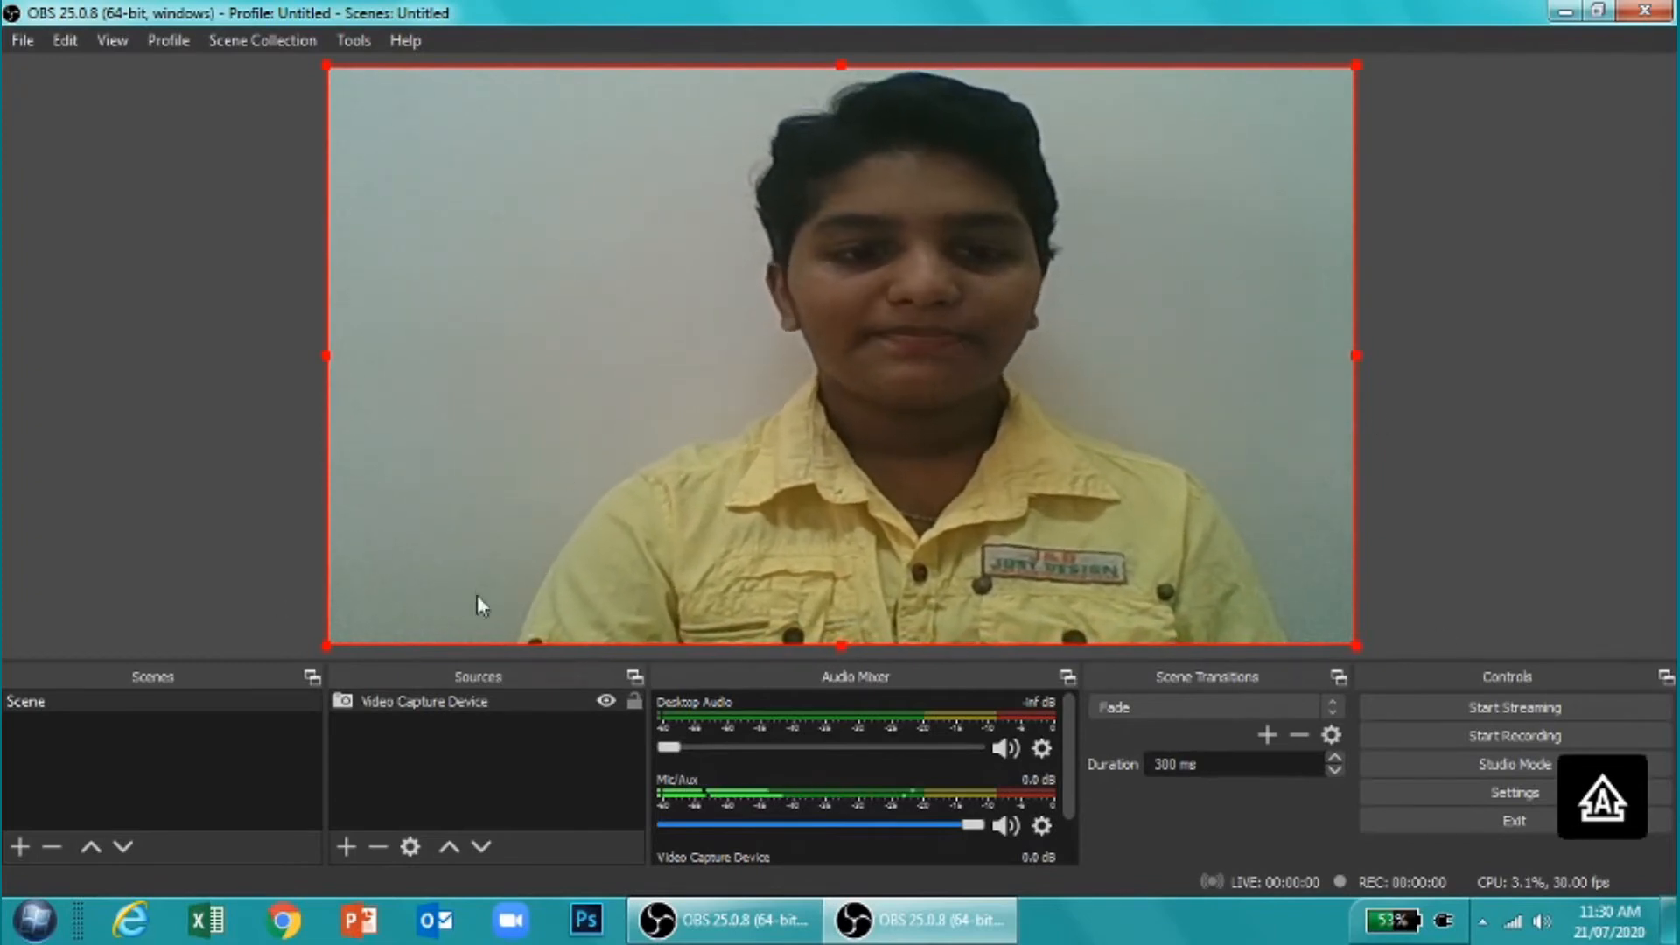
# Remove the Video Capture Device source from the scene and confirm the removal
pyautogui.click(379, 865)
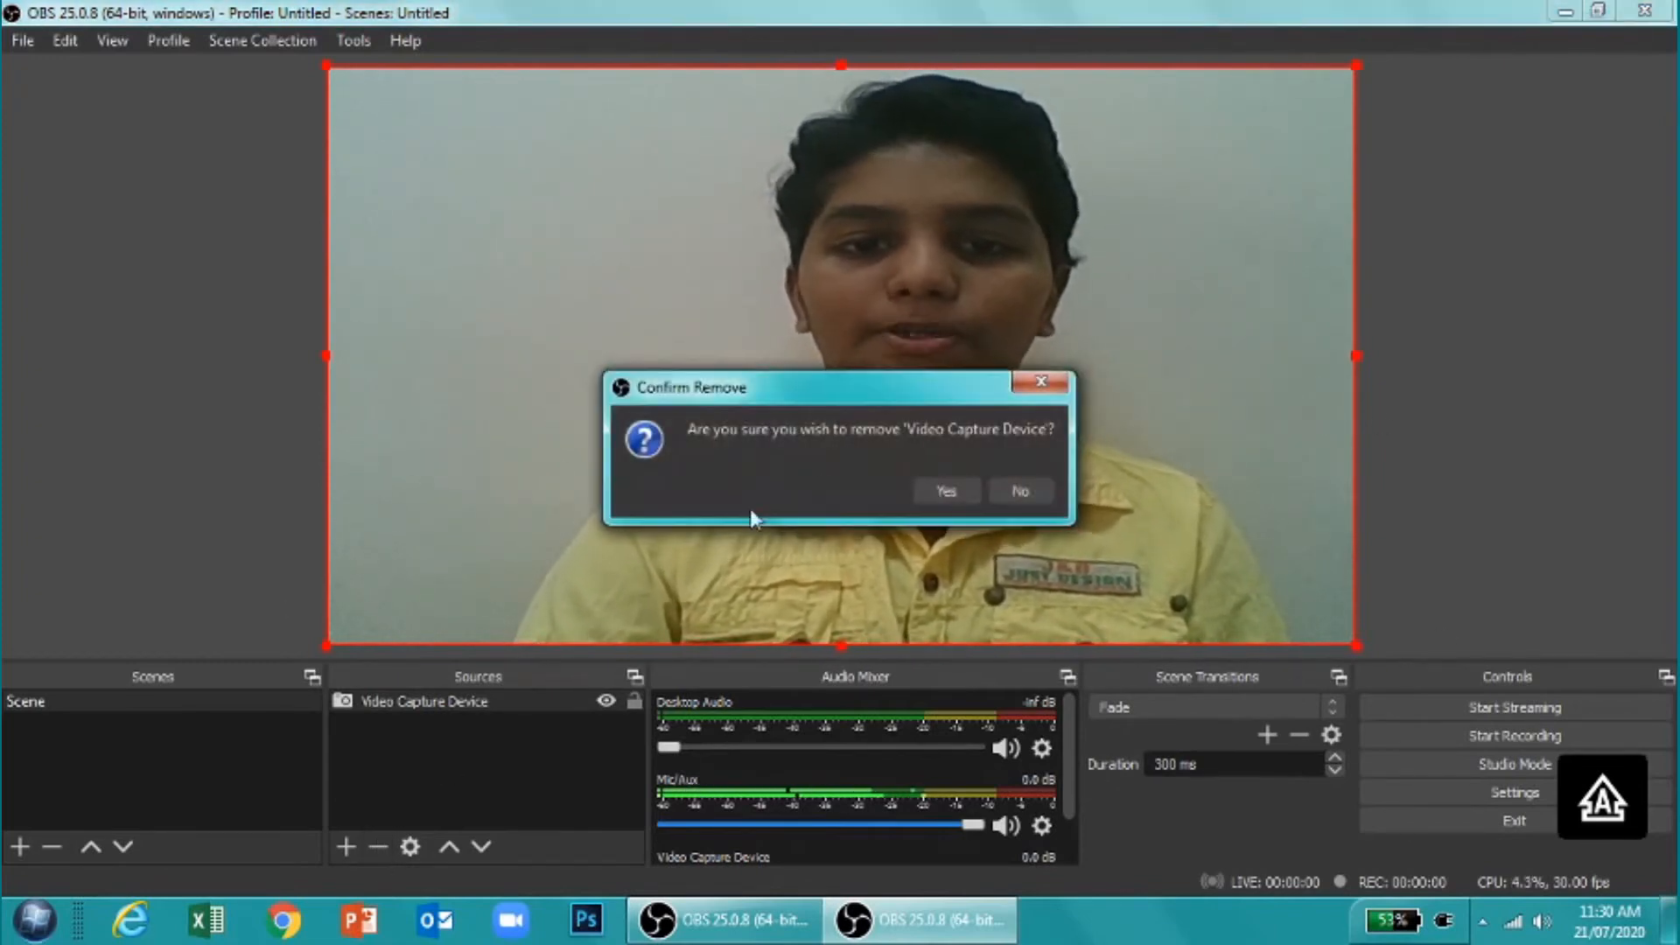
pyautogui.click(954, 494)
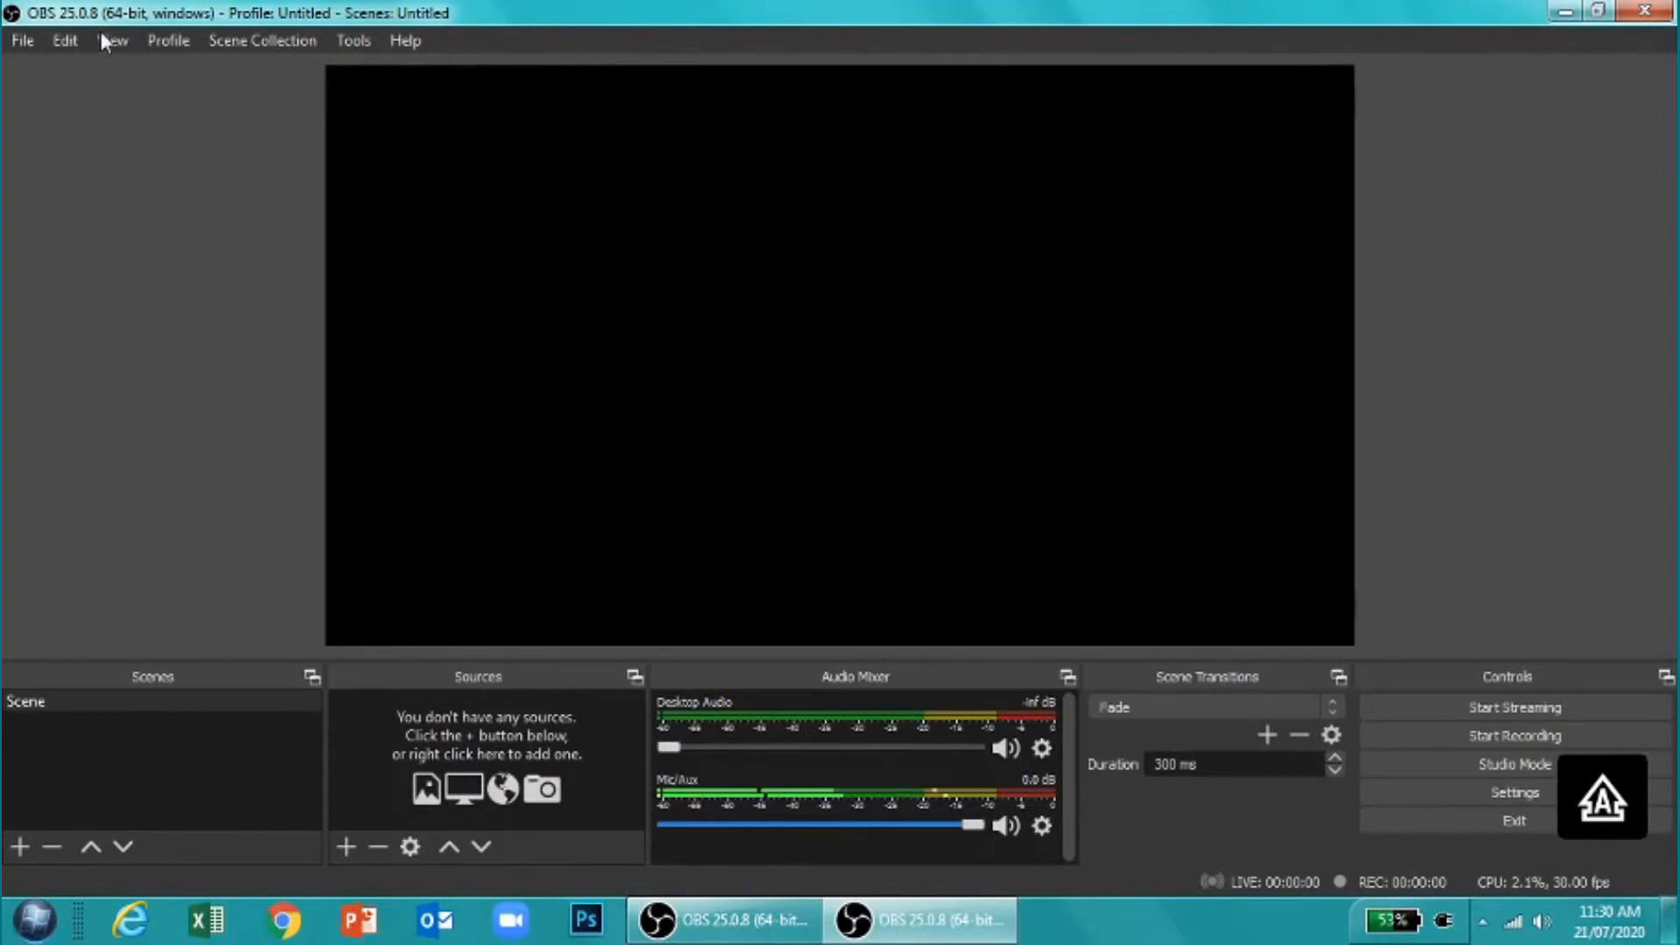
# Look at the output settings and at where the recording folder can be chosen, without changing the path
pyautogui.click(1517, 789)
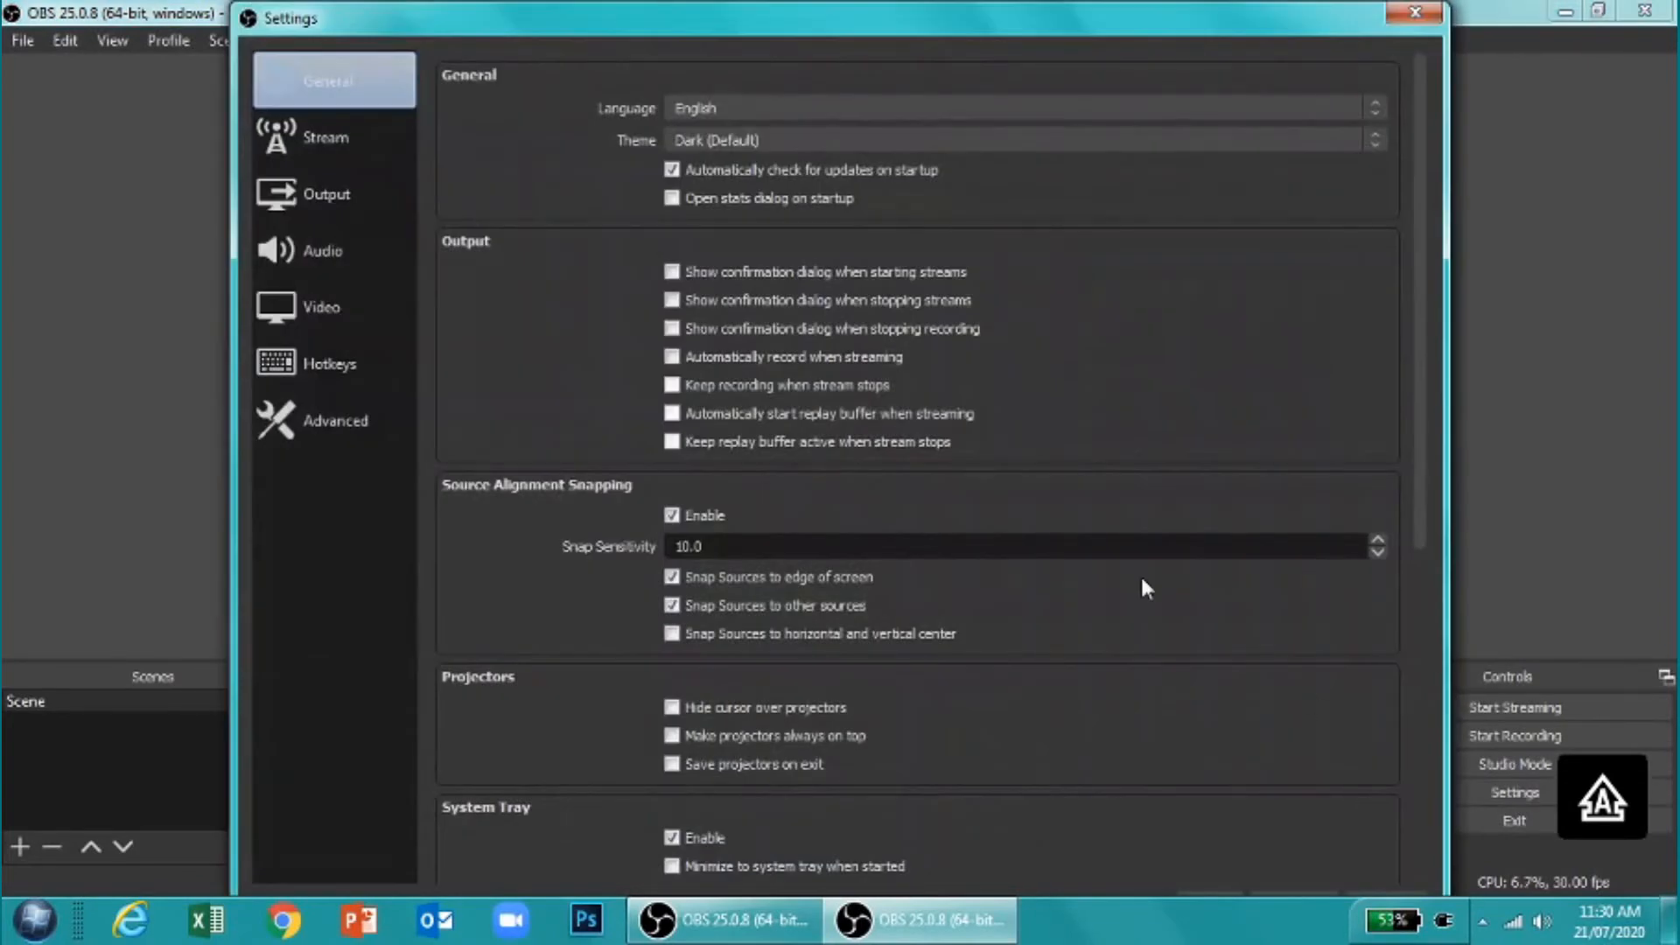
pyautogui.click(360, 195)
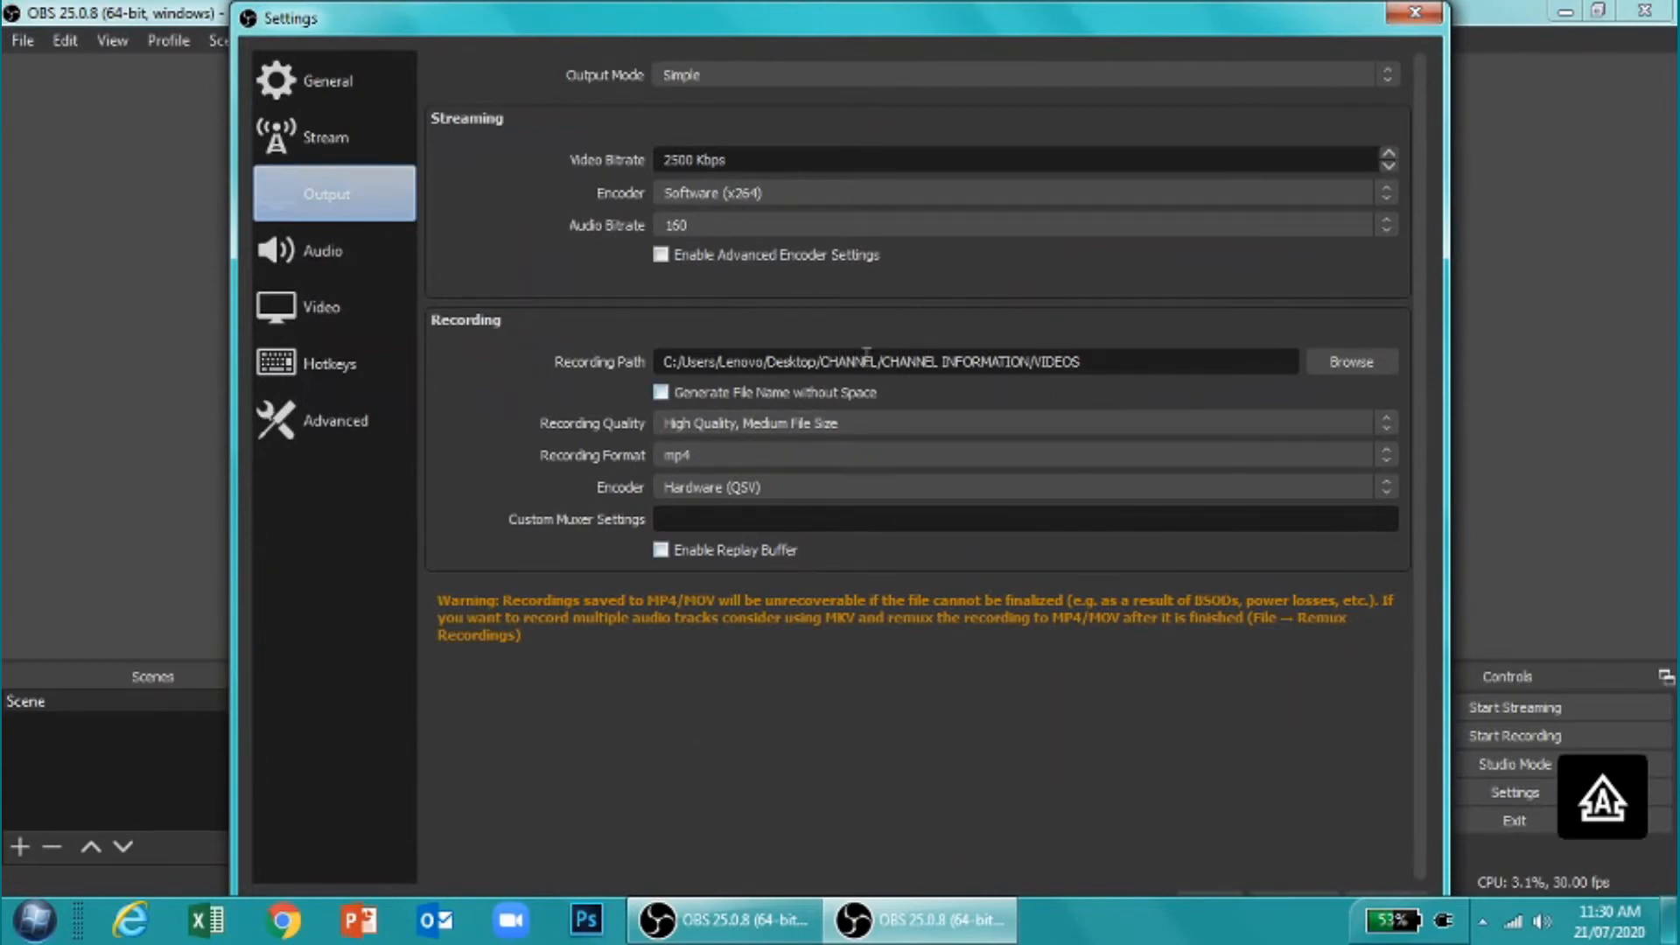
pyautogui.click(1354, 363)
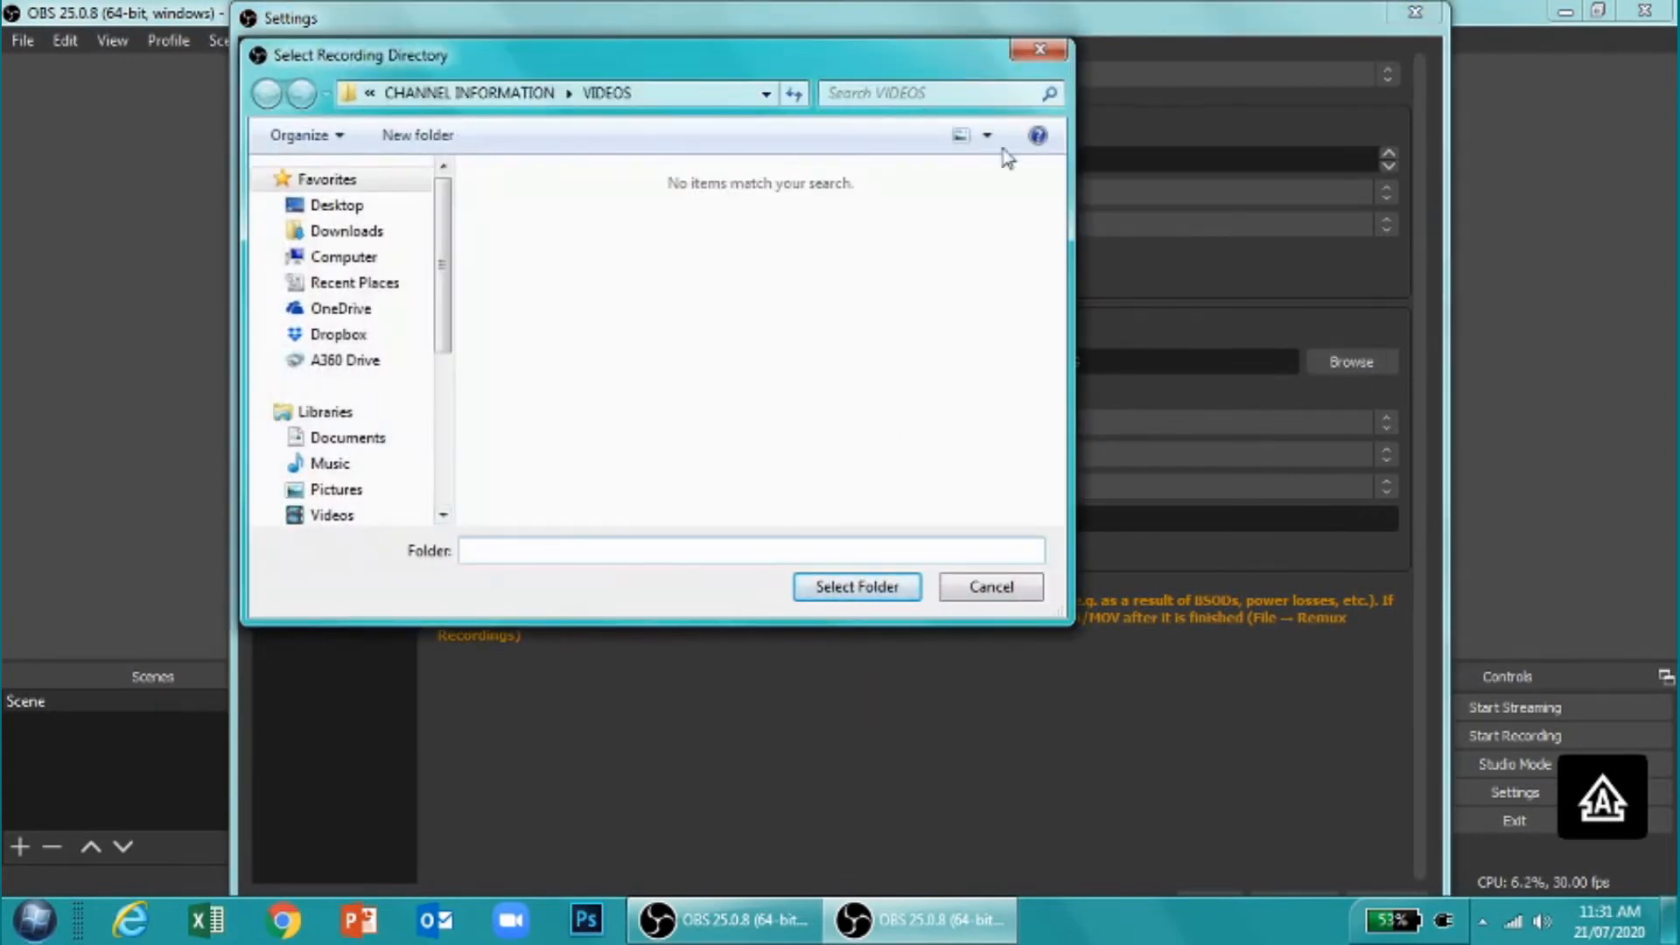
pyautogui.click(1046, 58)
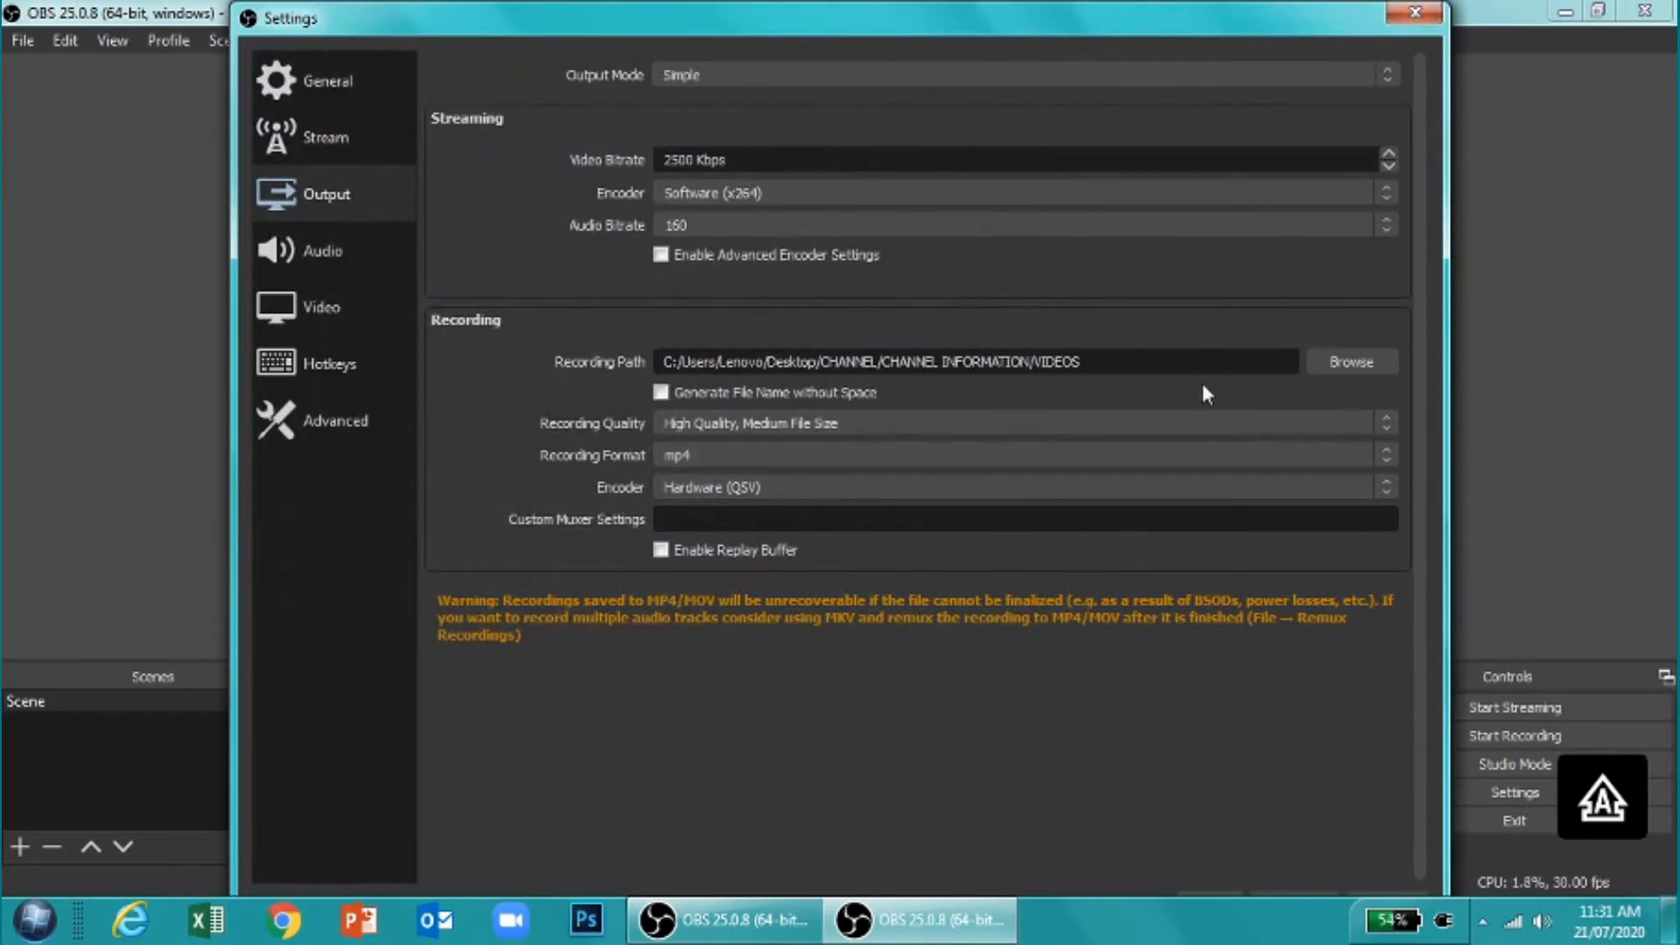
# Try mkv as the recording format, and set the format back to mp4
pyautogui.click(1380, 453)
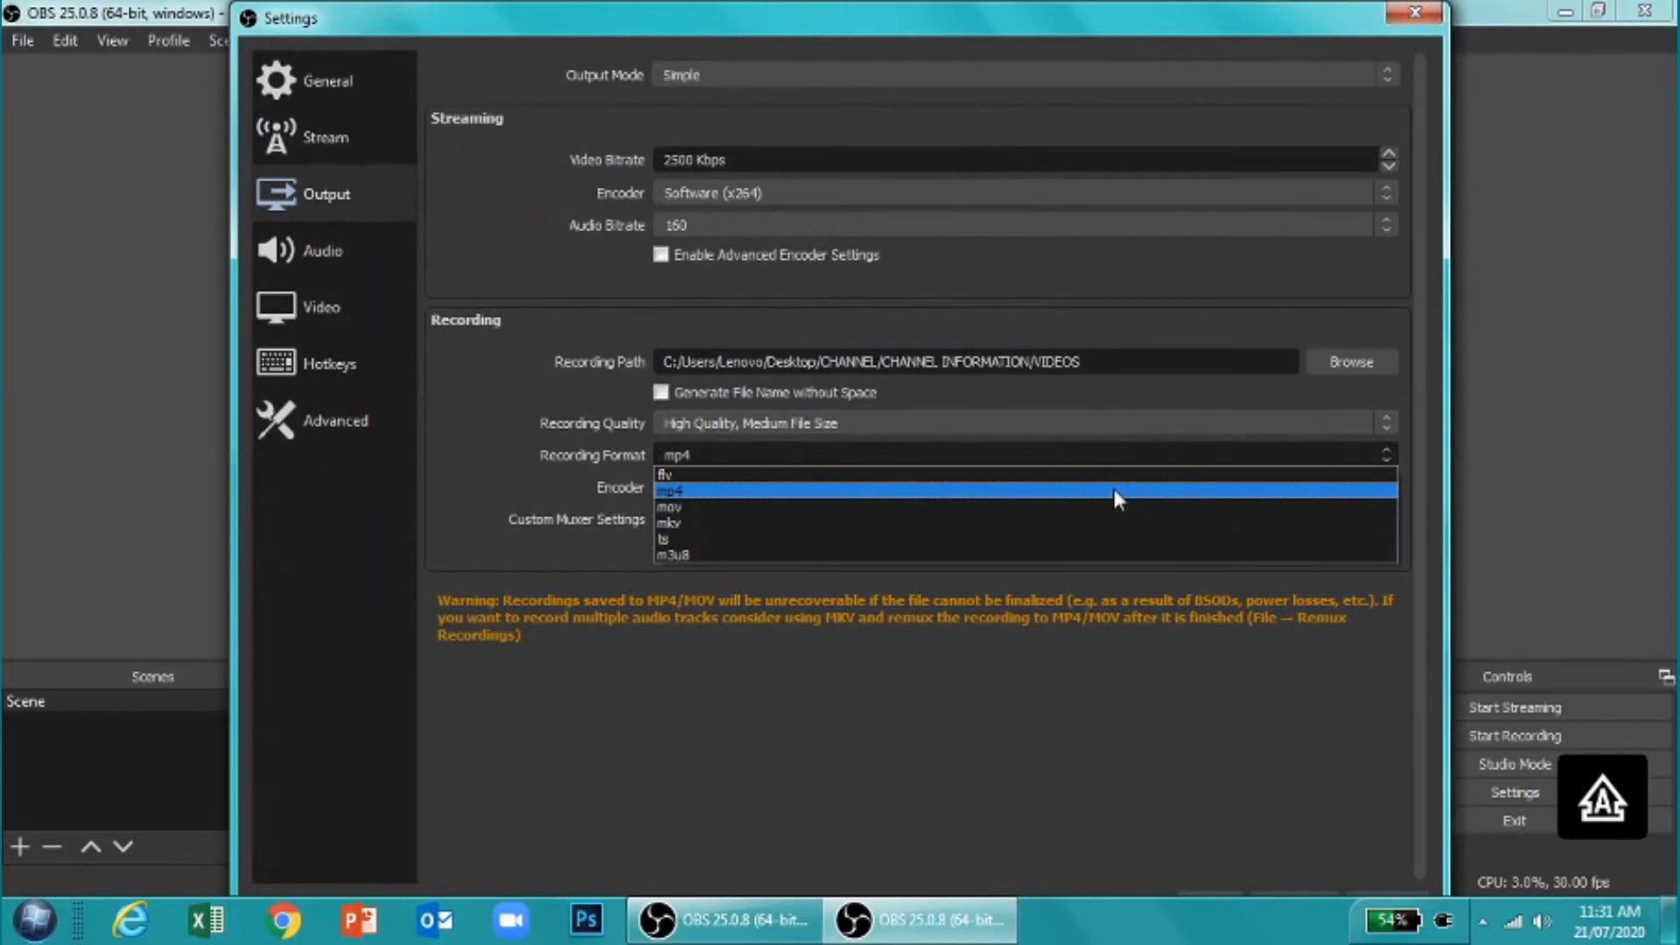
pyautogui.click(1107, 523)
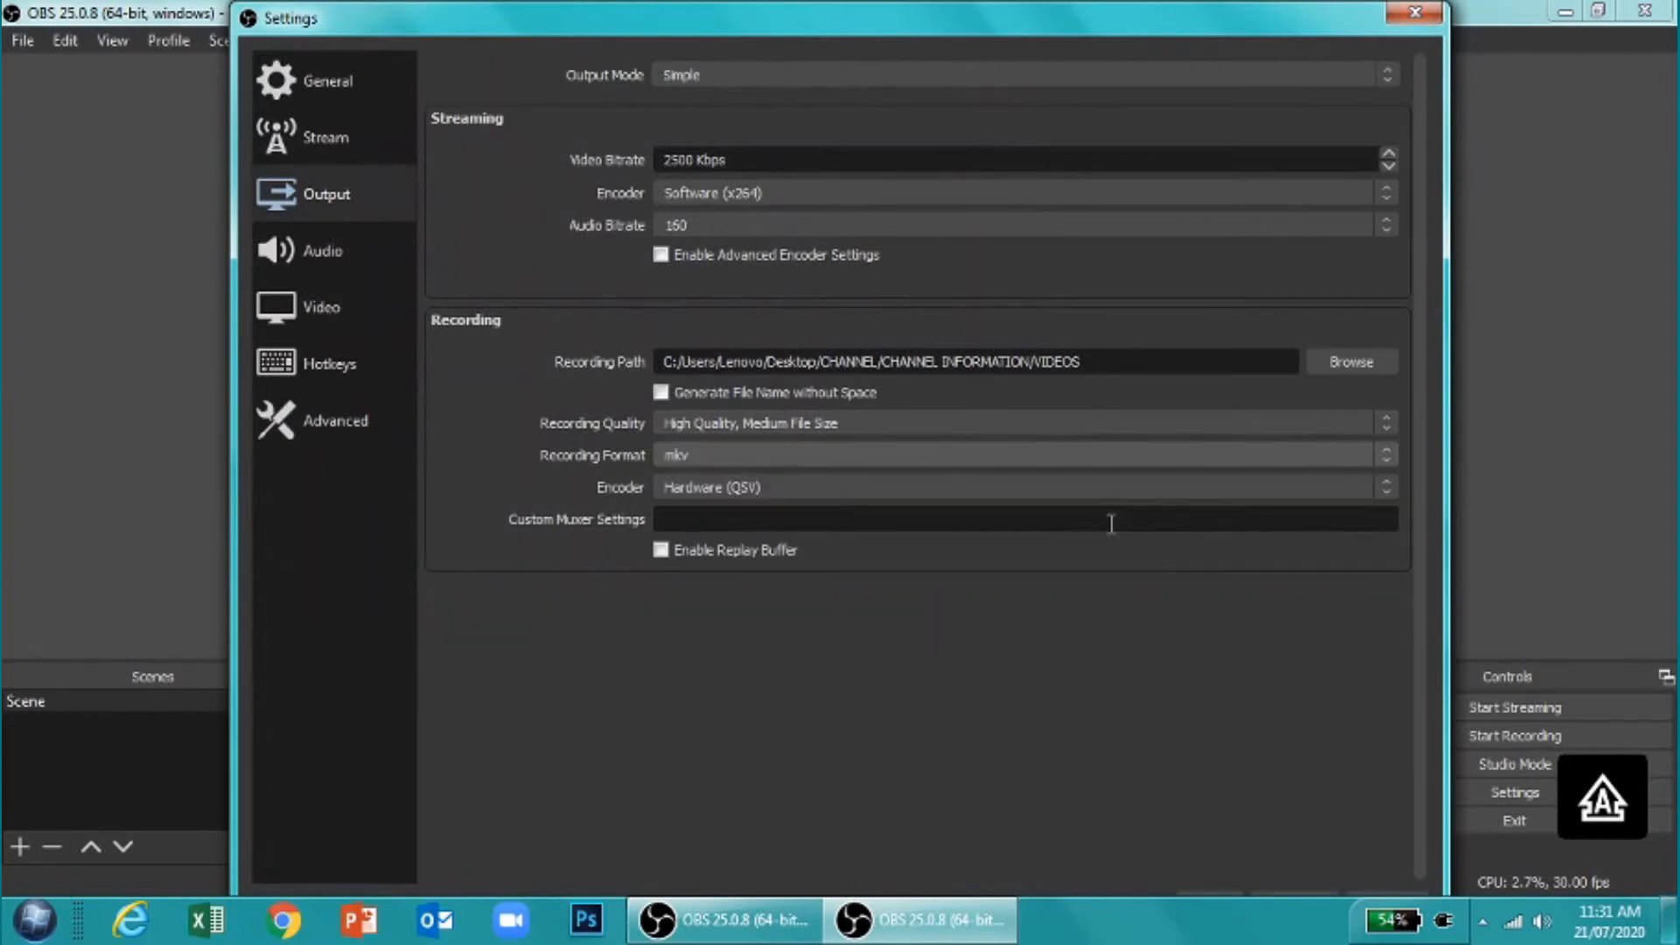
pyautogui.click(1183, 453)
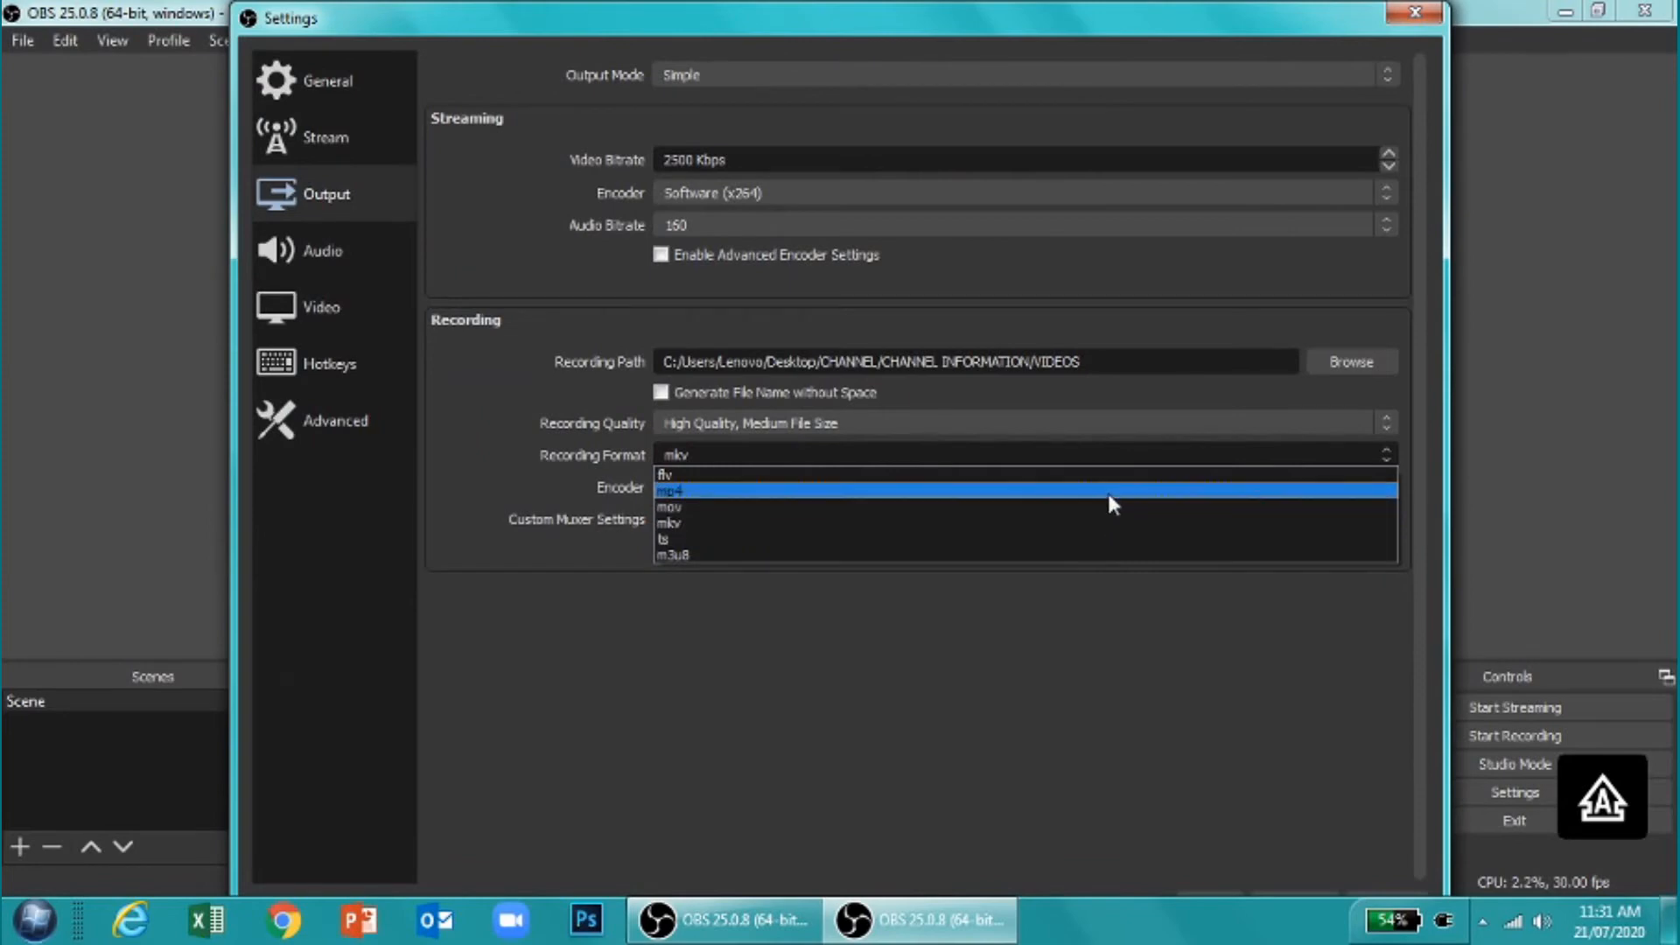
pyautogui.click(1106, 490)
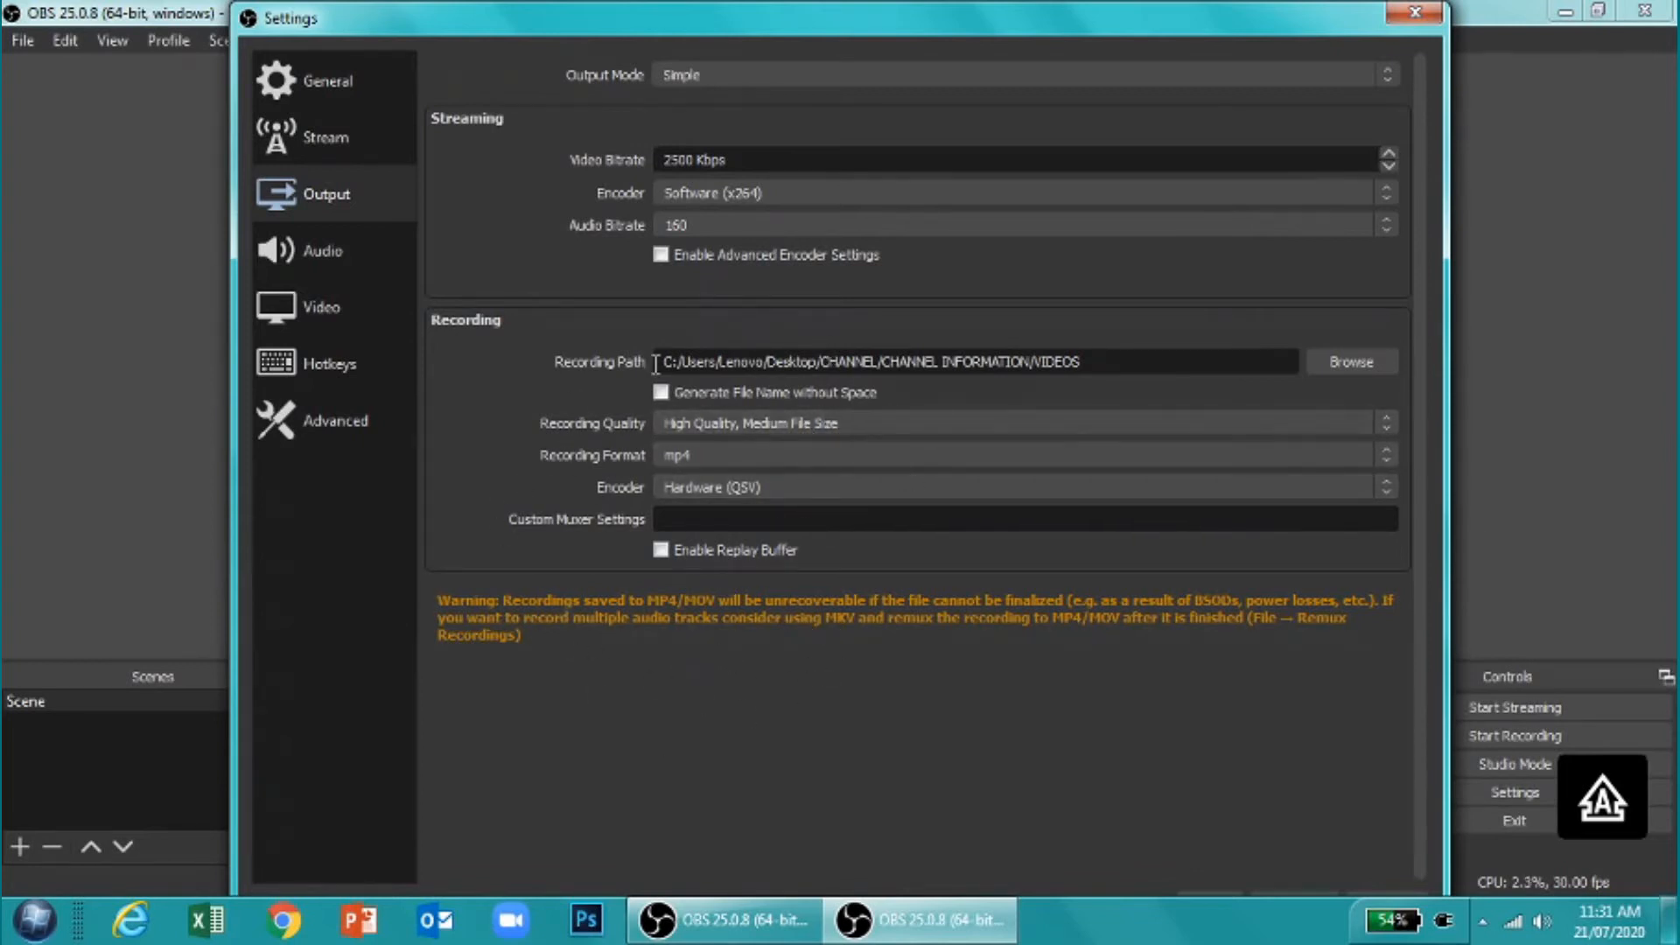
# Assign S as the Start Recording hotkey, and save and close the settings
pyautogui.click(324, 356)
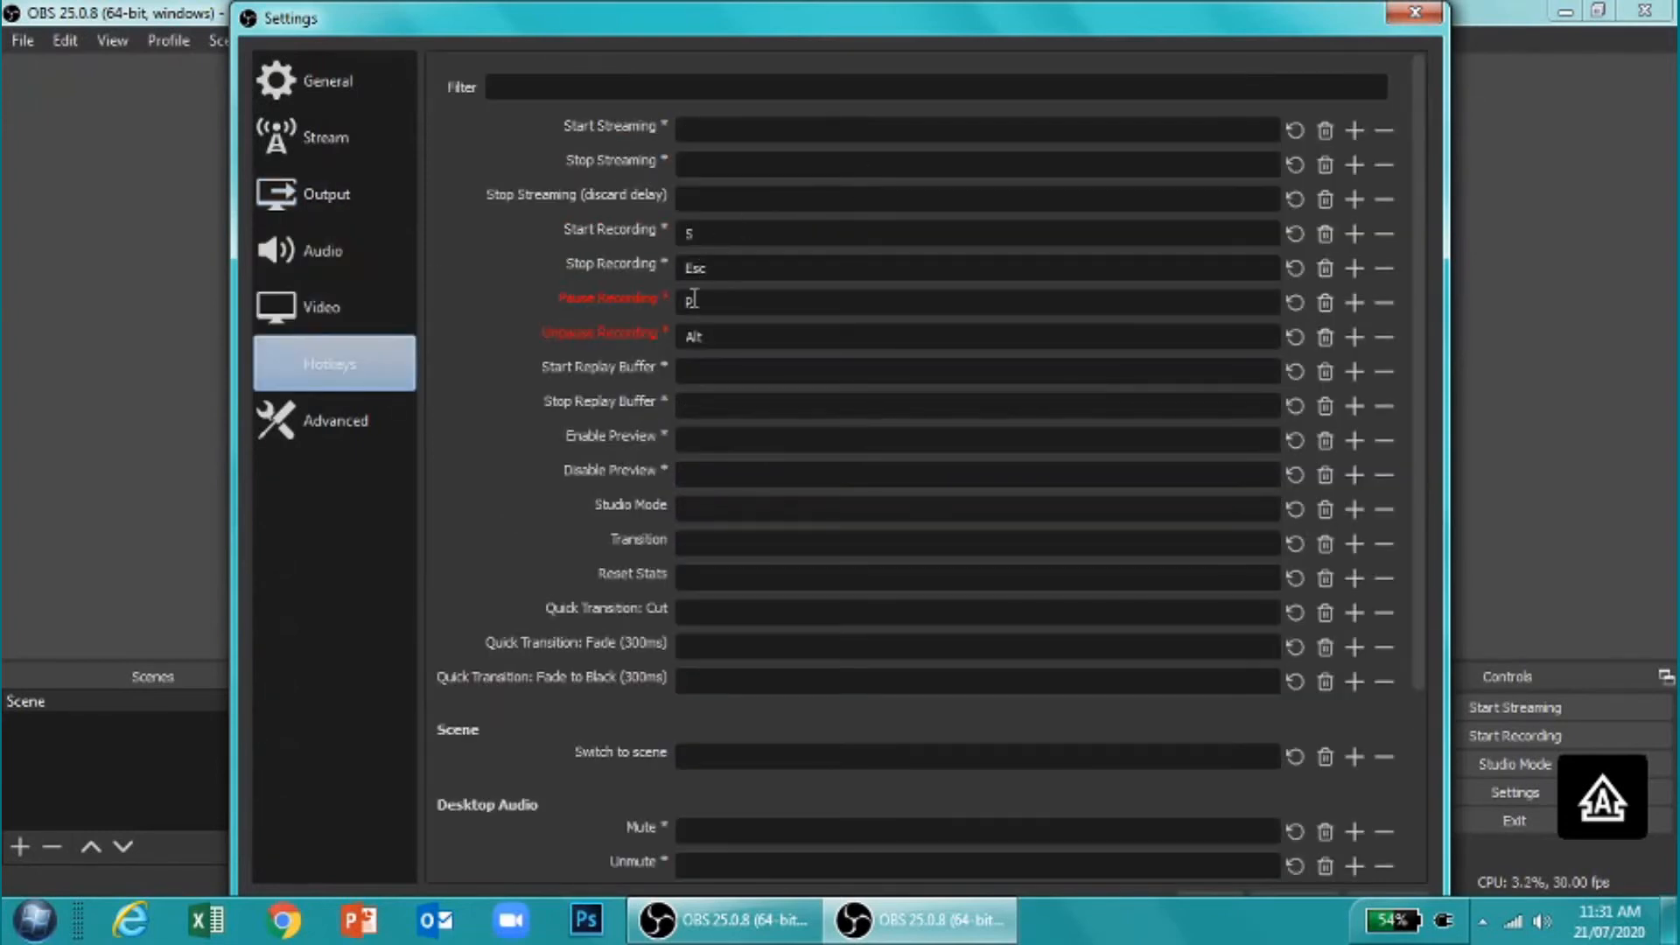
pyautogui.click(701, 237)
pyautogui.press('BackSpace')
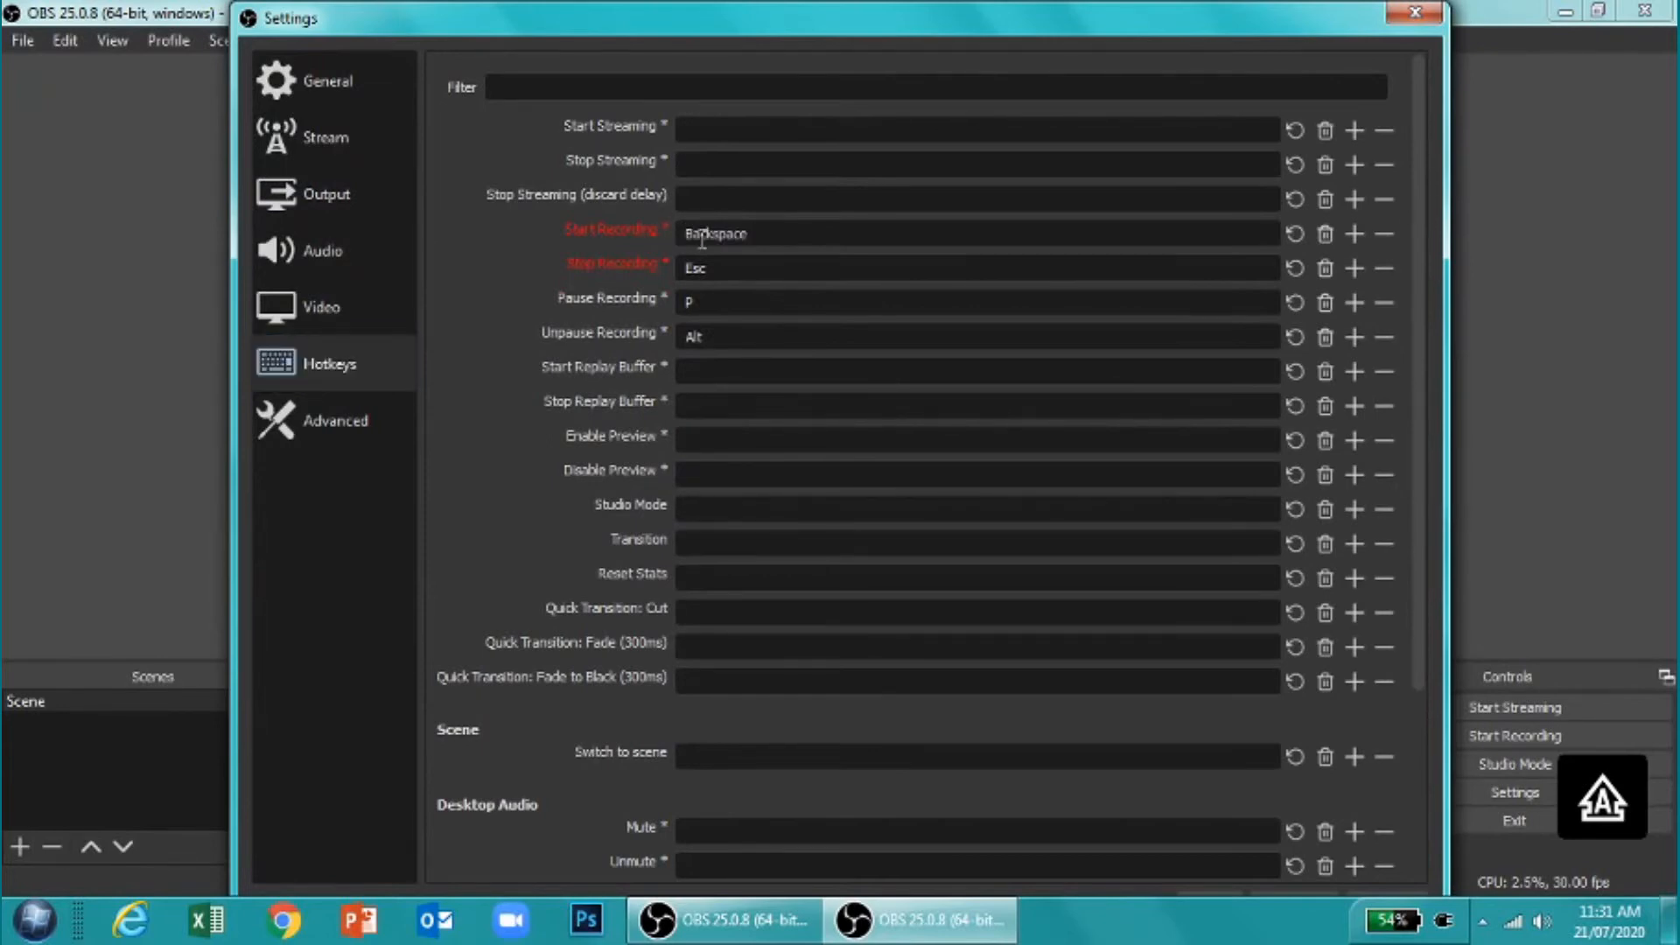
pyautogui.press('d')
pyautogui.press('BackSpace')
pyautogui.press('s')
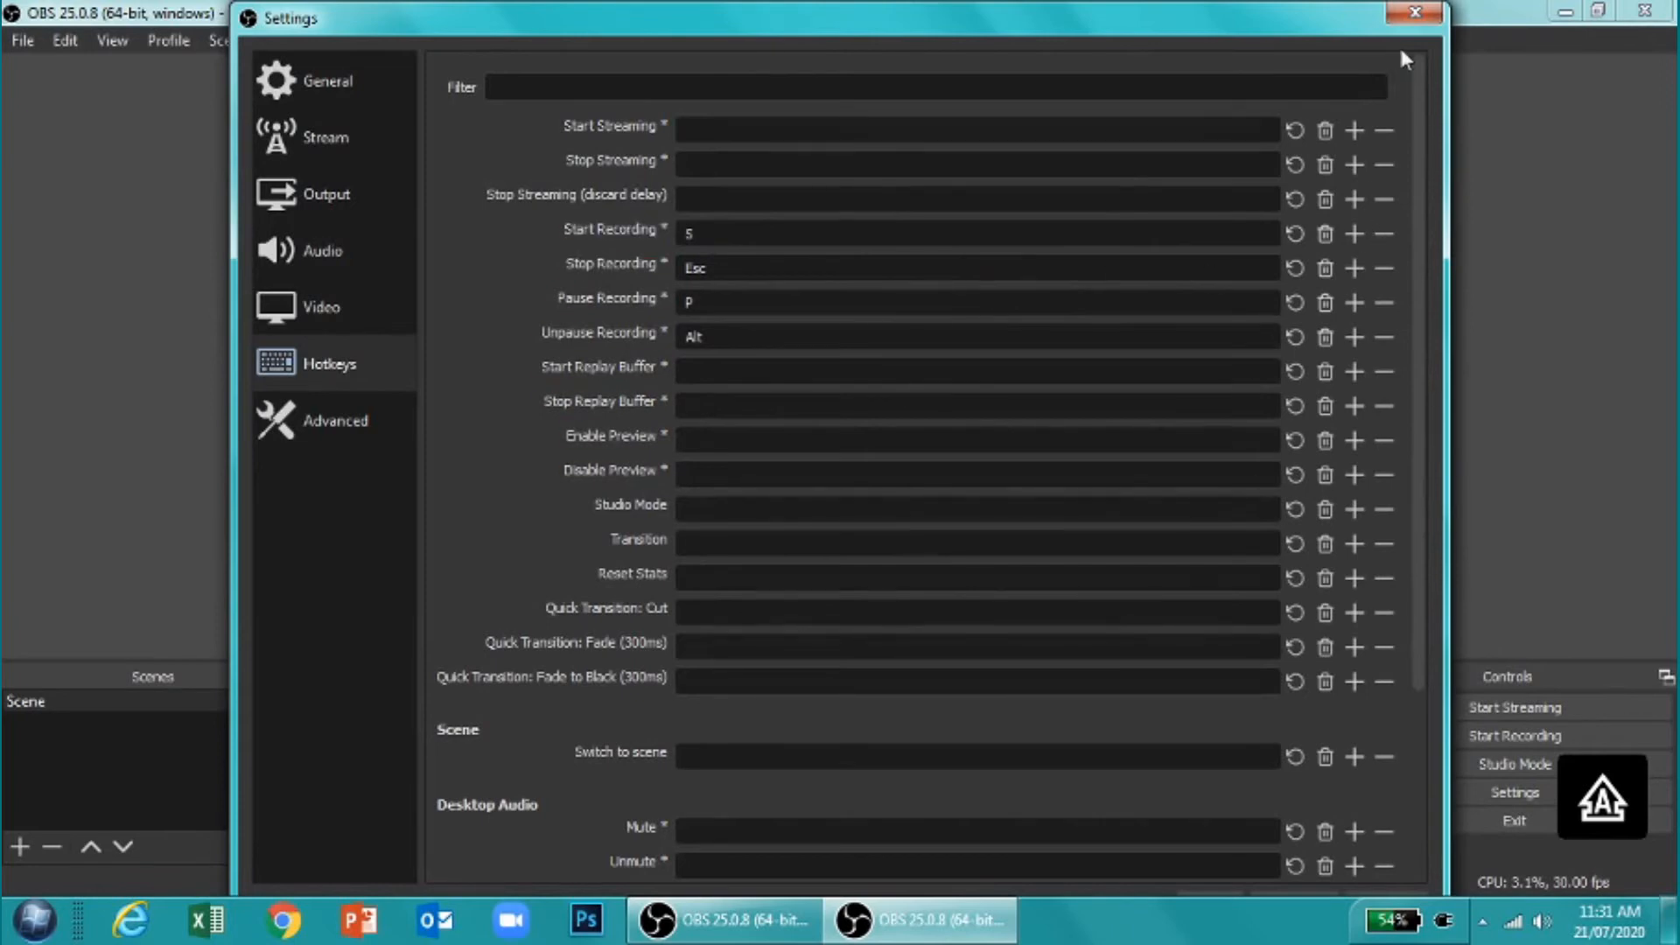
pyautogui.click(1413, 16)
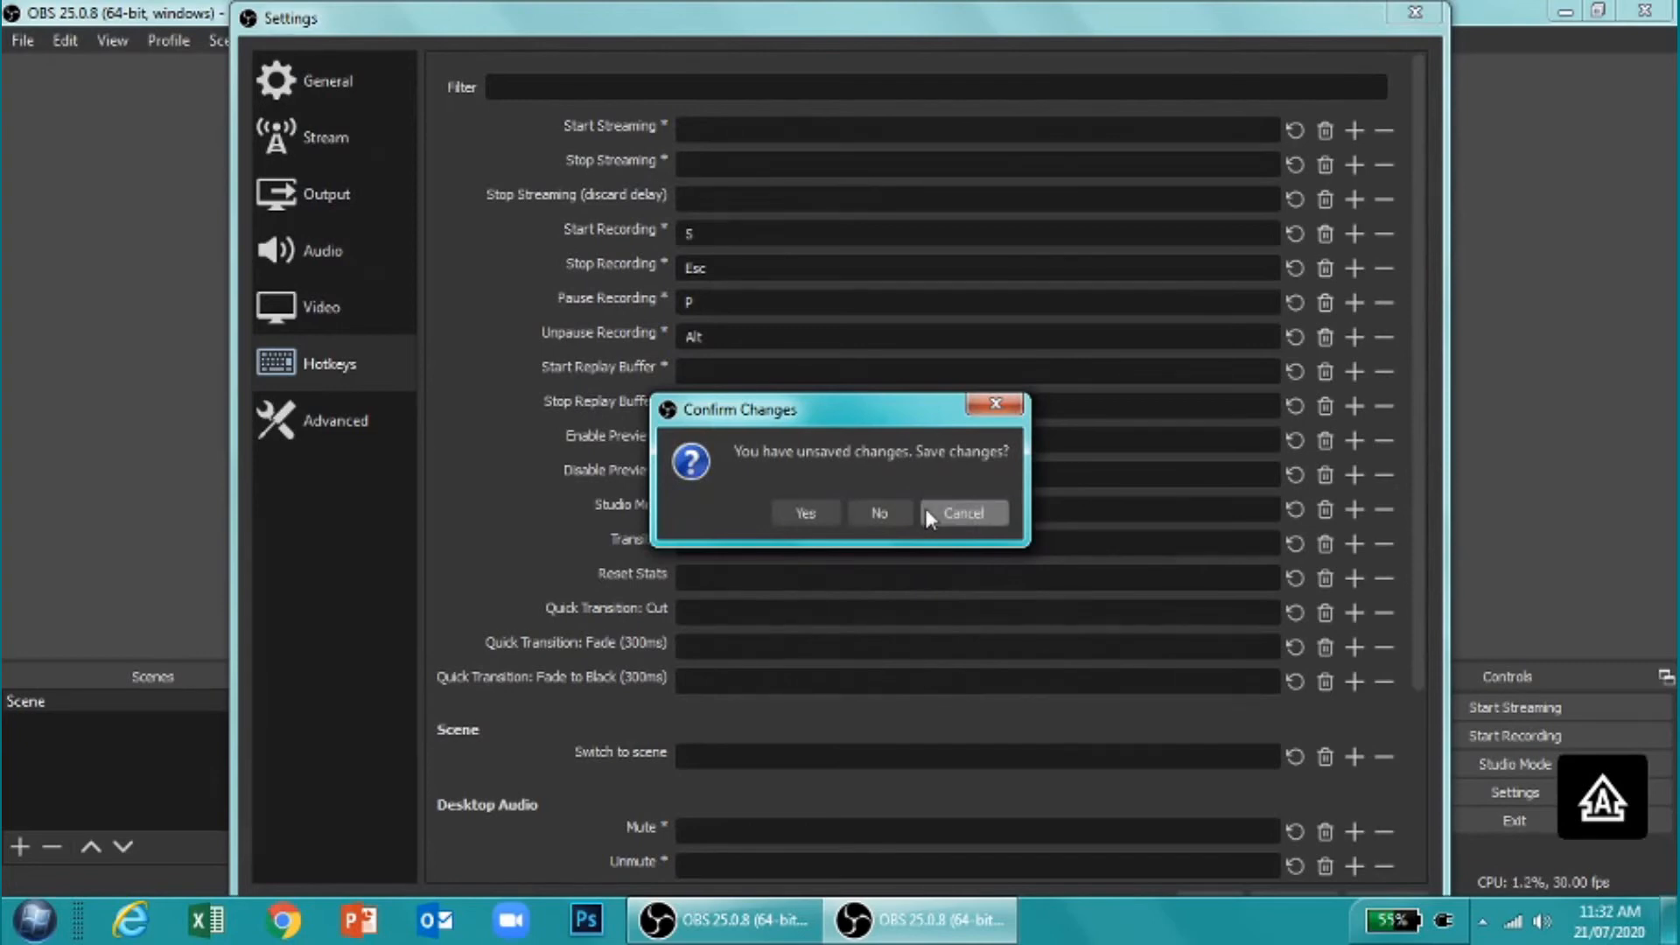
pyautogui.click(957, 514)
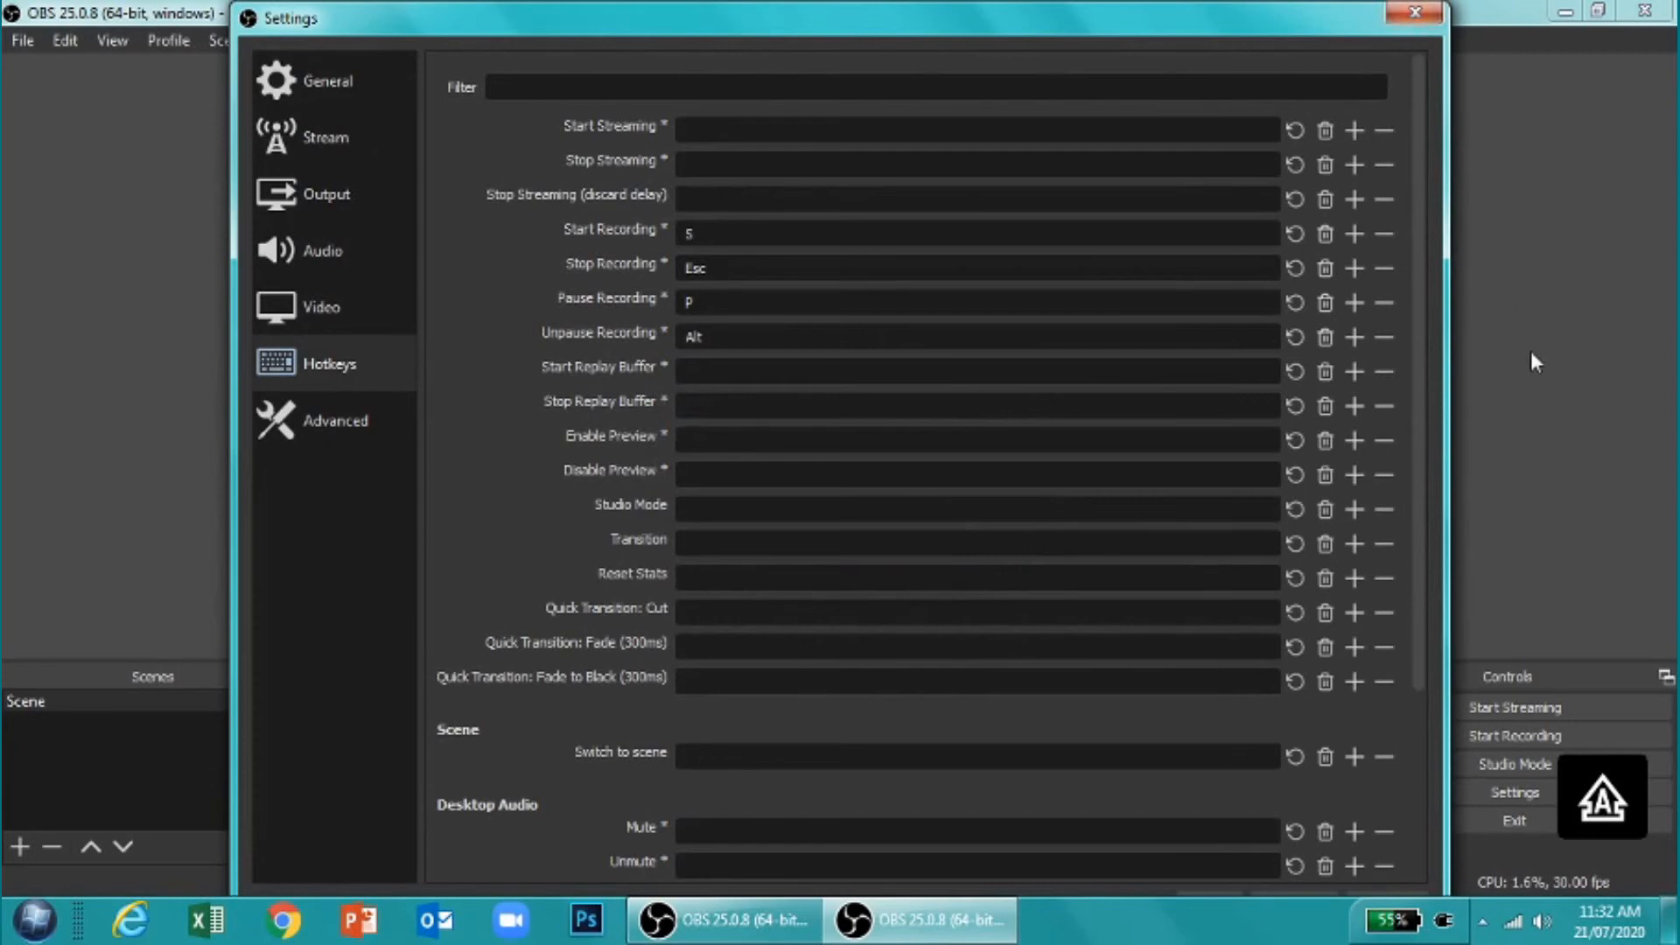
pyautogui.moveTo(1308, 9); pyautogui.dragTo(1305, 73)
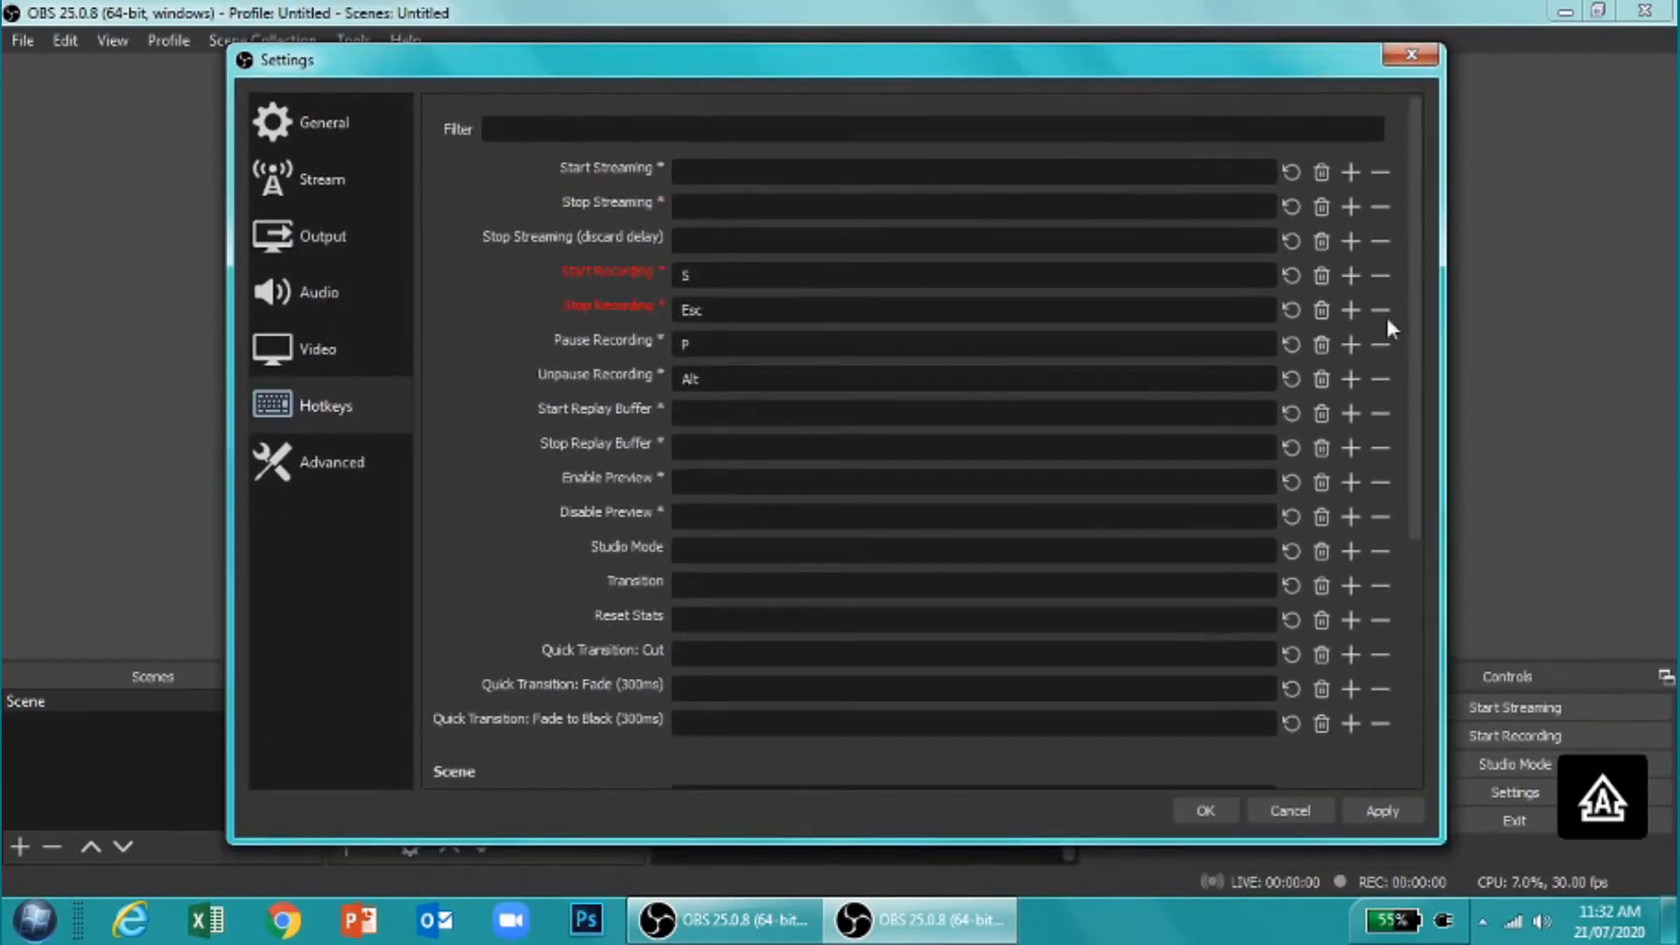
pyautogui.click(1213, 826)
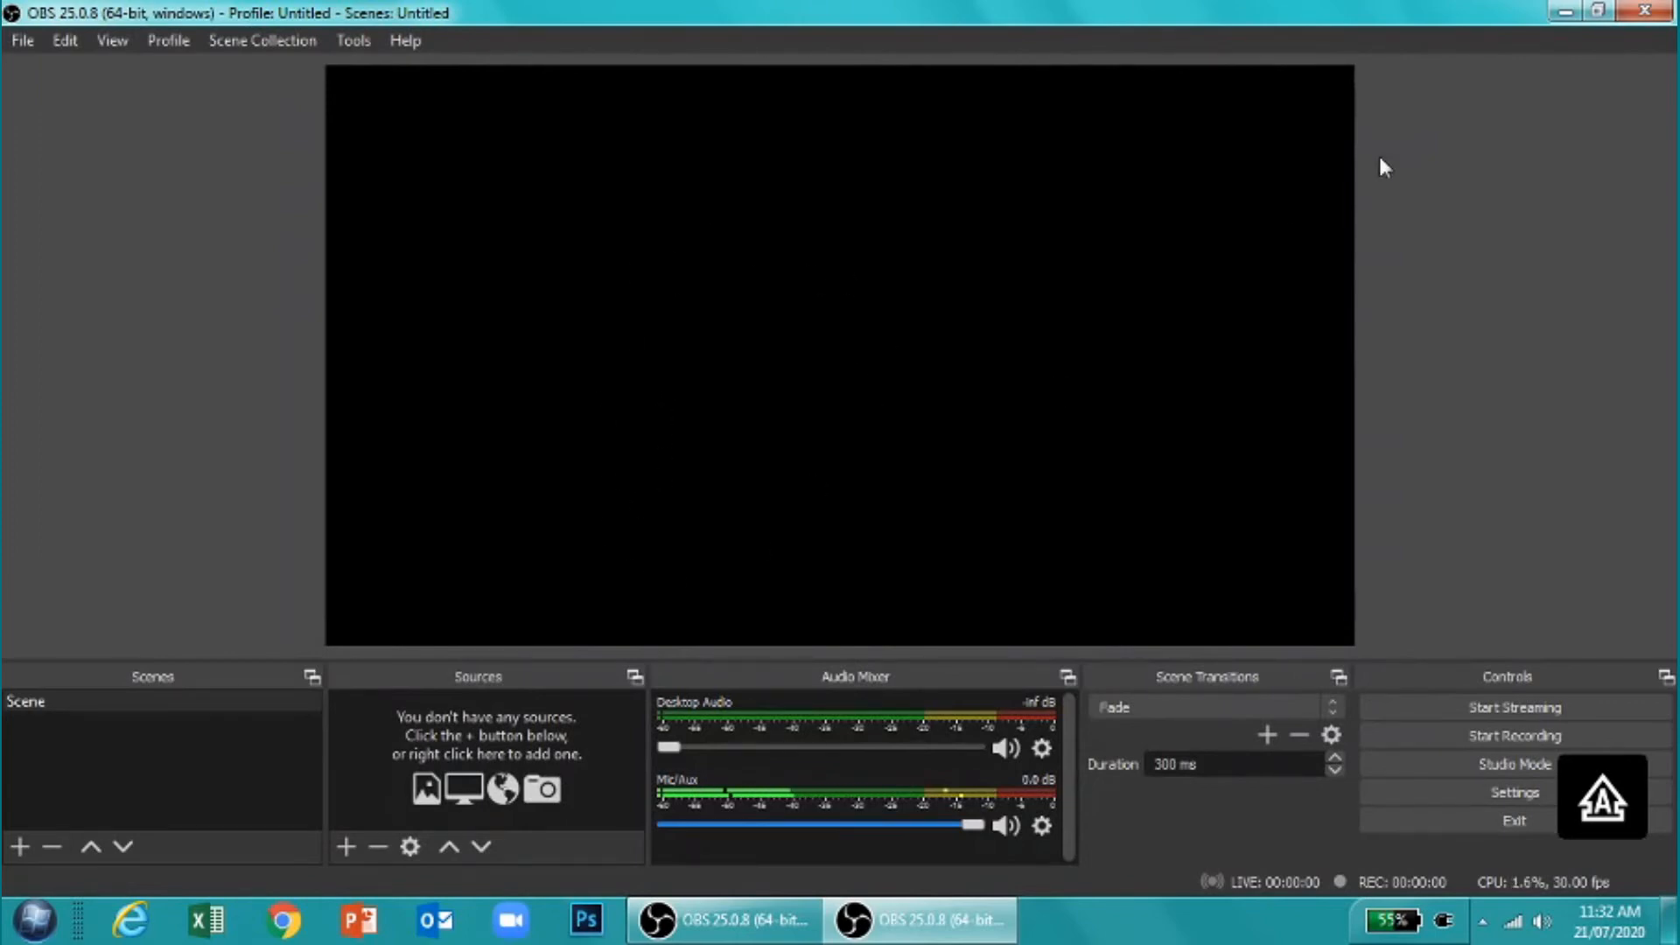
# Close the OBS window with the empty scene, and switch to the OBS window that is recording
pyautogui.click(1656, 13)
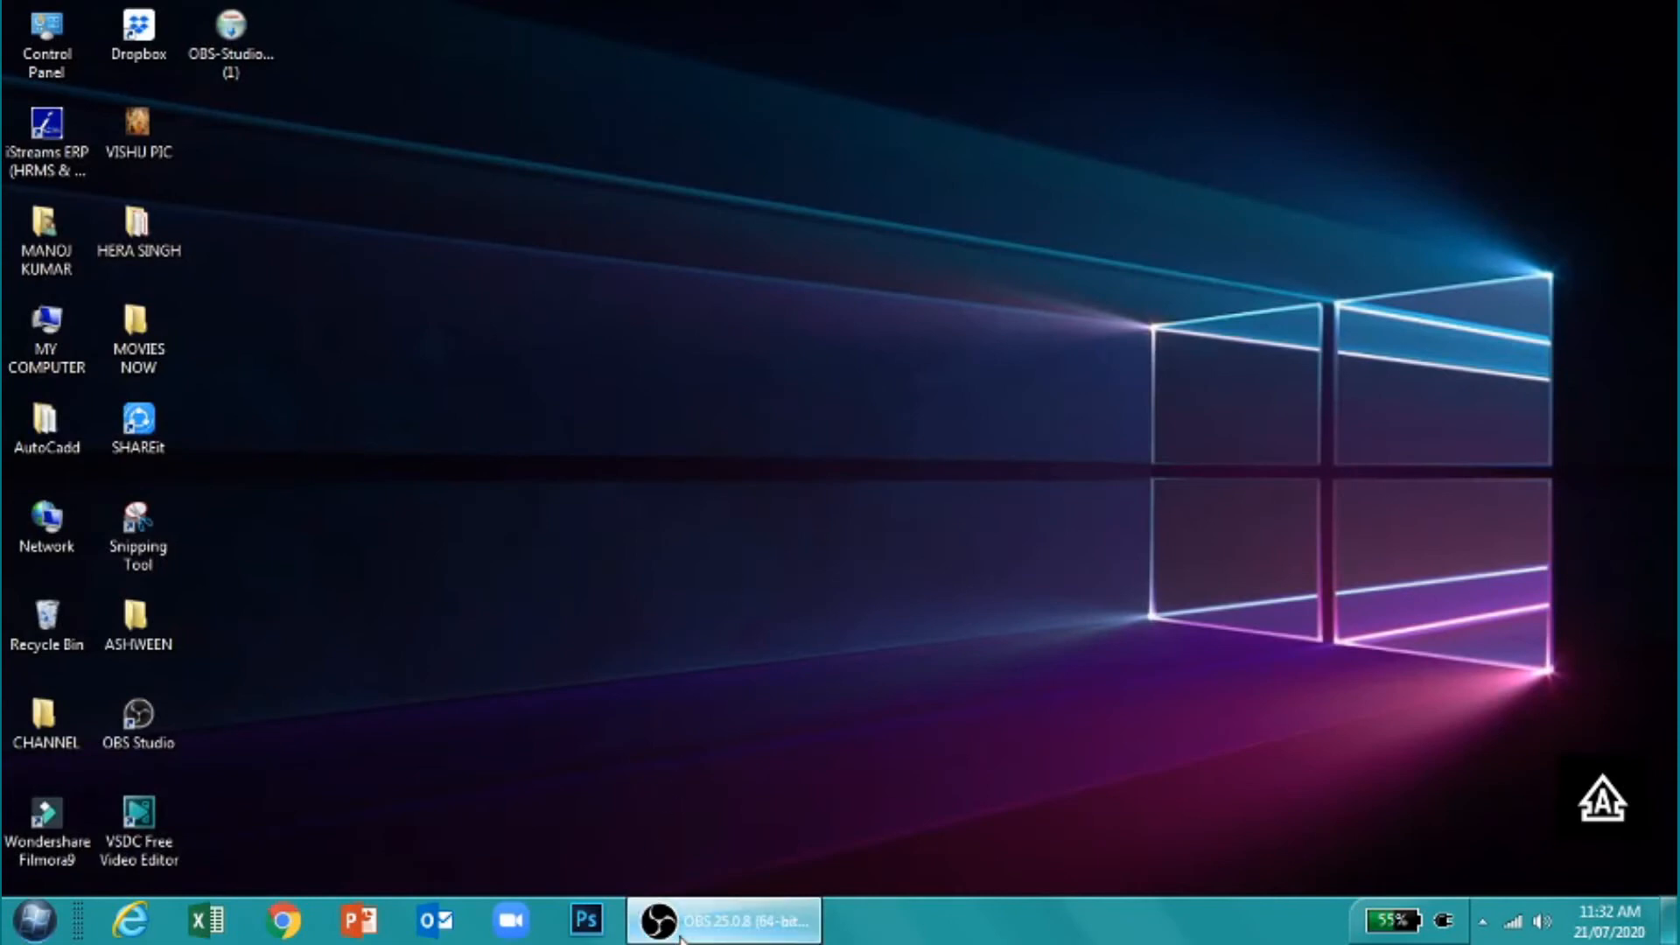
pyautogui.click(654, 918)
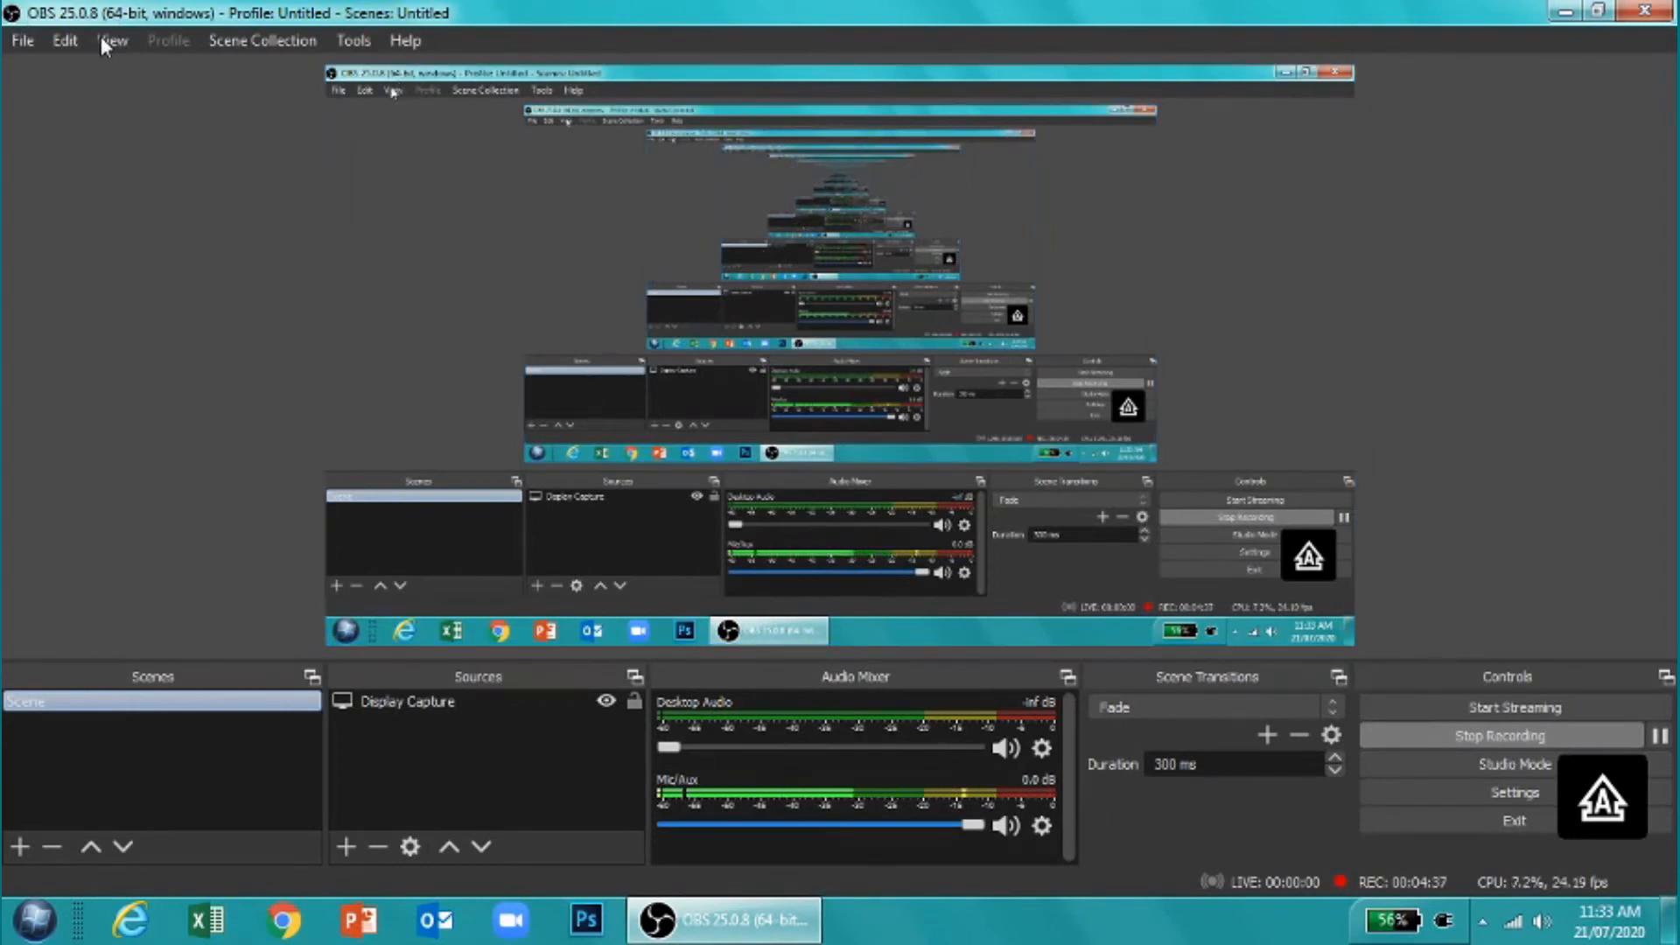
pyautogui.click(22, 42)
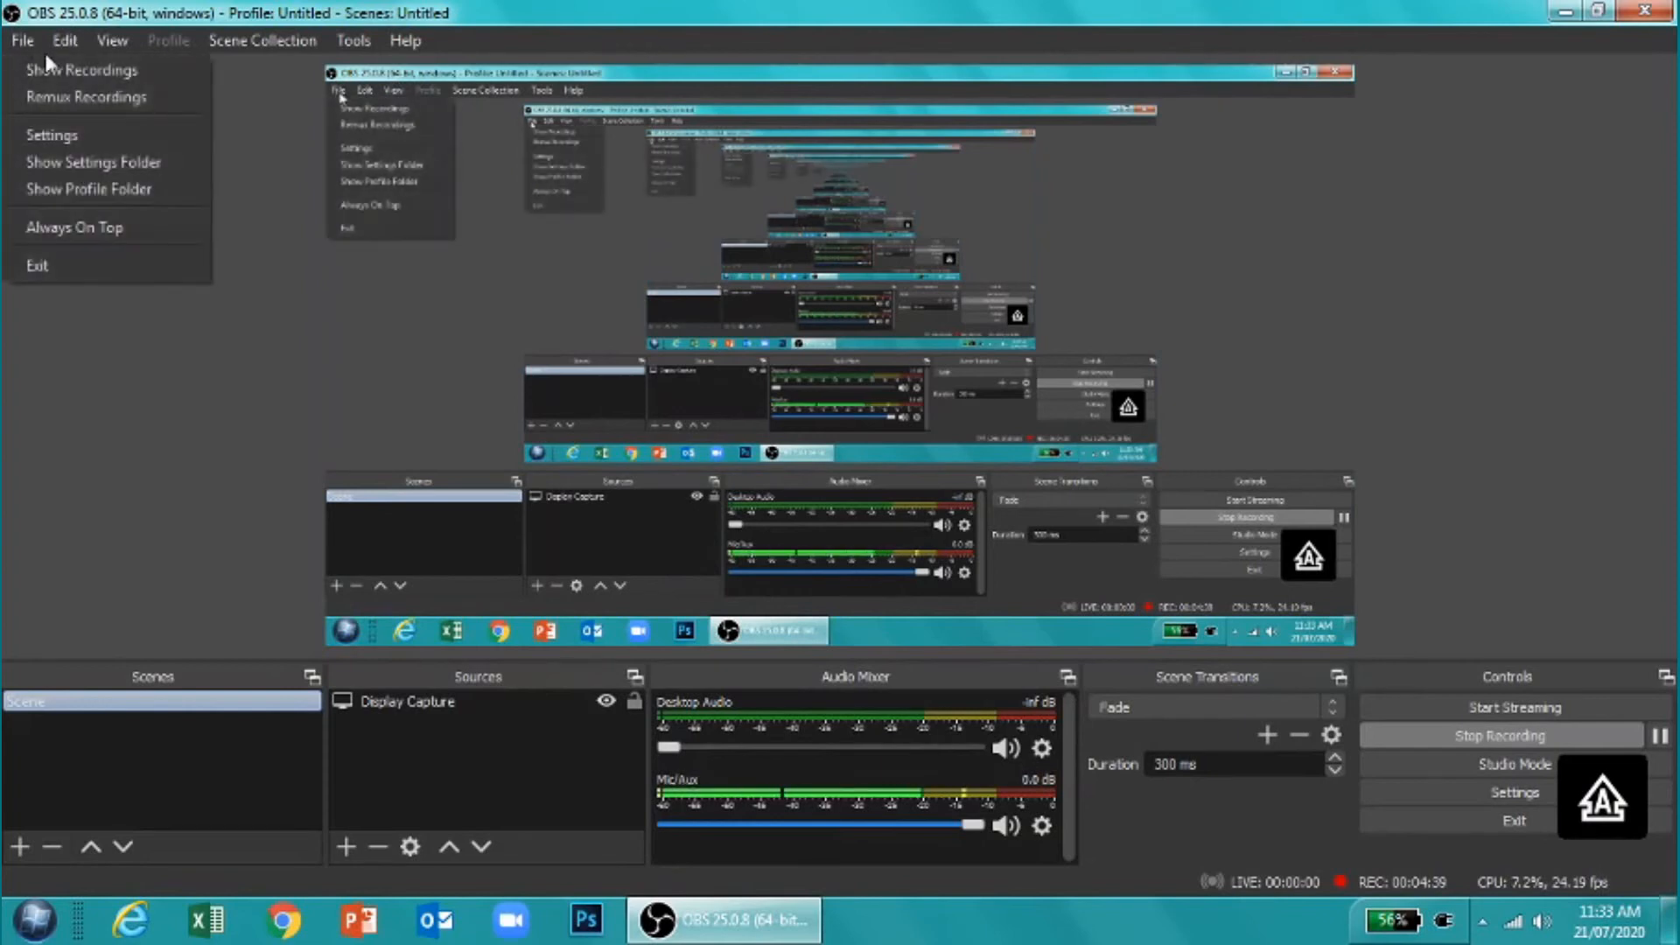
pyautogui.moveTo(263, 41)
pyautogui.click(337, 273)
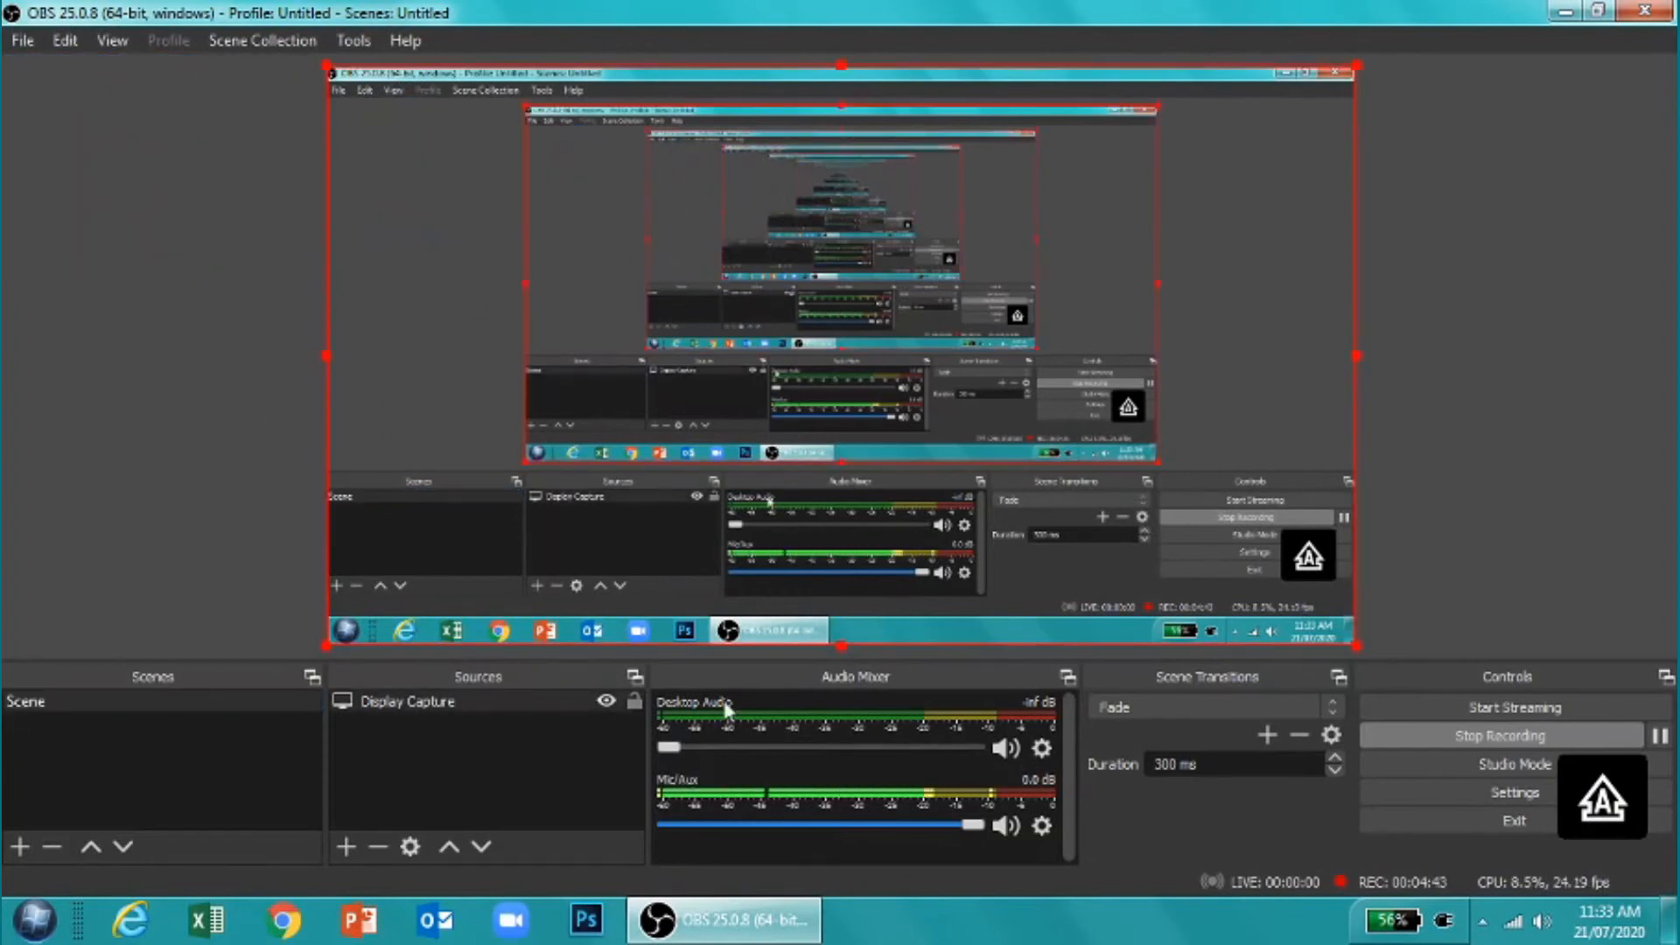
pyautogui.click(635, 702)
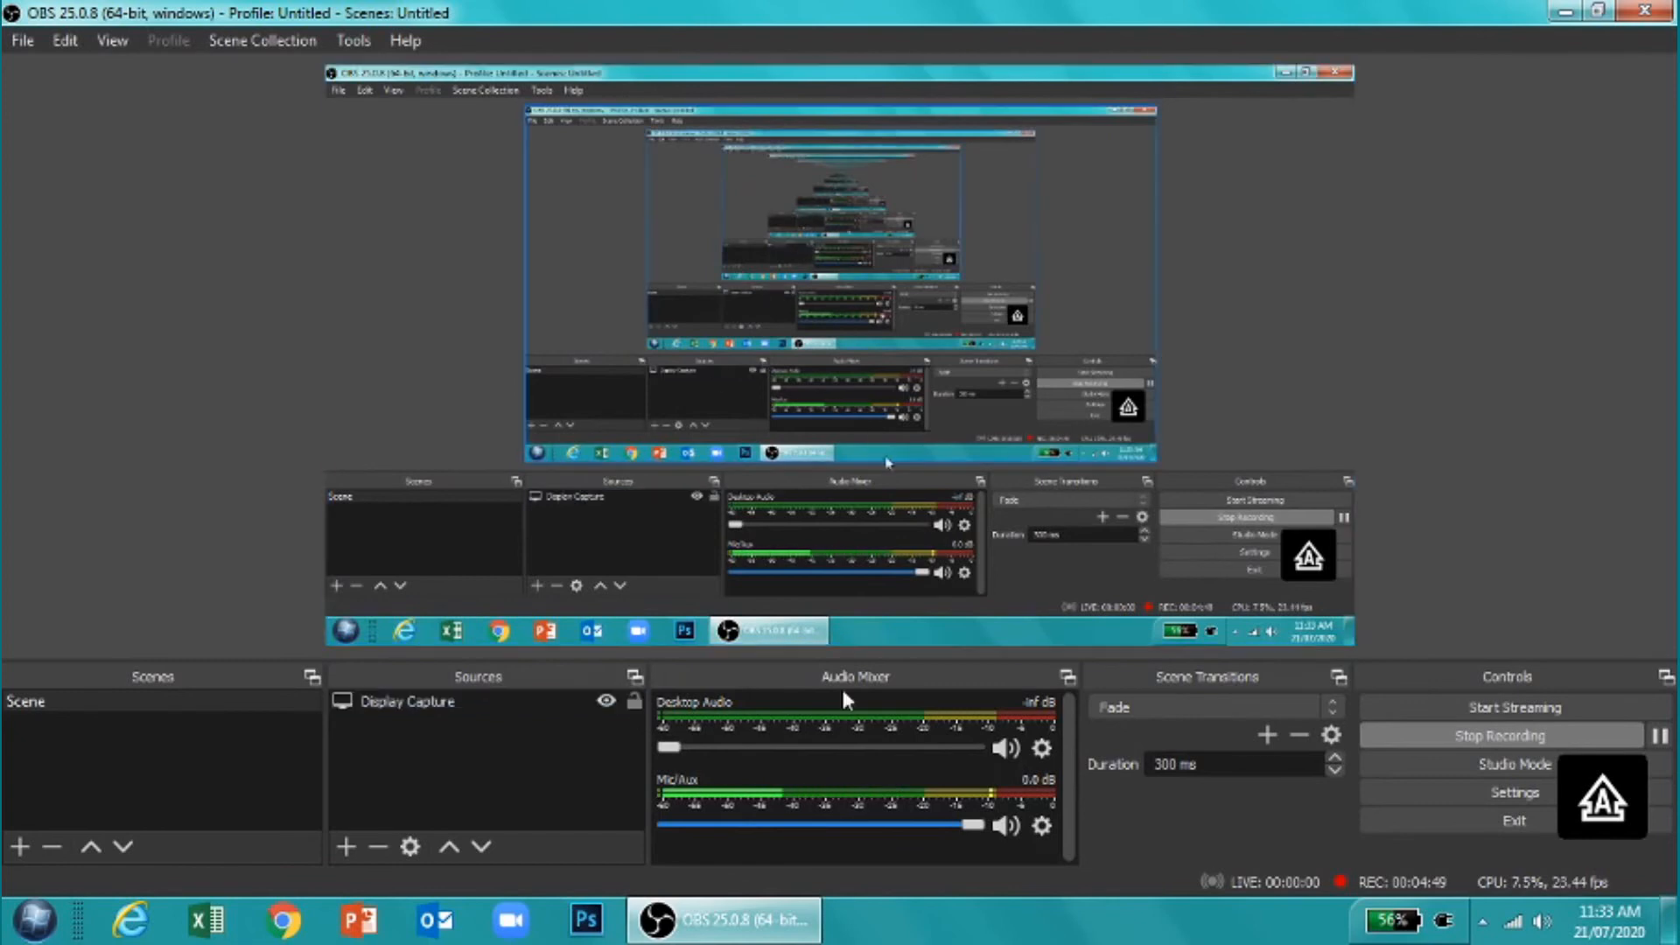
pyautogui.click(432, 703)
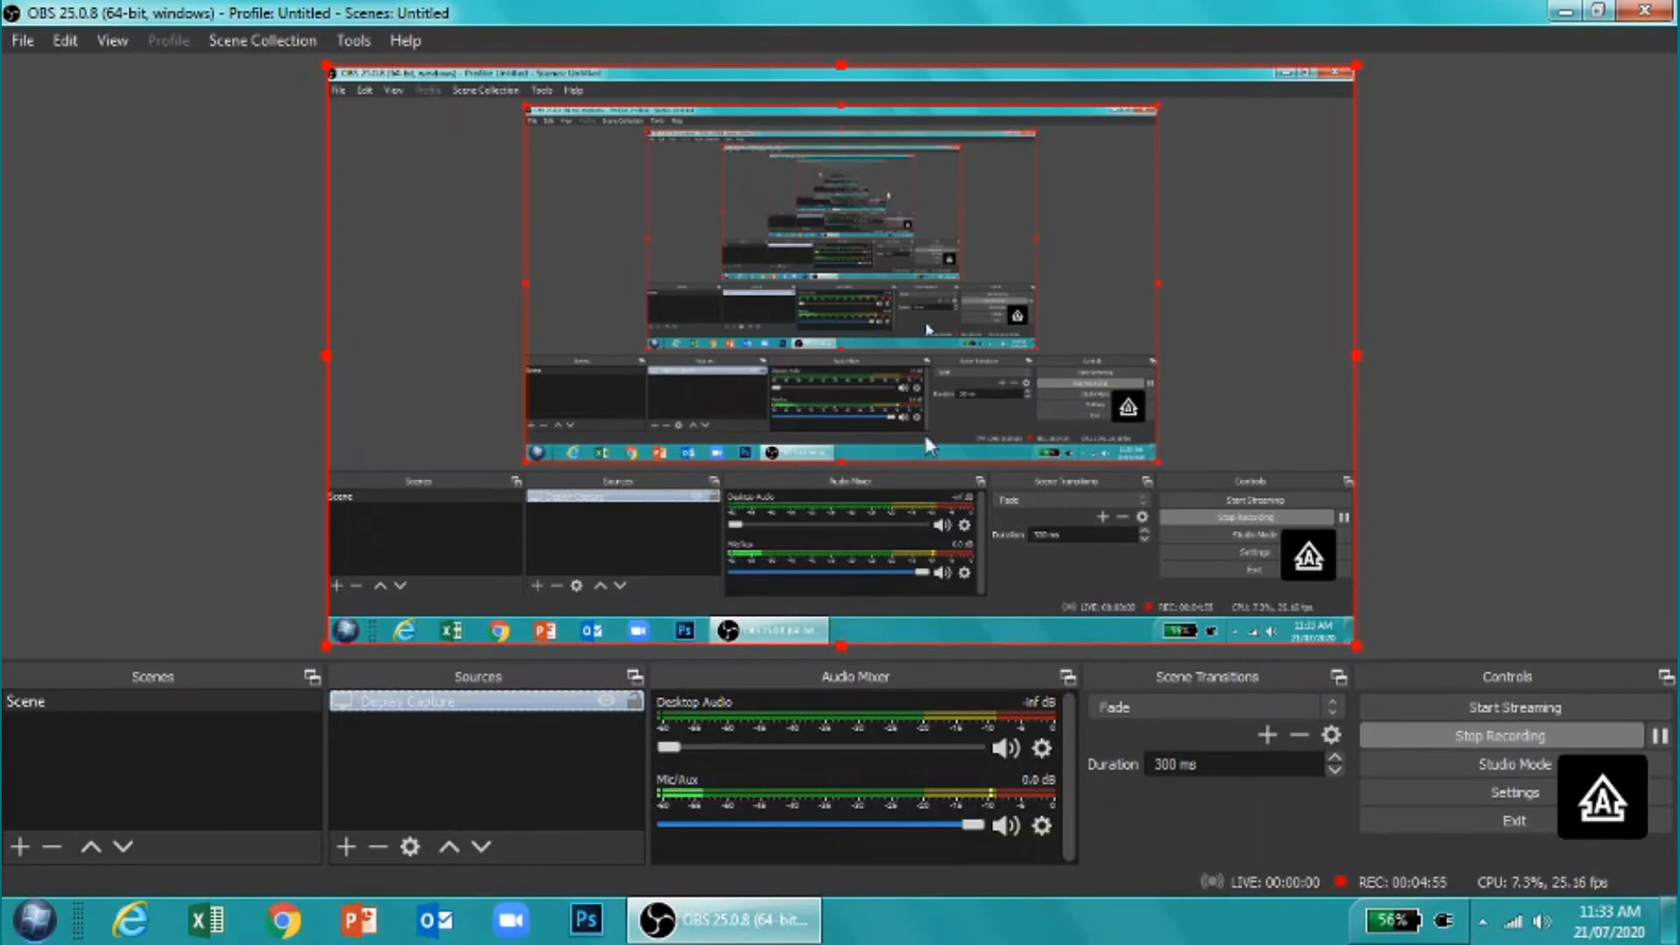
# Minimize the recording OBS window to show the desktop
pyautogui.click(1562, 11)
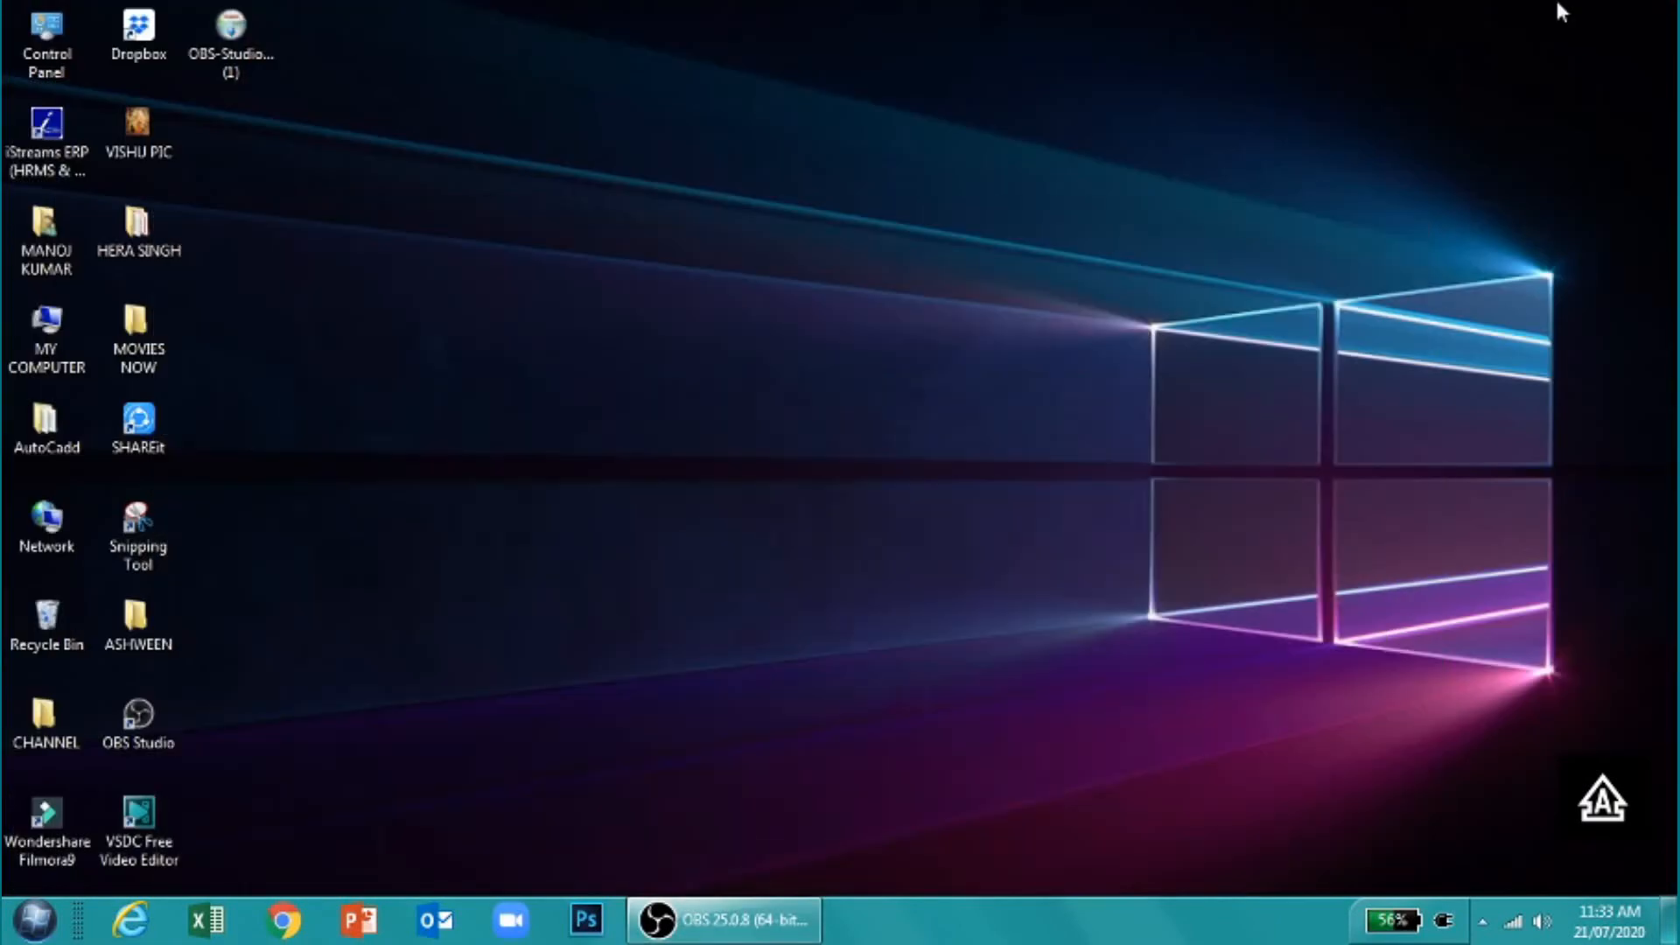